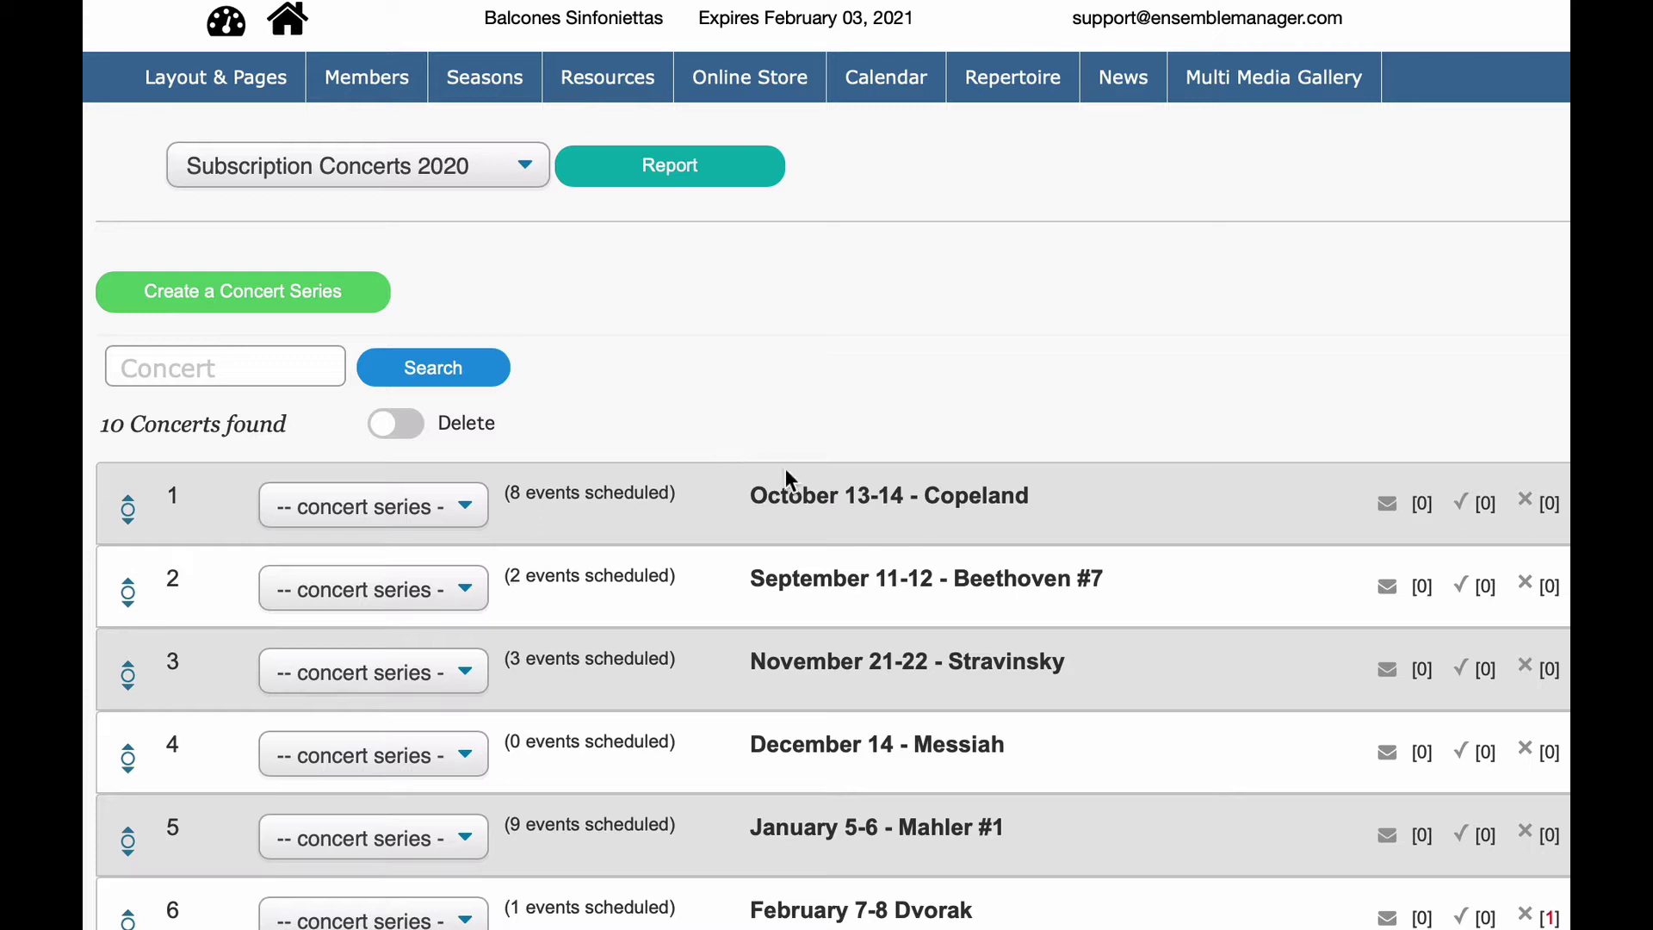
# Step: Close the September 11-12 concert's series options unchanged and go to Members
pyautogui.click(446, 592)
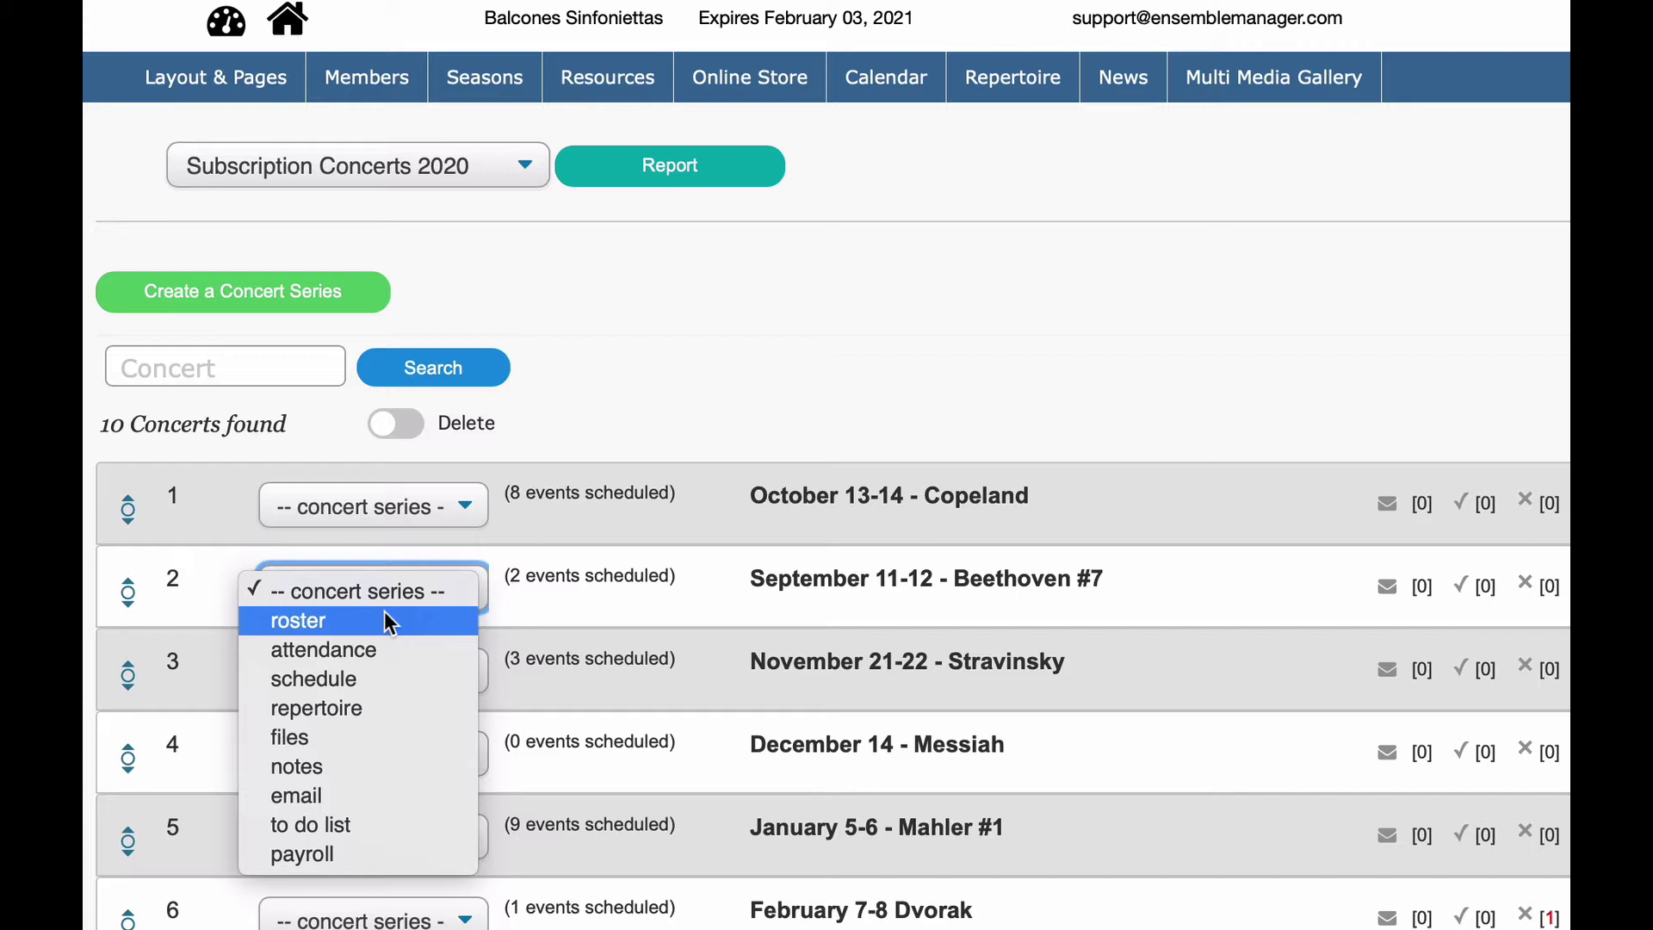
pyautogui.click(841, 351)
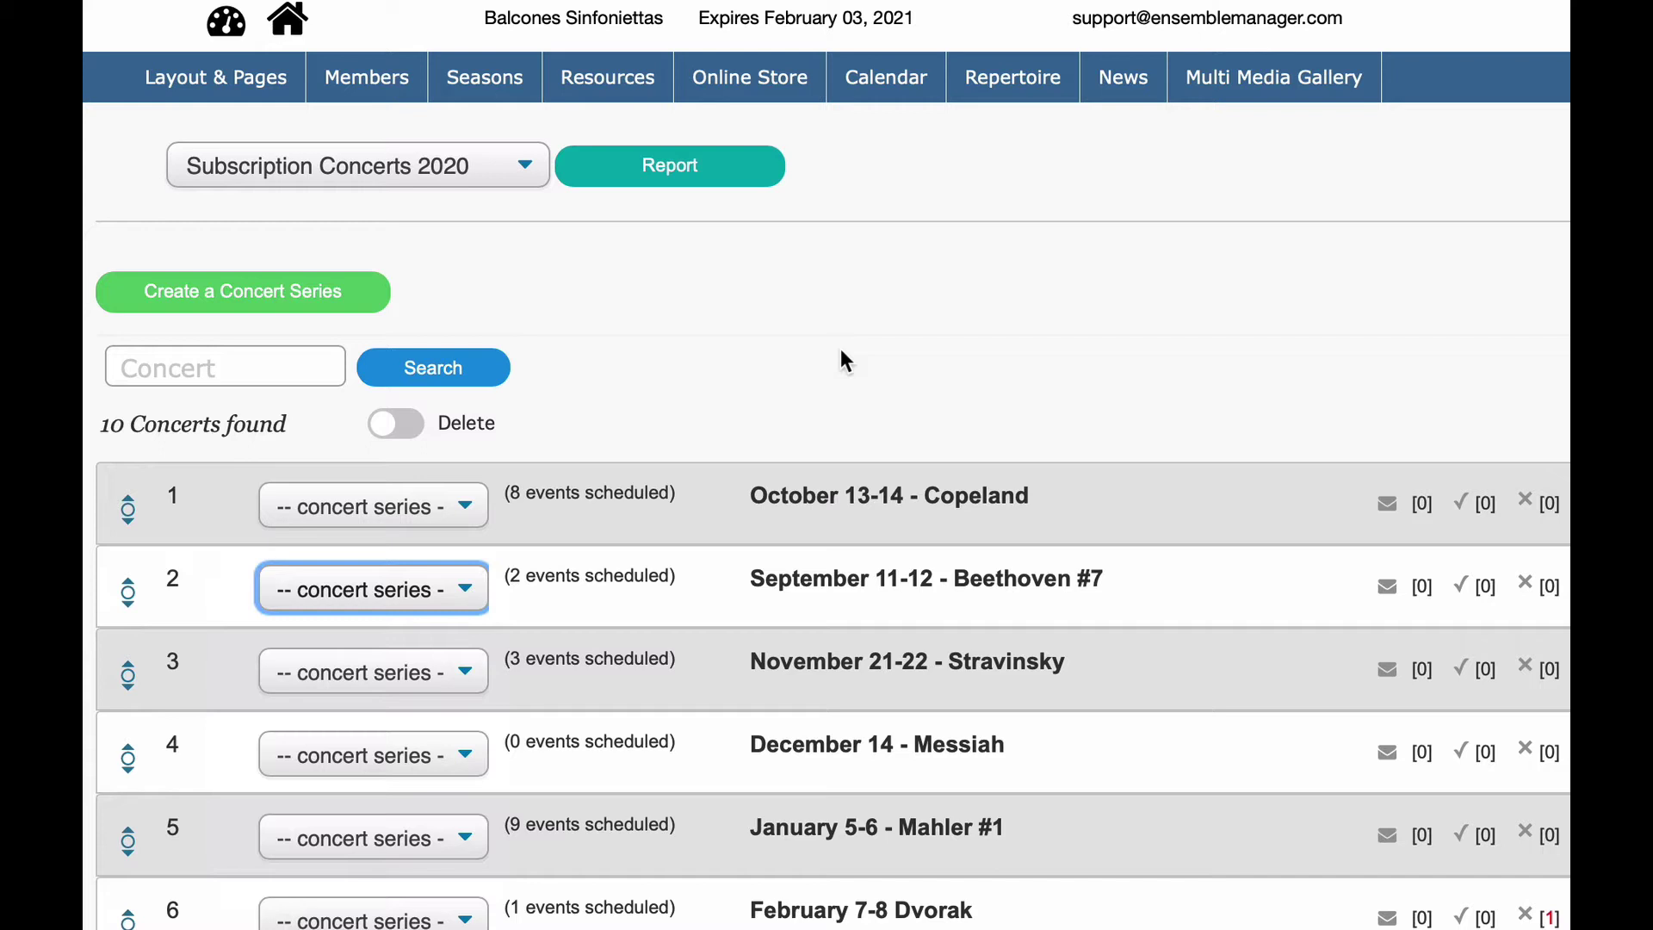
pyautogui.click(366, 77)
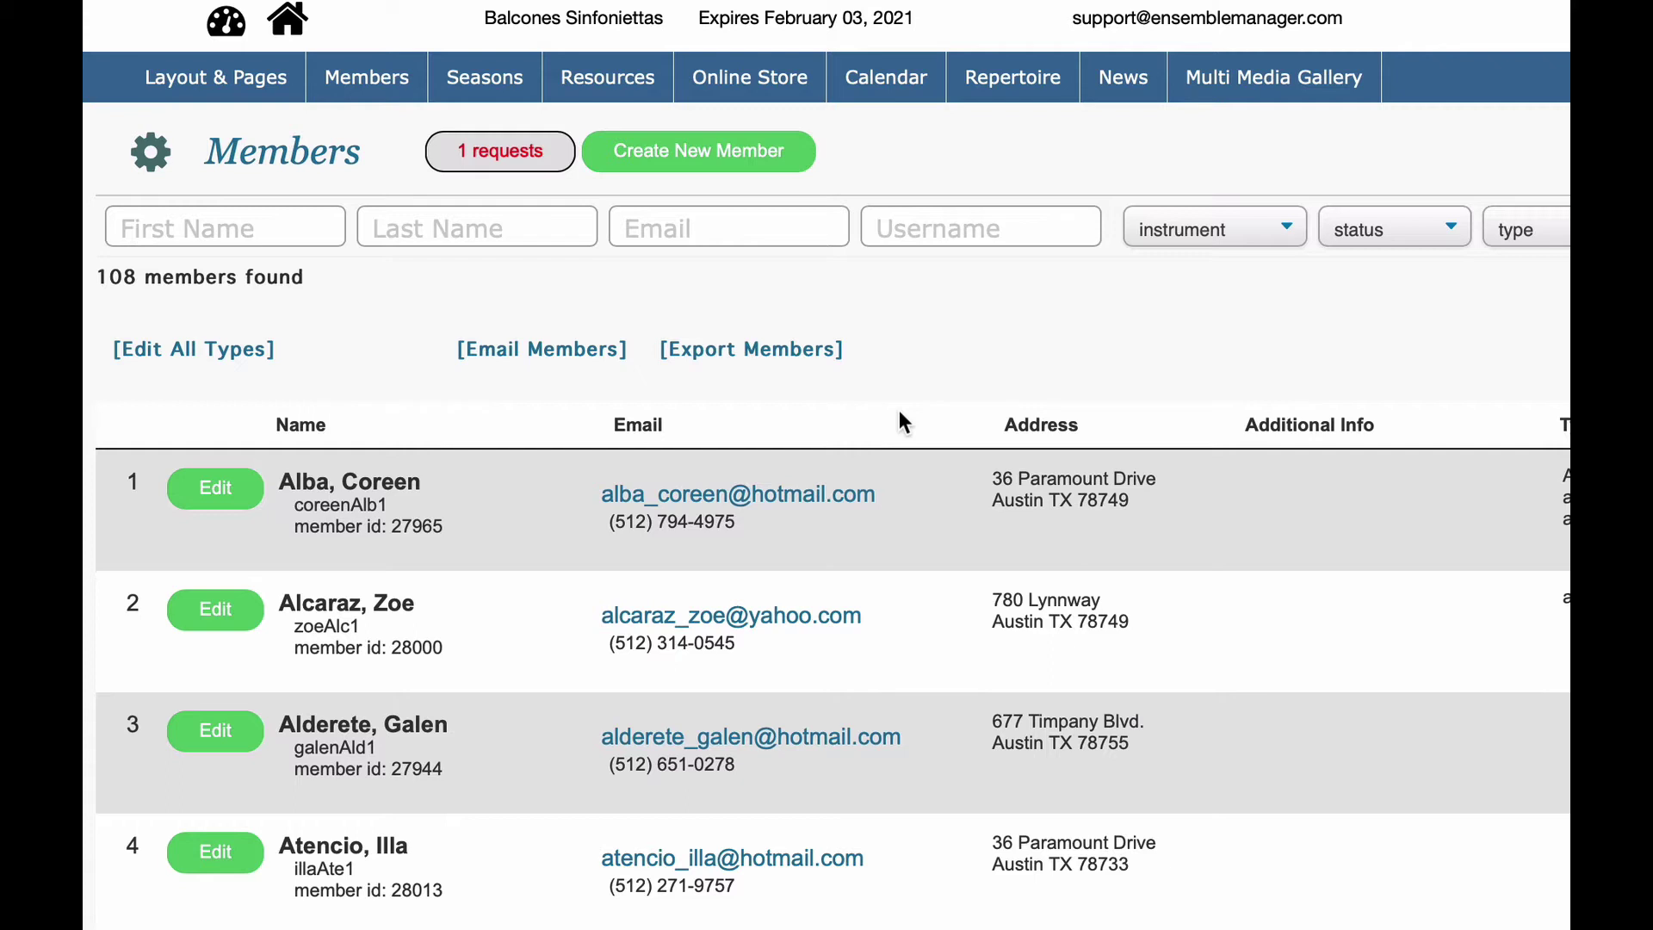
# Step: Glance at the New Member form, then return to the full 108-member list
pyautogui.moveTo(367, 86)
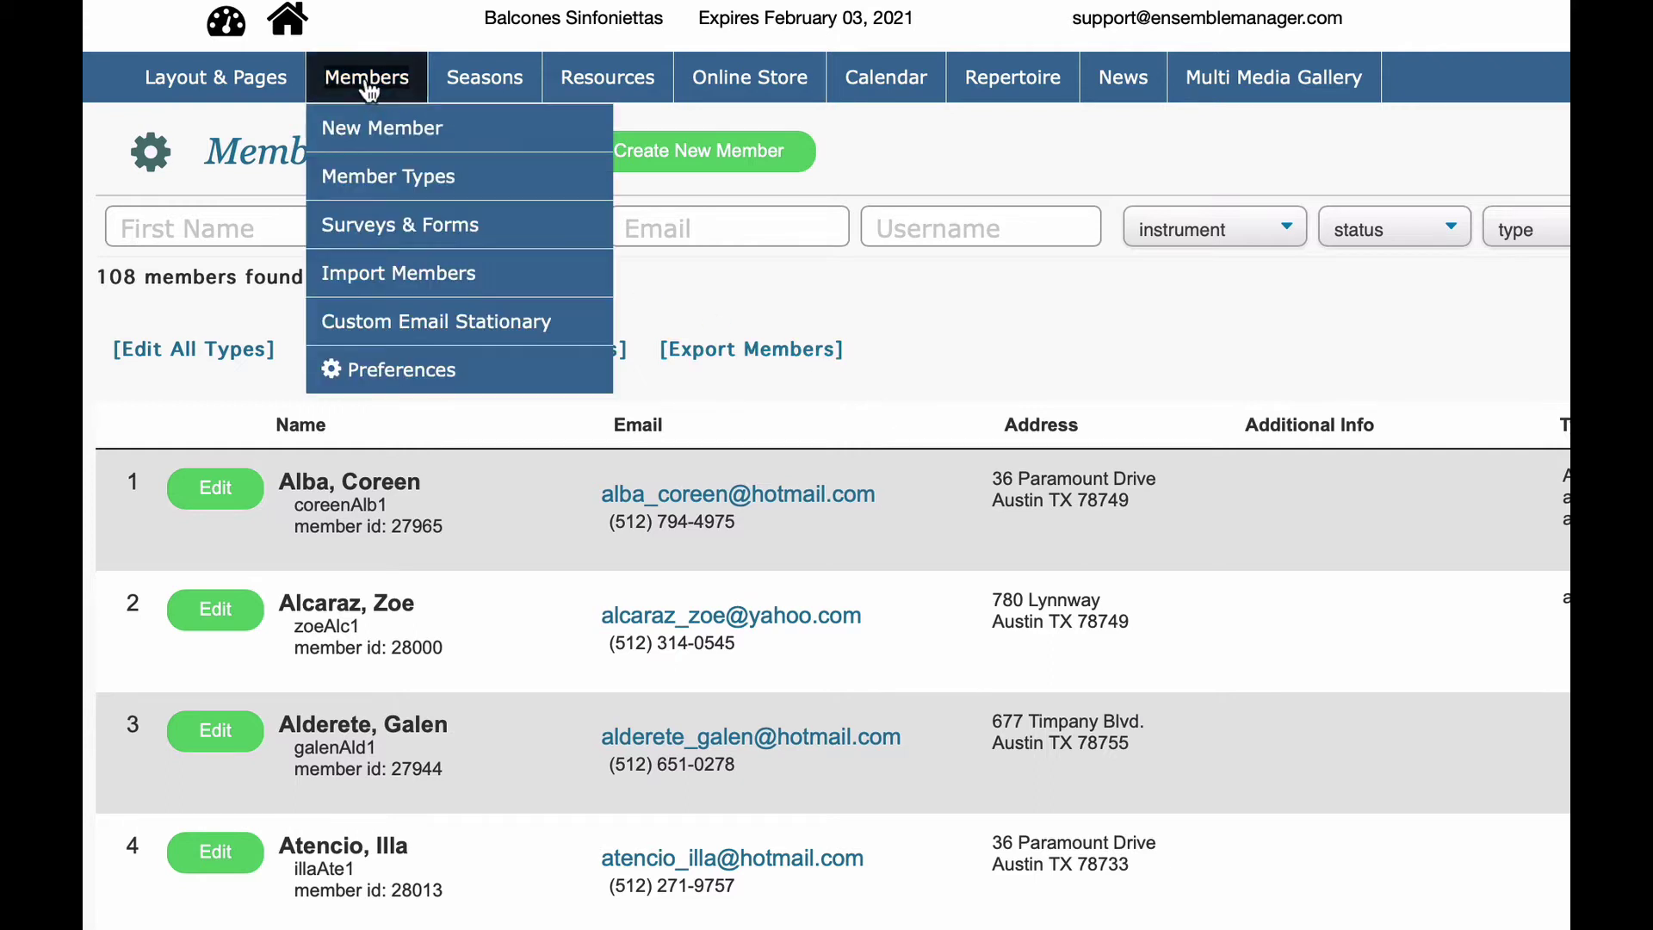
pyautogui.click(373, 132)
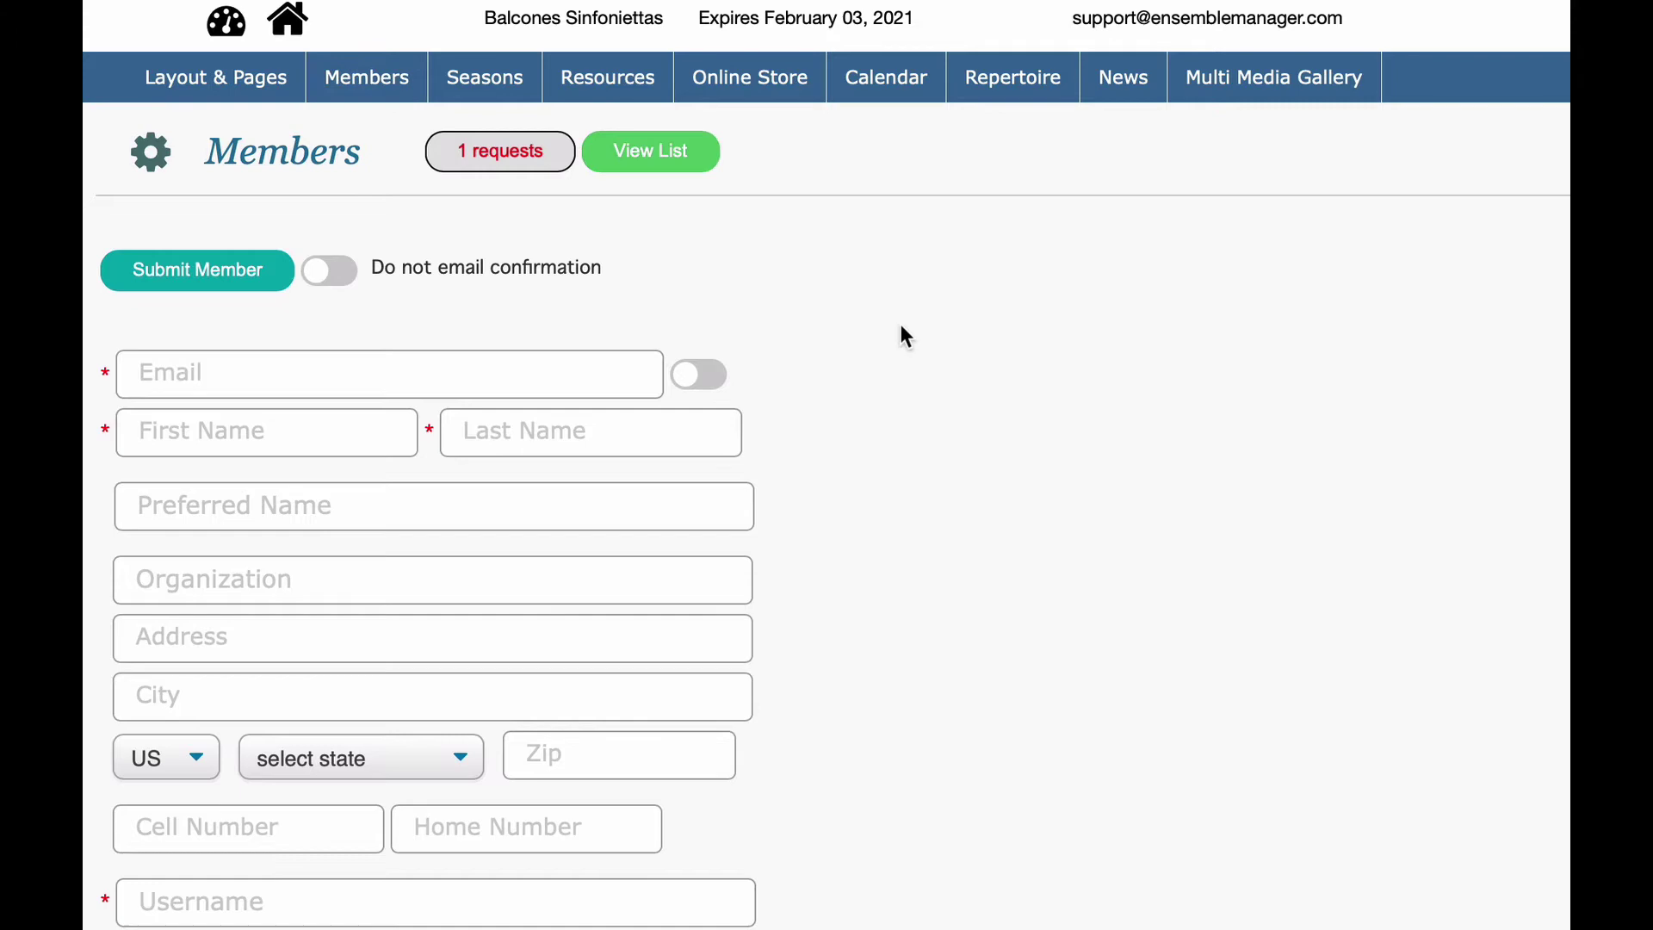
pyautogui.click(366, 86)
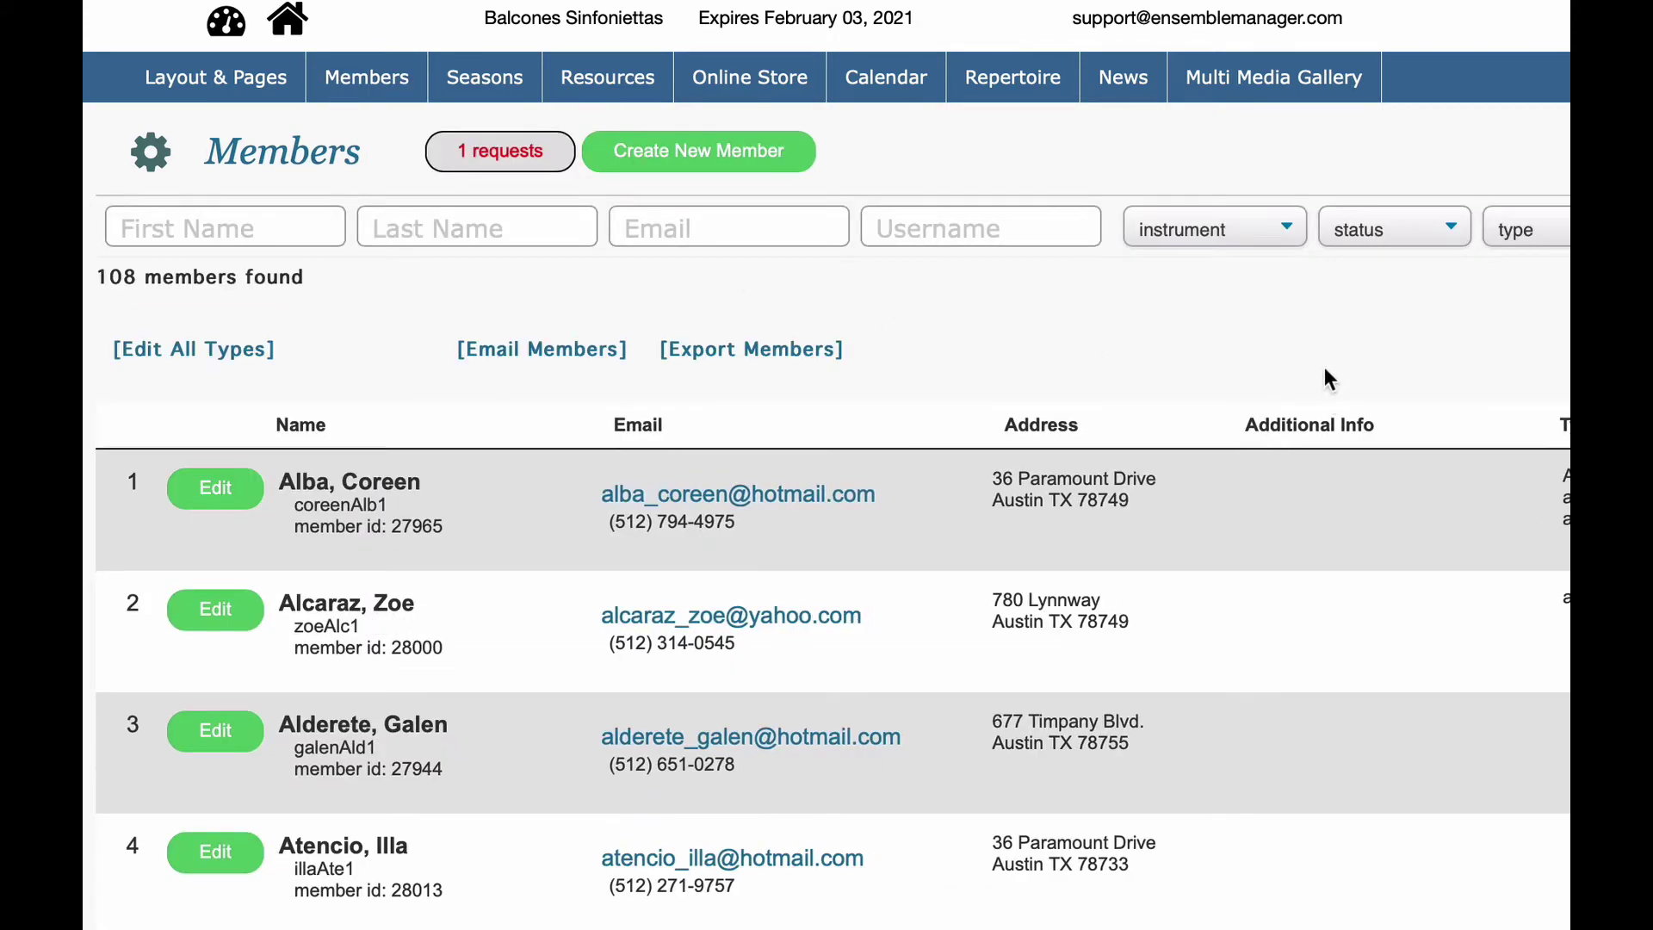
pyautogui.click(1231, 233)
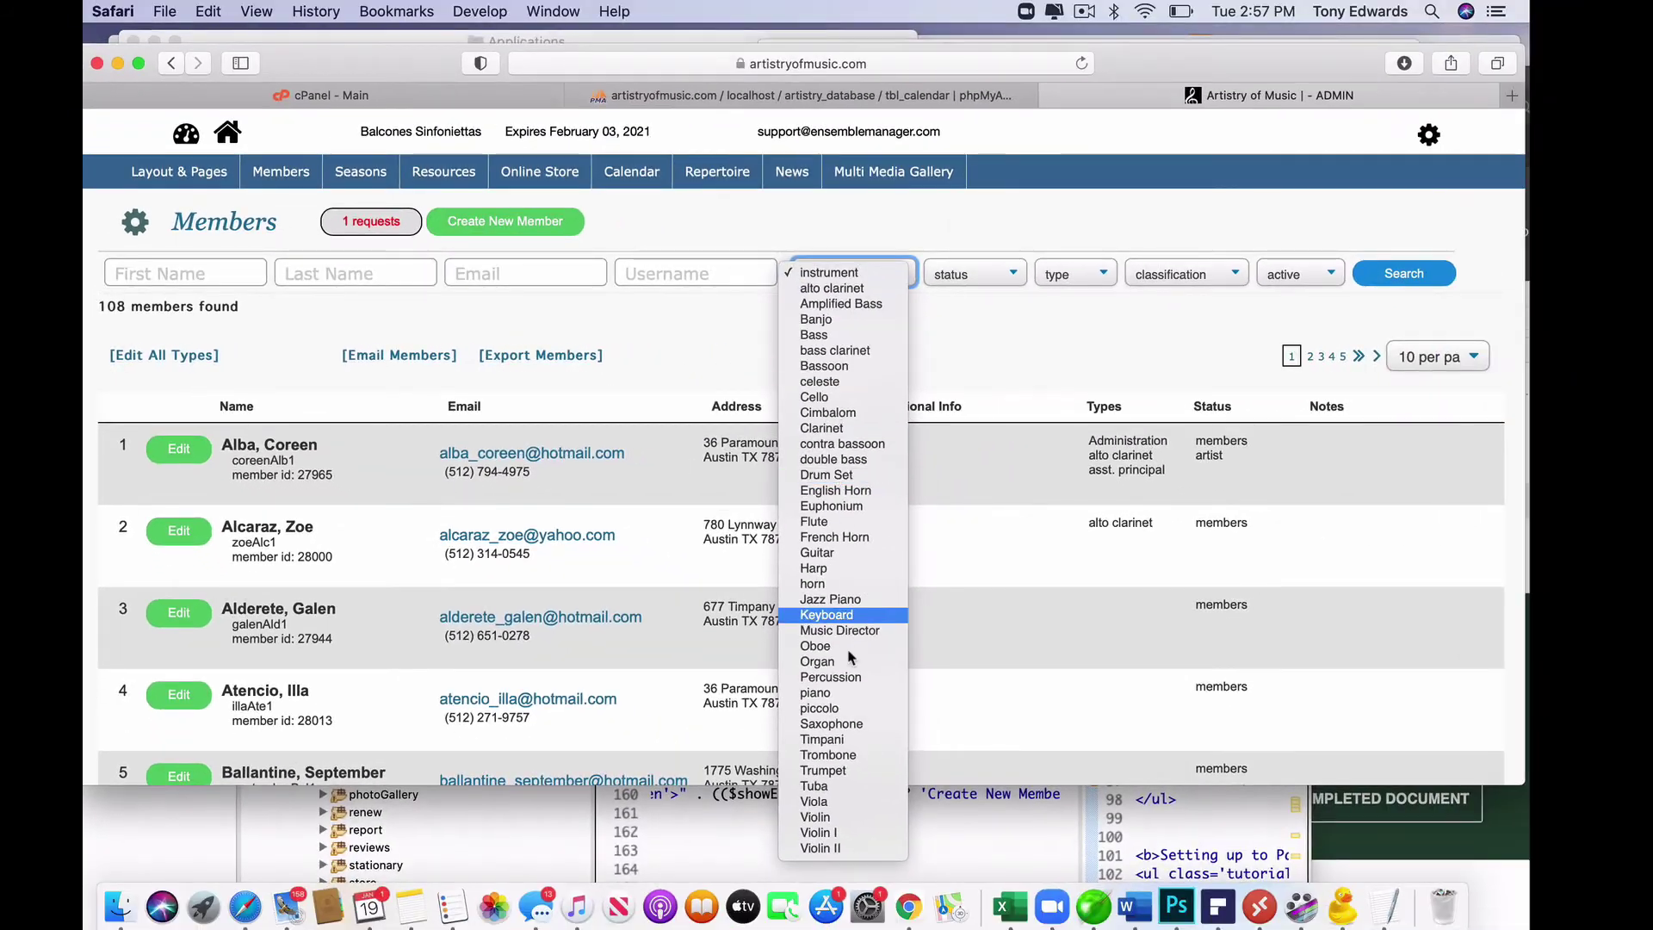
# Step: Filter members to instrument Violin and status Tenured, leaving 9 members
pyautogui.click(836, 816)
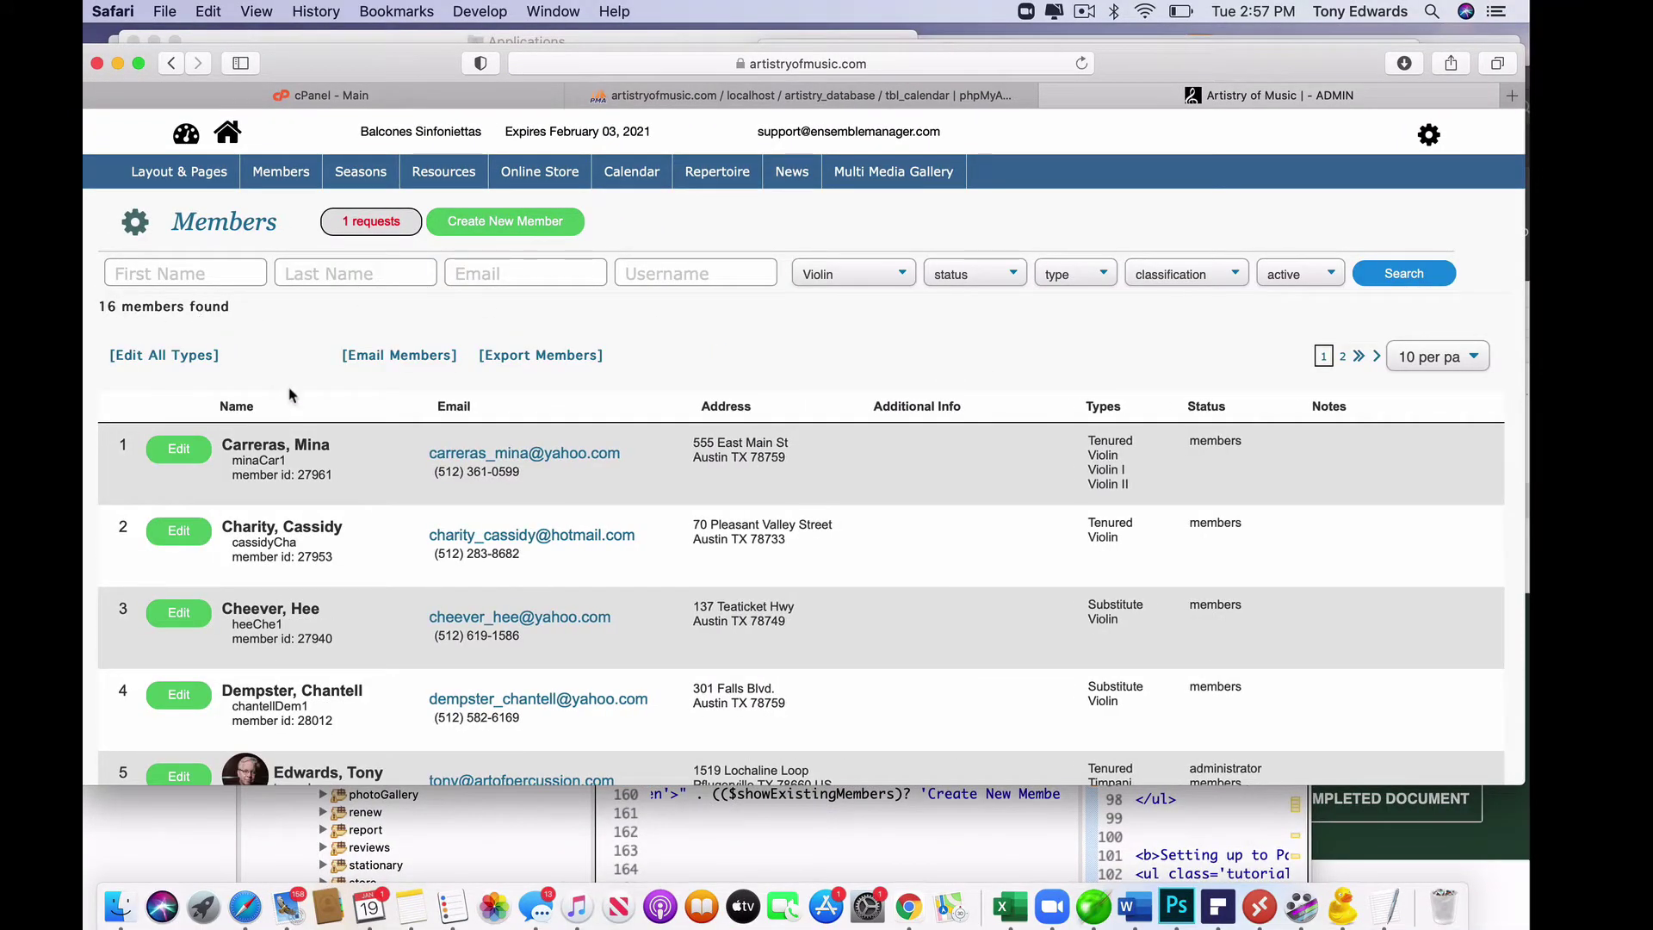
pyautogui.scroll(-5, 688, 517)
pyautogui.scroll(5, 947, 431)
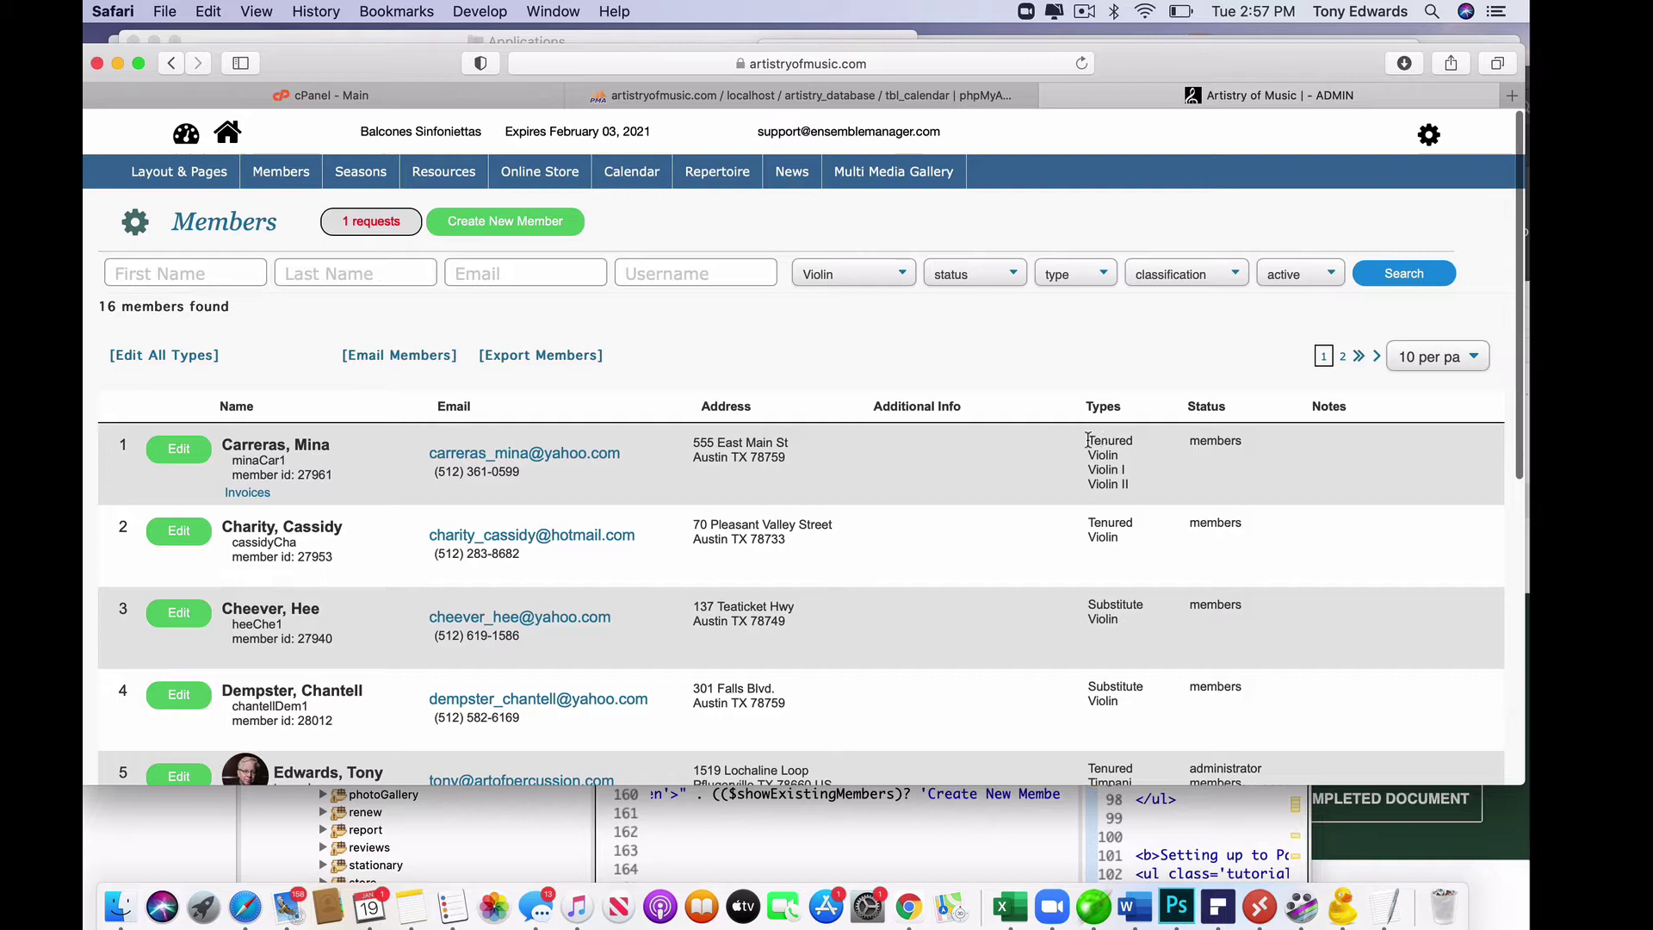
pyautogui.click(975, 275)
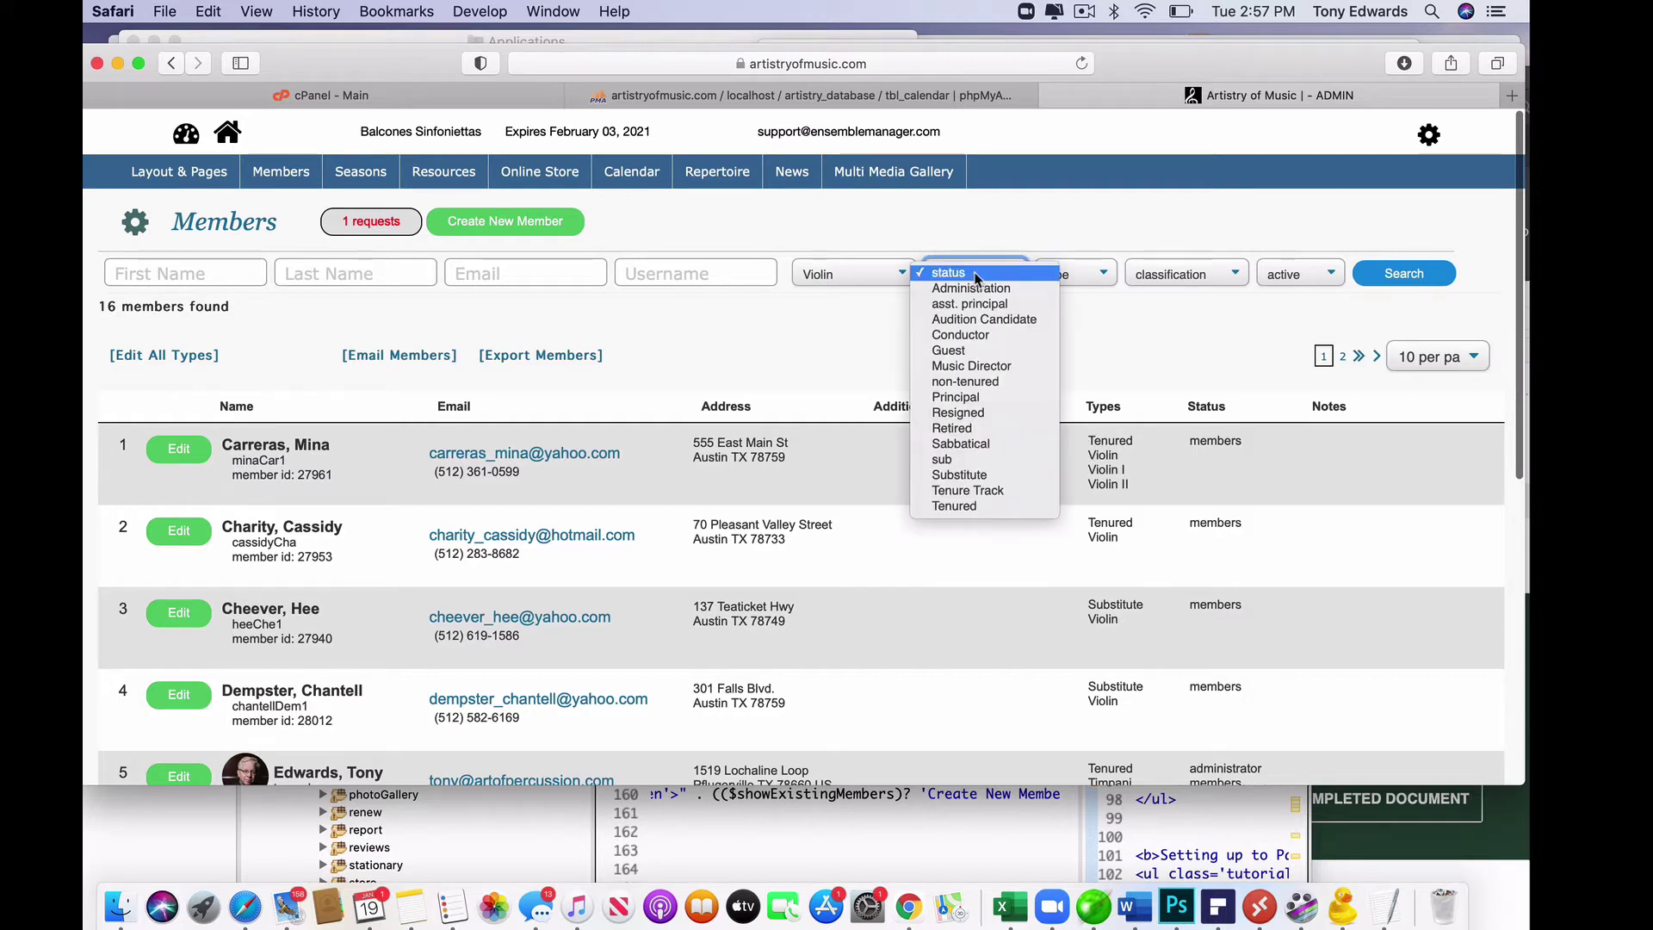
pyautogui.click(968, 506)
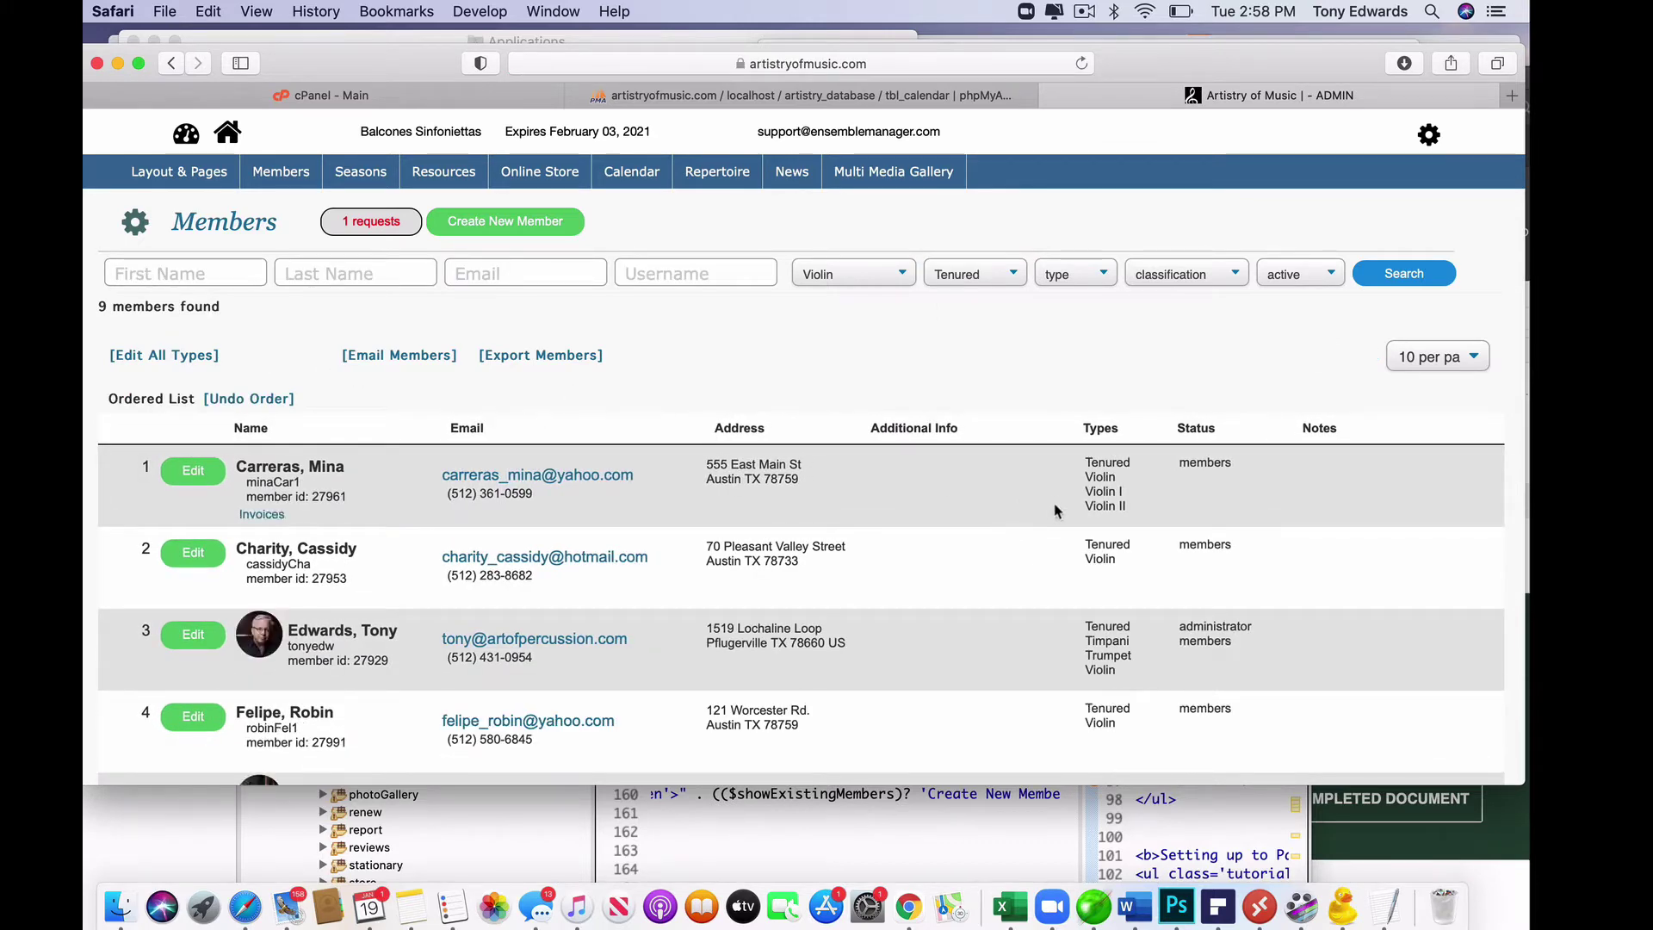
pyautogui.scroll(-3, 1052, 522)
pyautogui.scroll(3, 1052, 522)
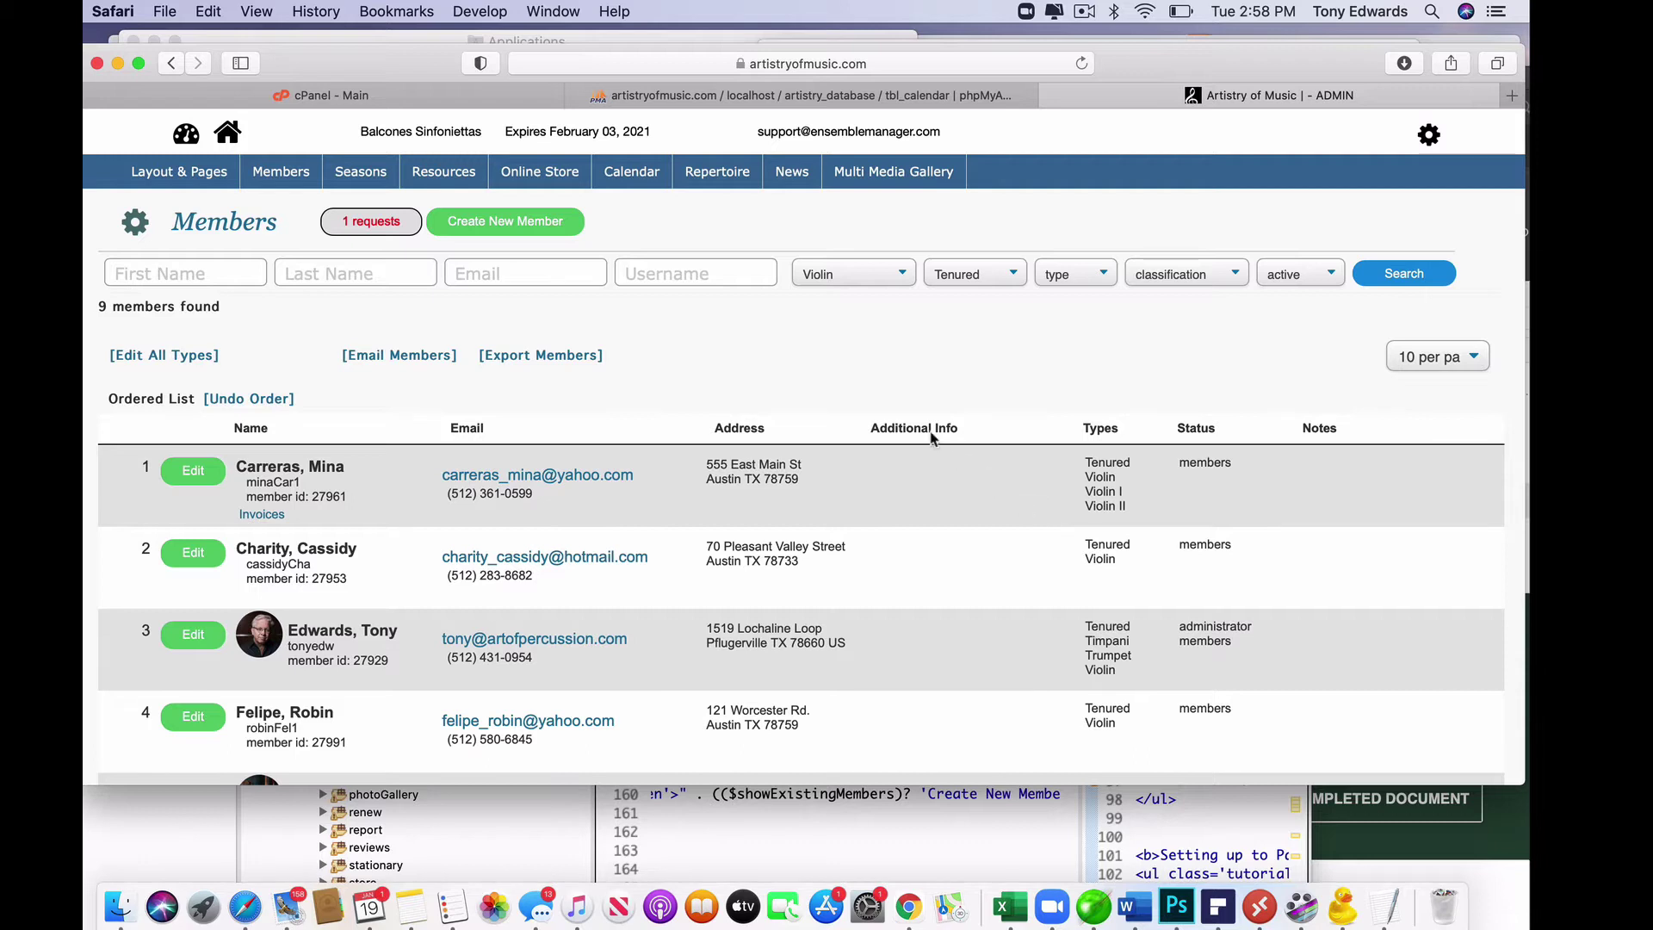
# Step: Show only Instruments member types and move Violin below Violin II
pyautogui.moveTo(267, 176)
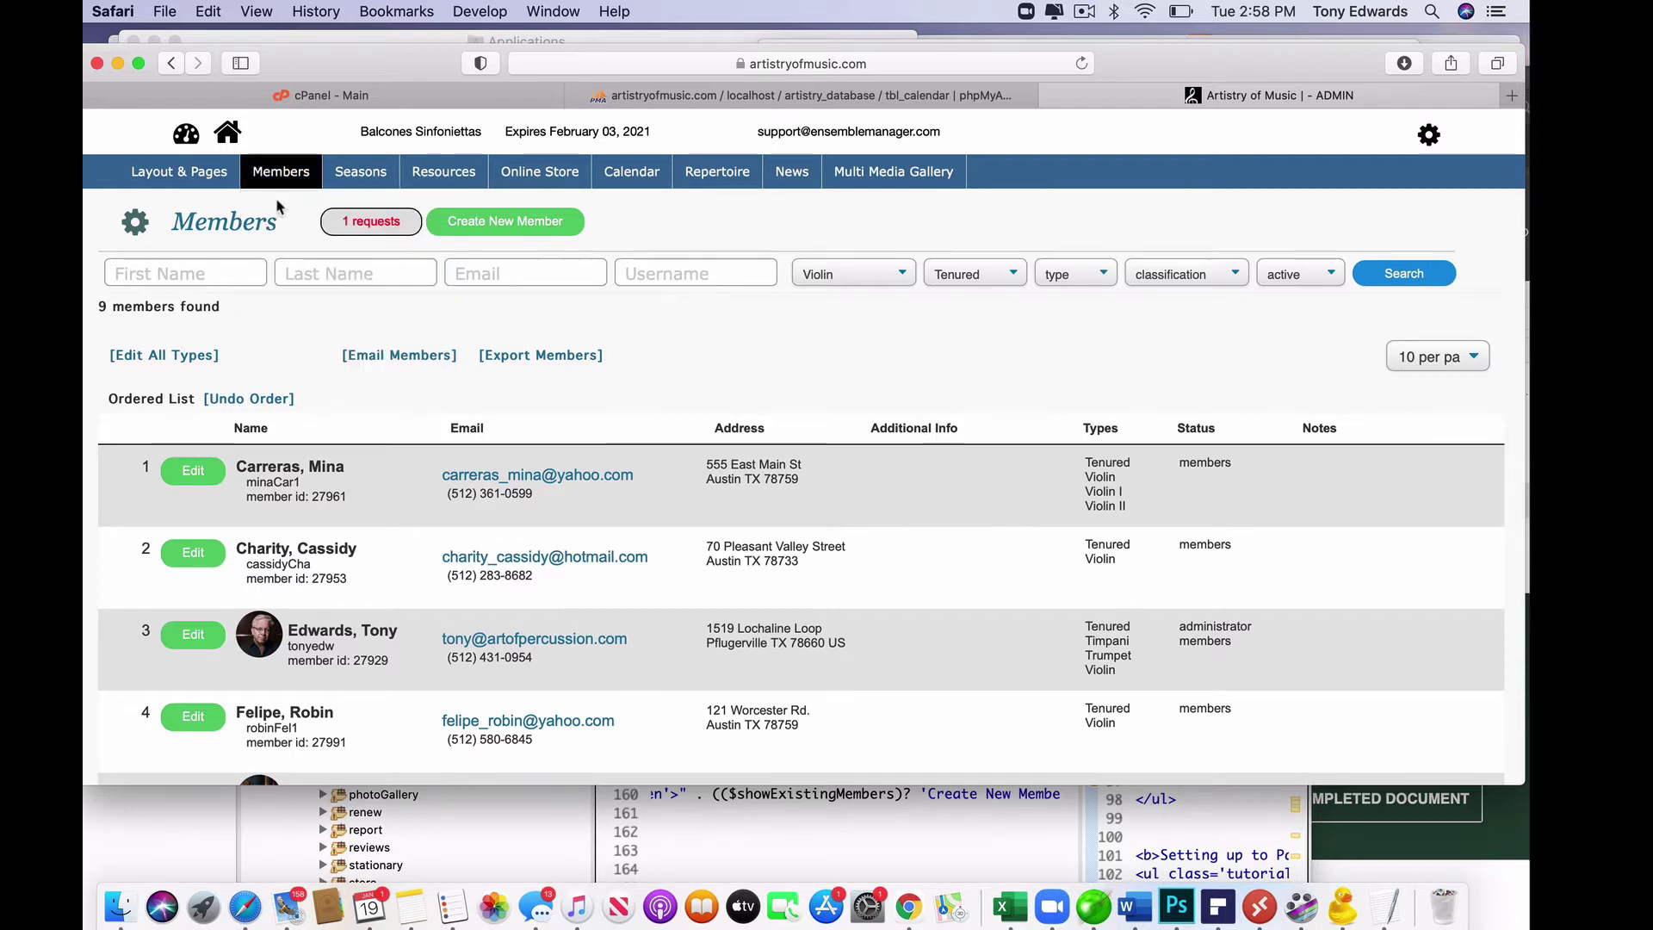
pyautogui.moveTo(267, 211)
pyautogui.click(274, 241)
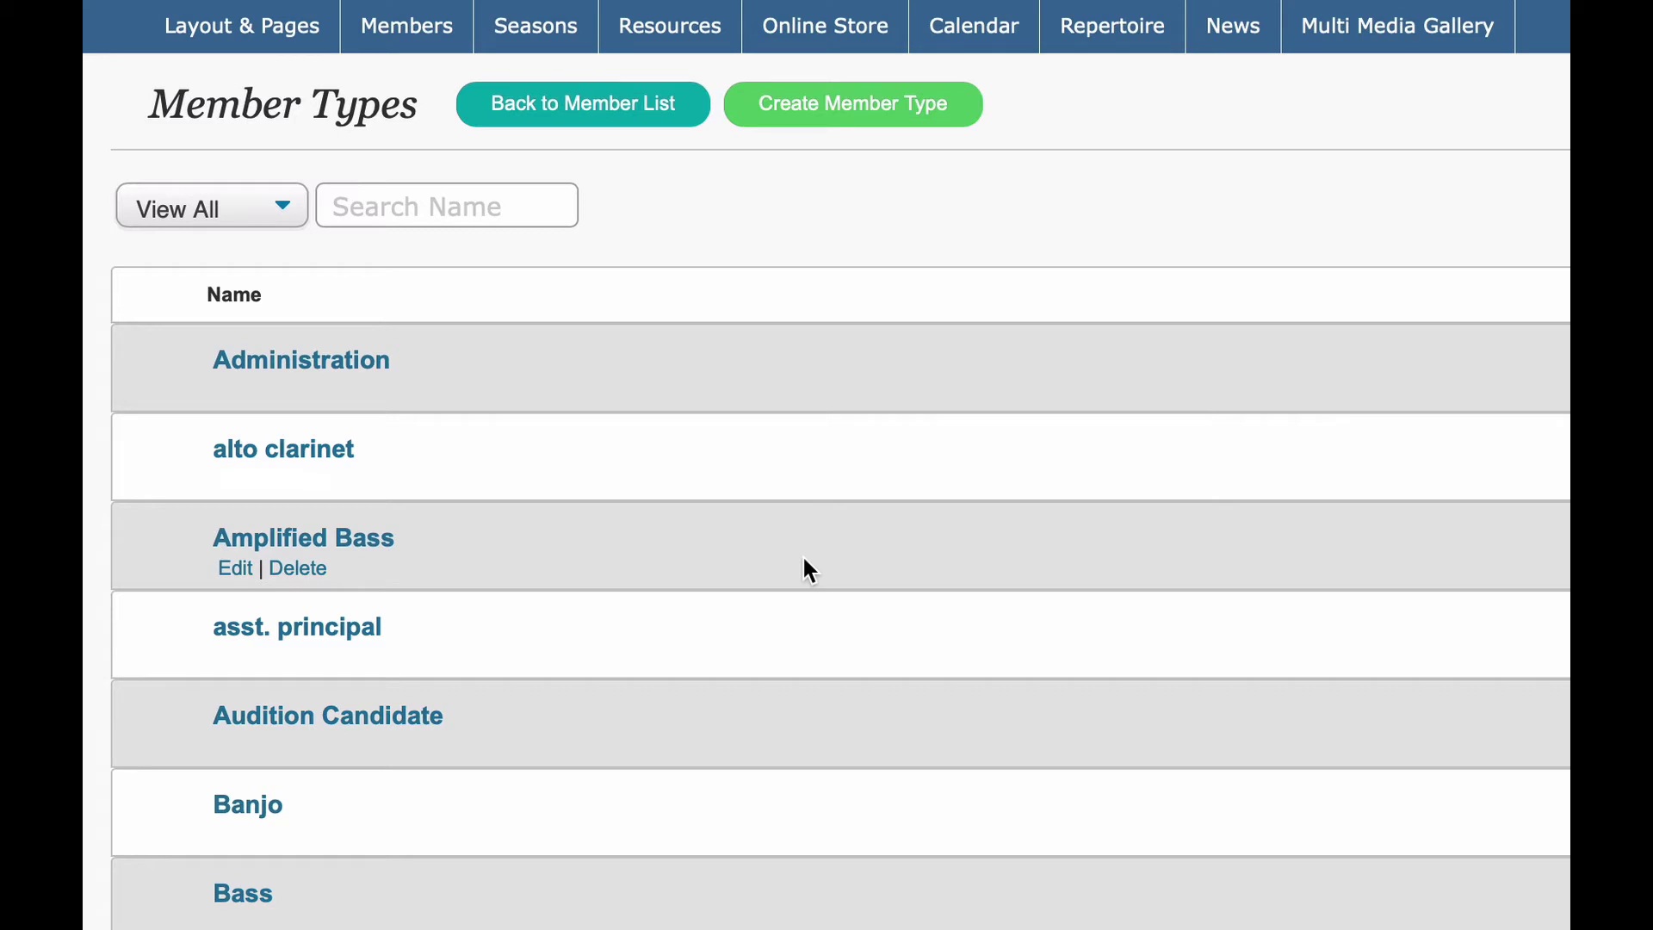
pyautogui.click(233, 205)
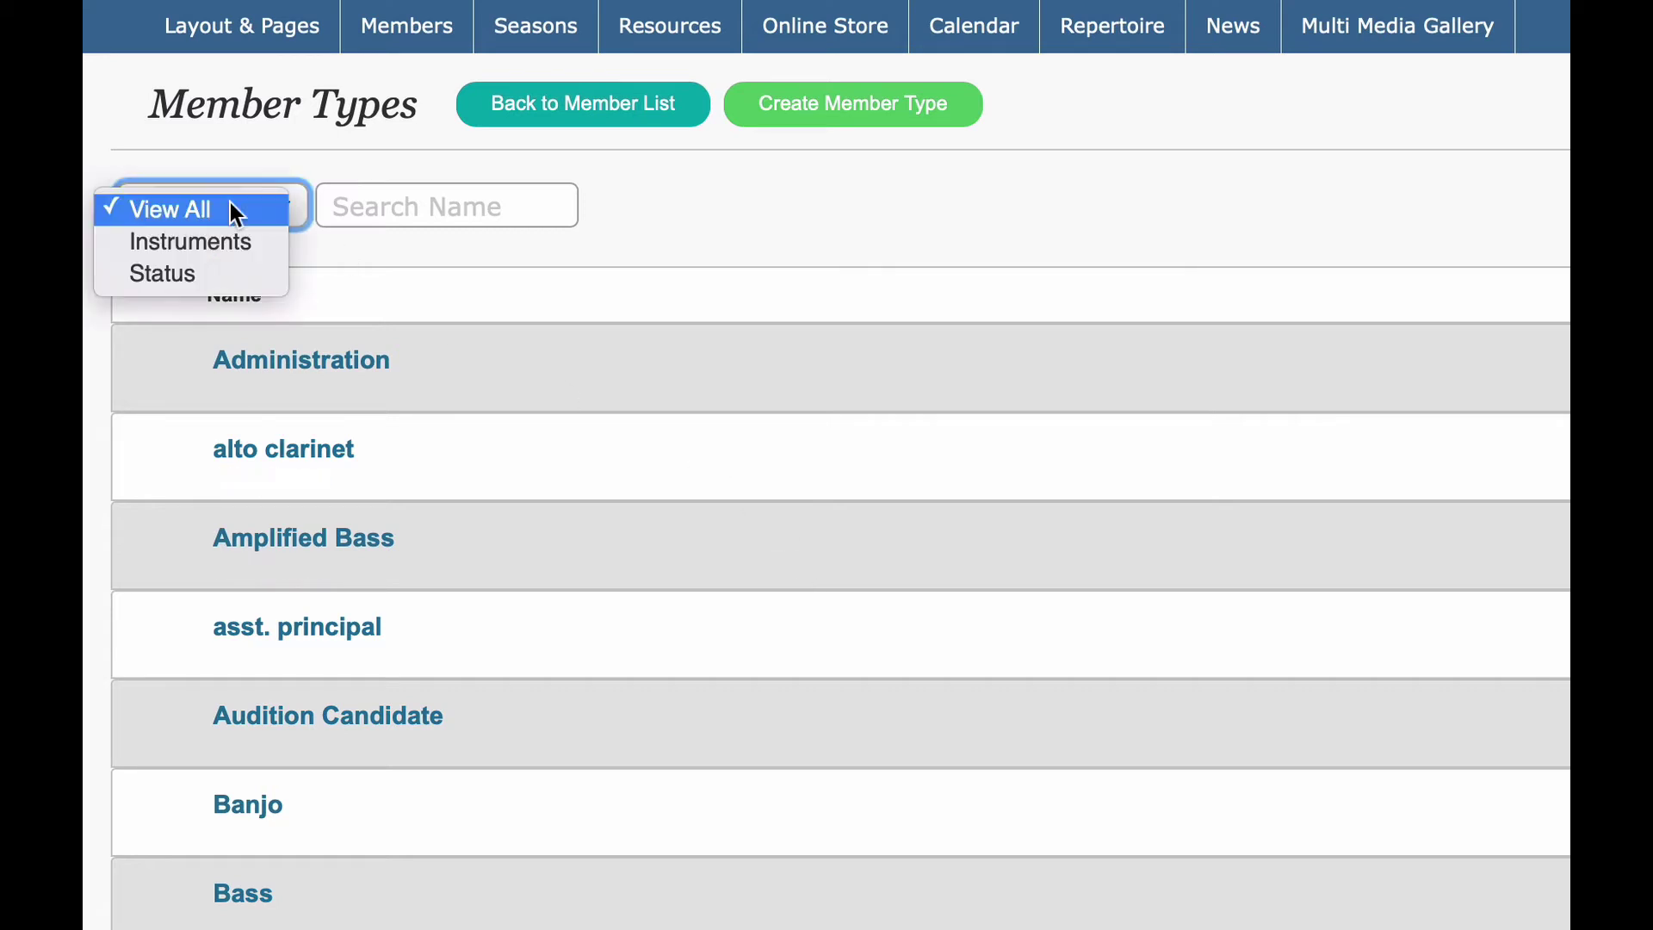
pyautogui.click(192, 242)
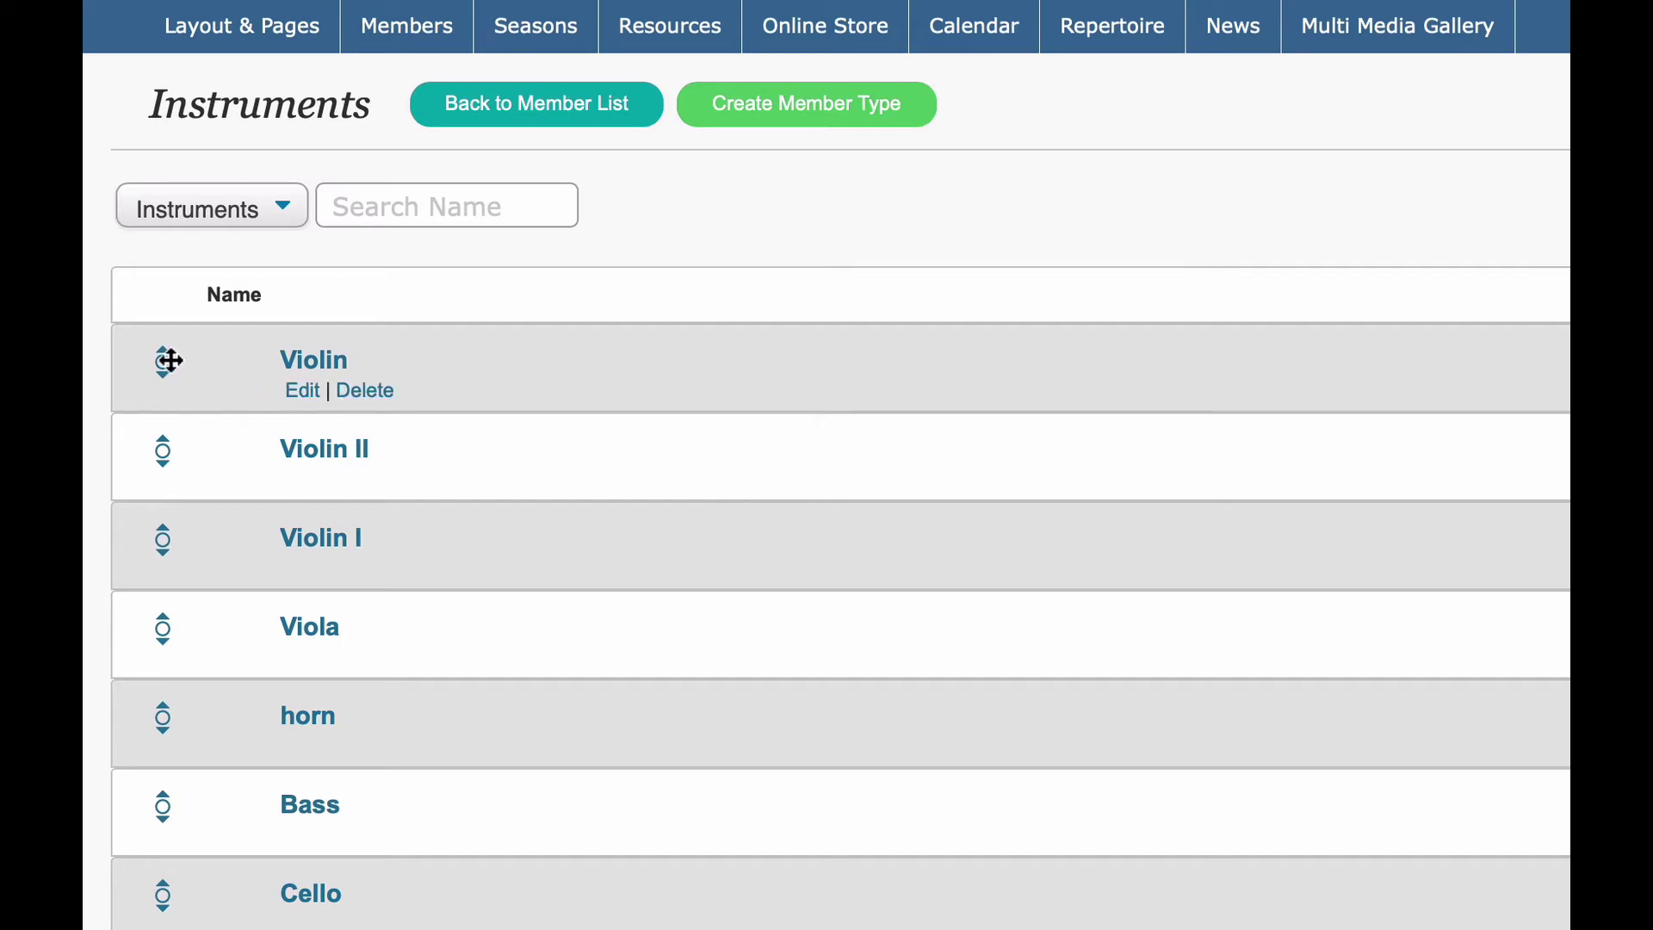
pyautogui.moveTo(163, 360)
pyautogui.mouseDown()
pyautogui.moveTo(163, 480)
pyautogui.moveTo(163, 358)
pyautogui.moveTo(163, 377)
pyautogui.mouseUp()
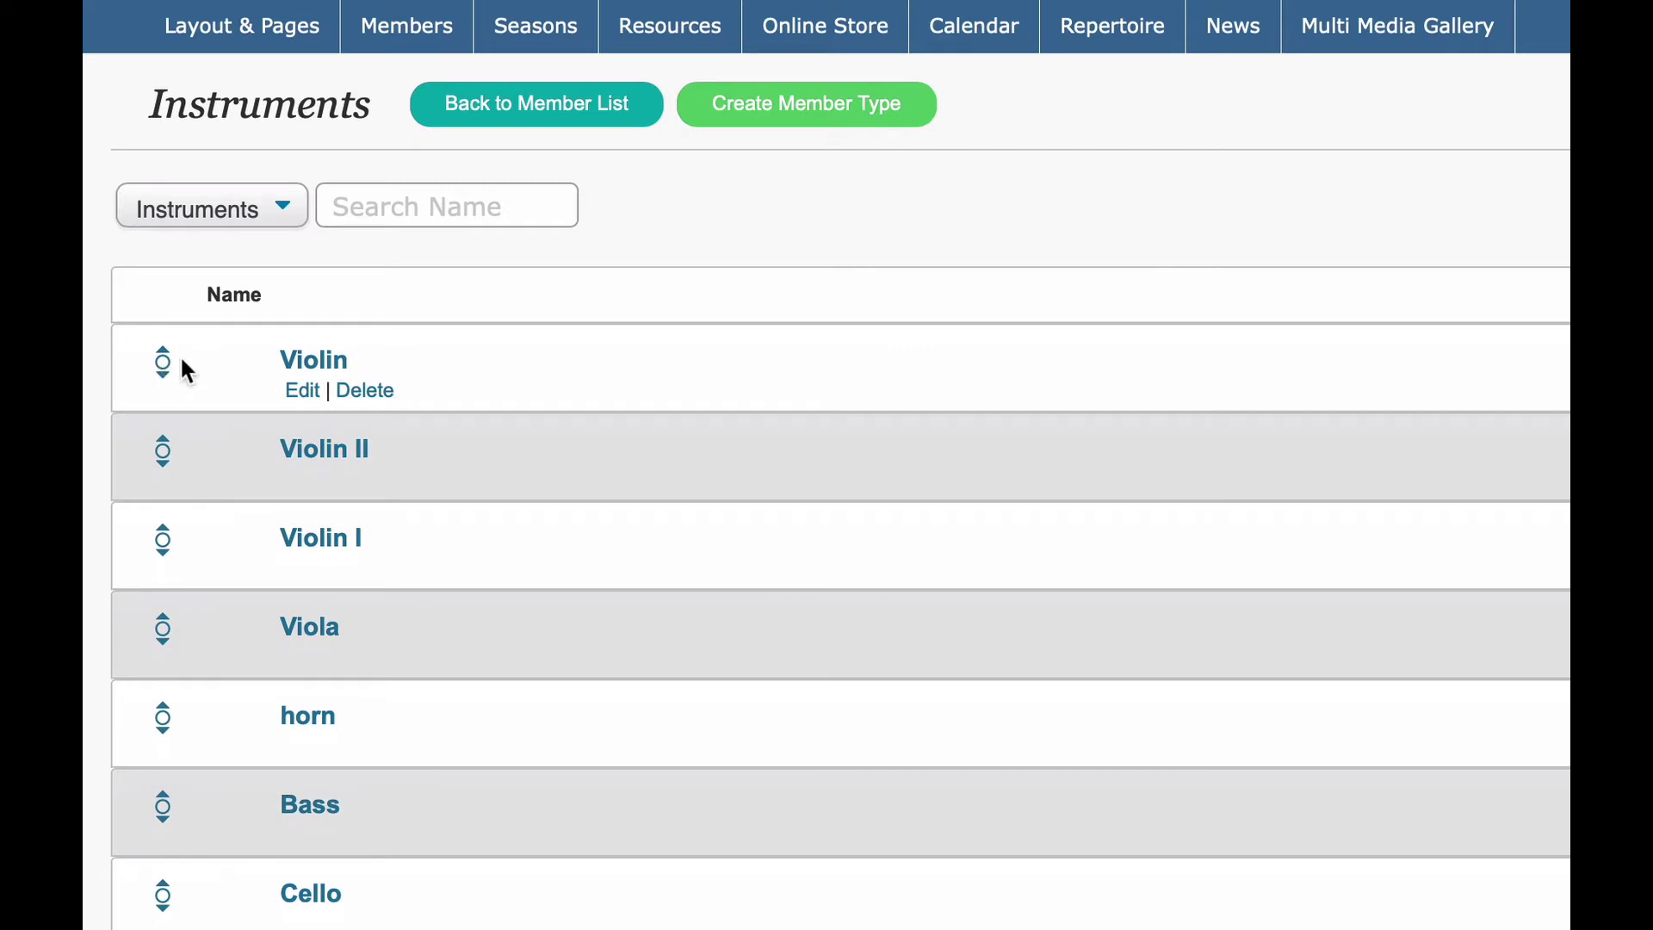
# Step: Try Create Member Type with the instrument setting toggled on and off, then return to the list
pyautogui.click(778, 122)
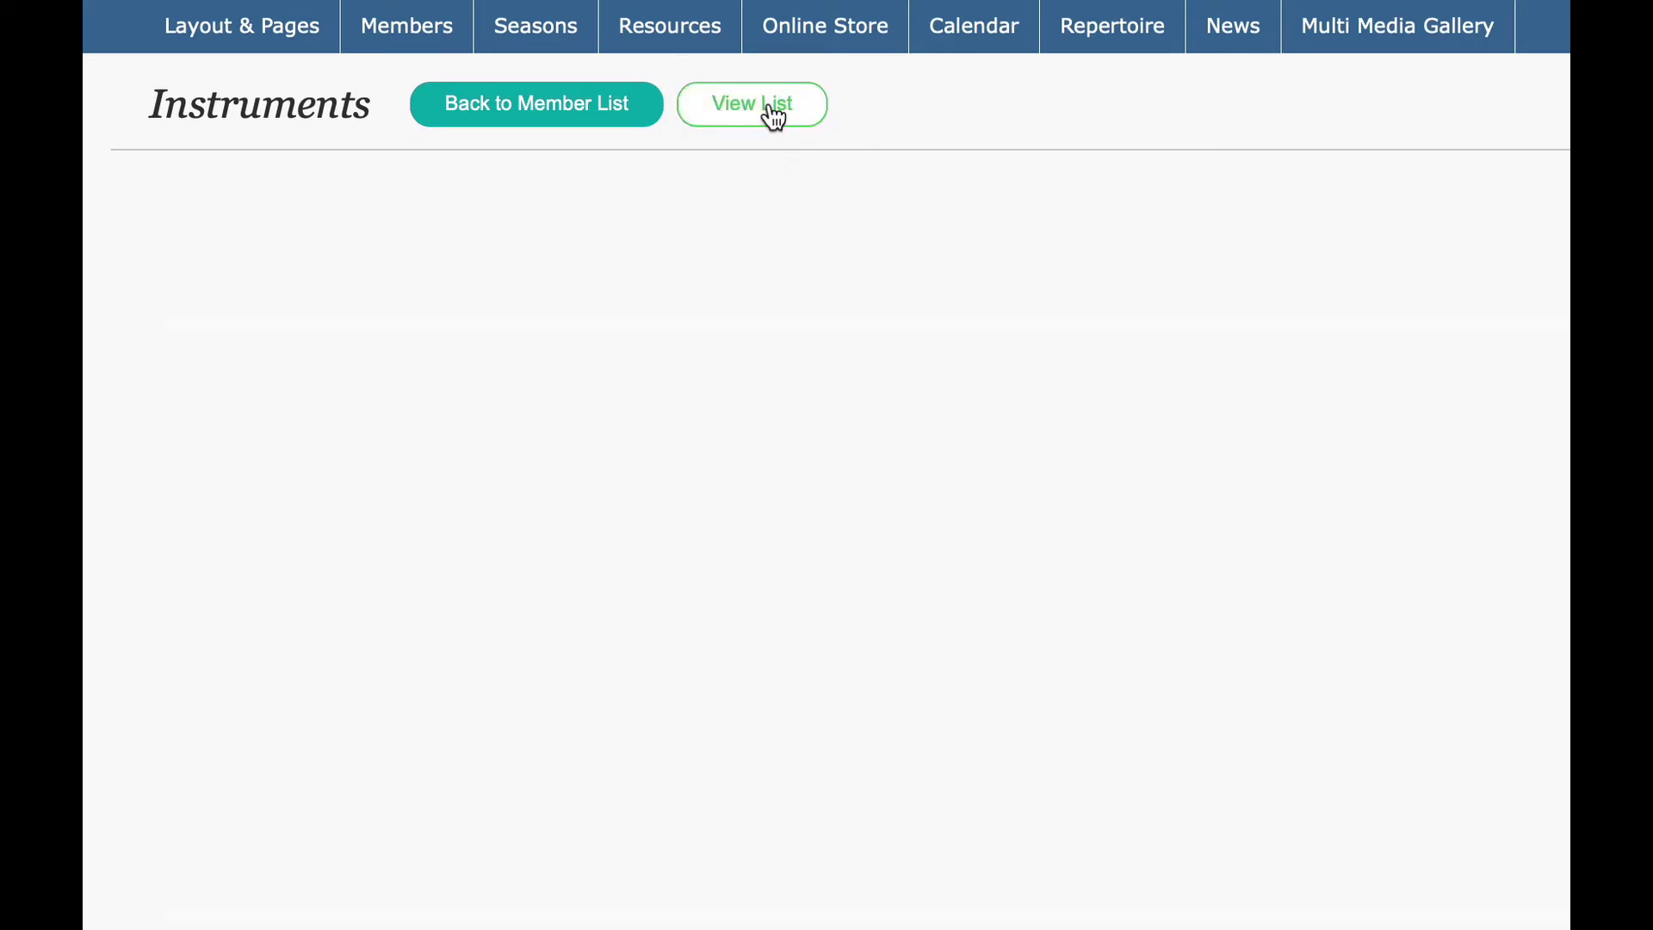
pyautogui.click(689, 214)
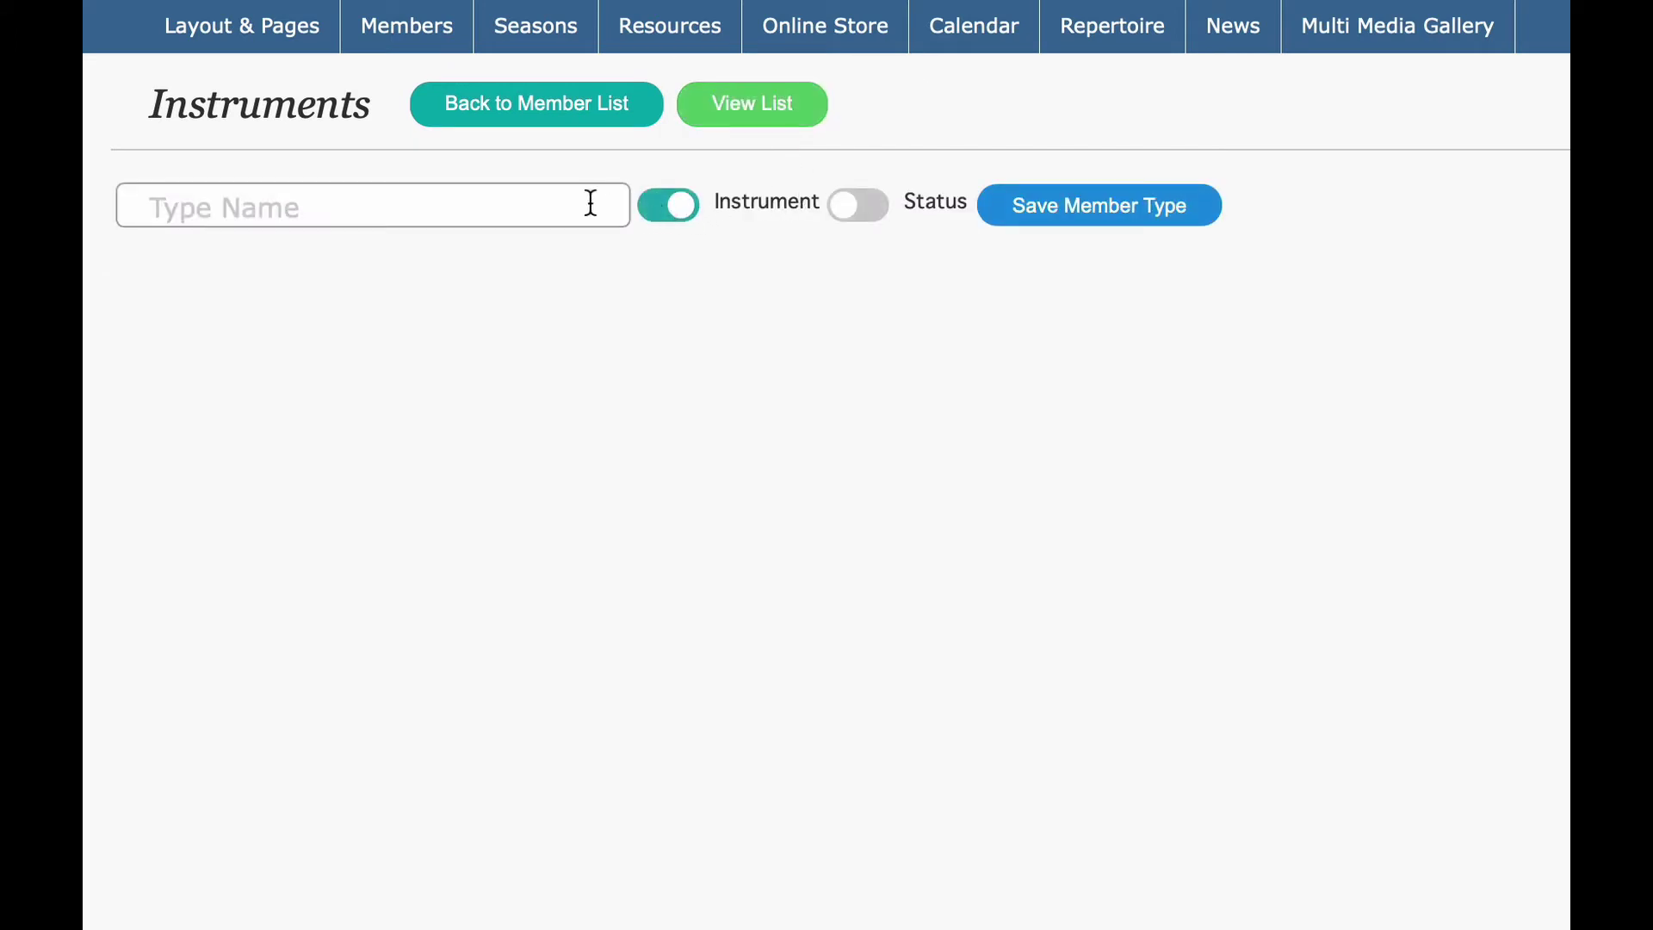
pyautogui.click(670, 214)
pyautogui.click(756, 110)
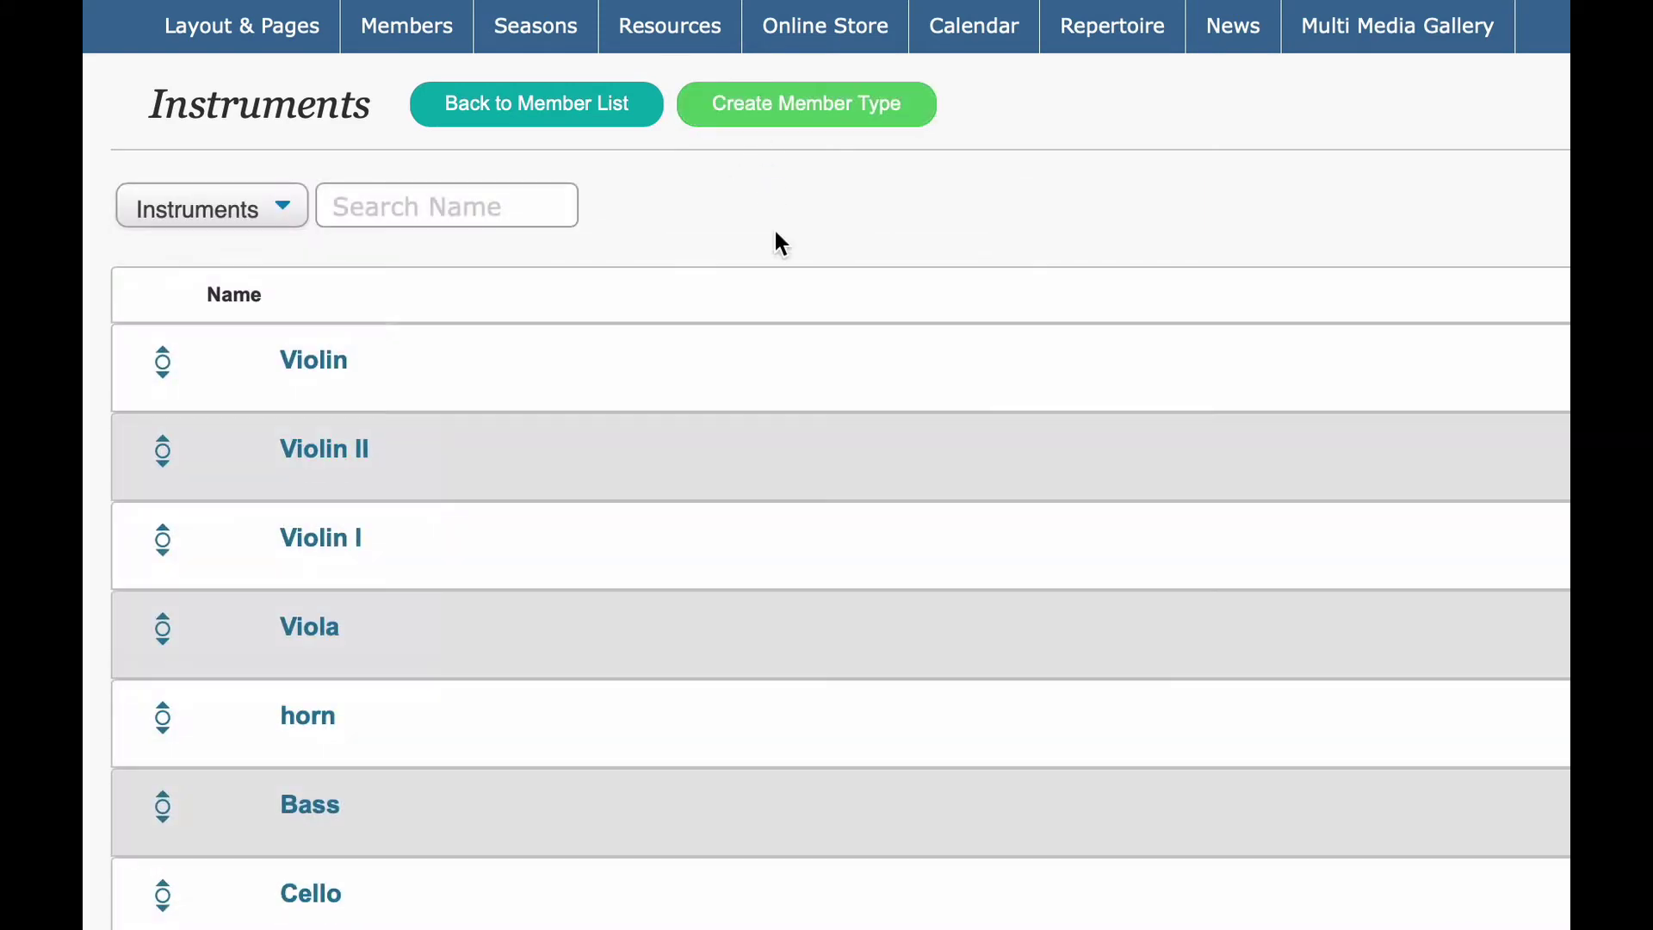
# Step: List Status member types, try toggling Status on a new type, then scroll through Principal, Guest, Tenured
pyautogui.click(259, 207)
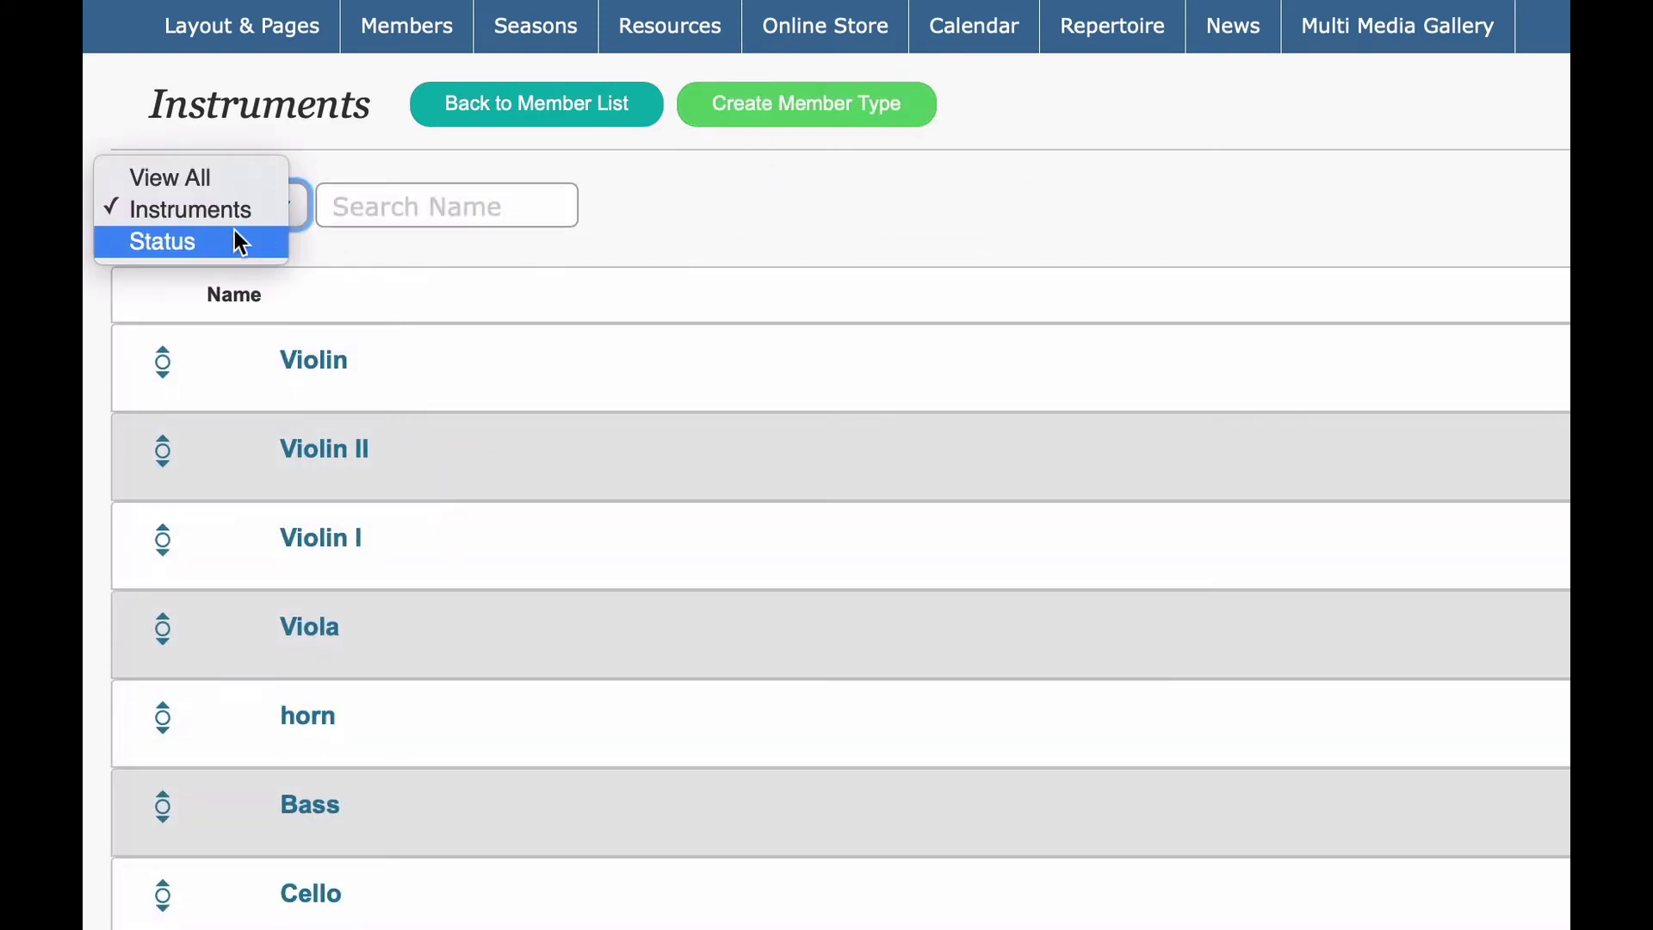
pyautogui.click(513, 334)
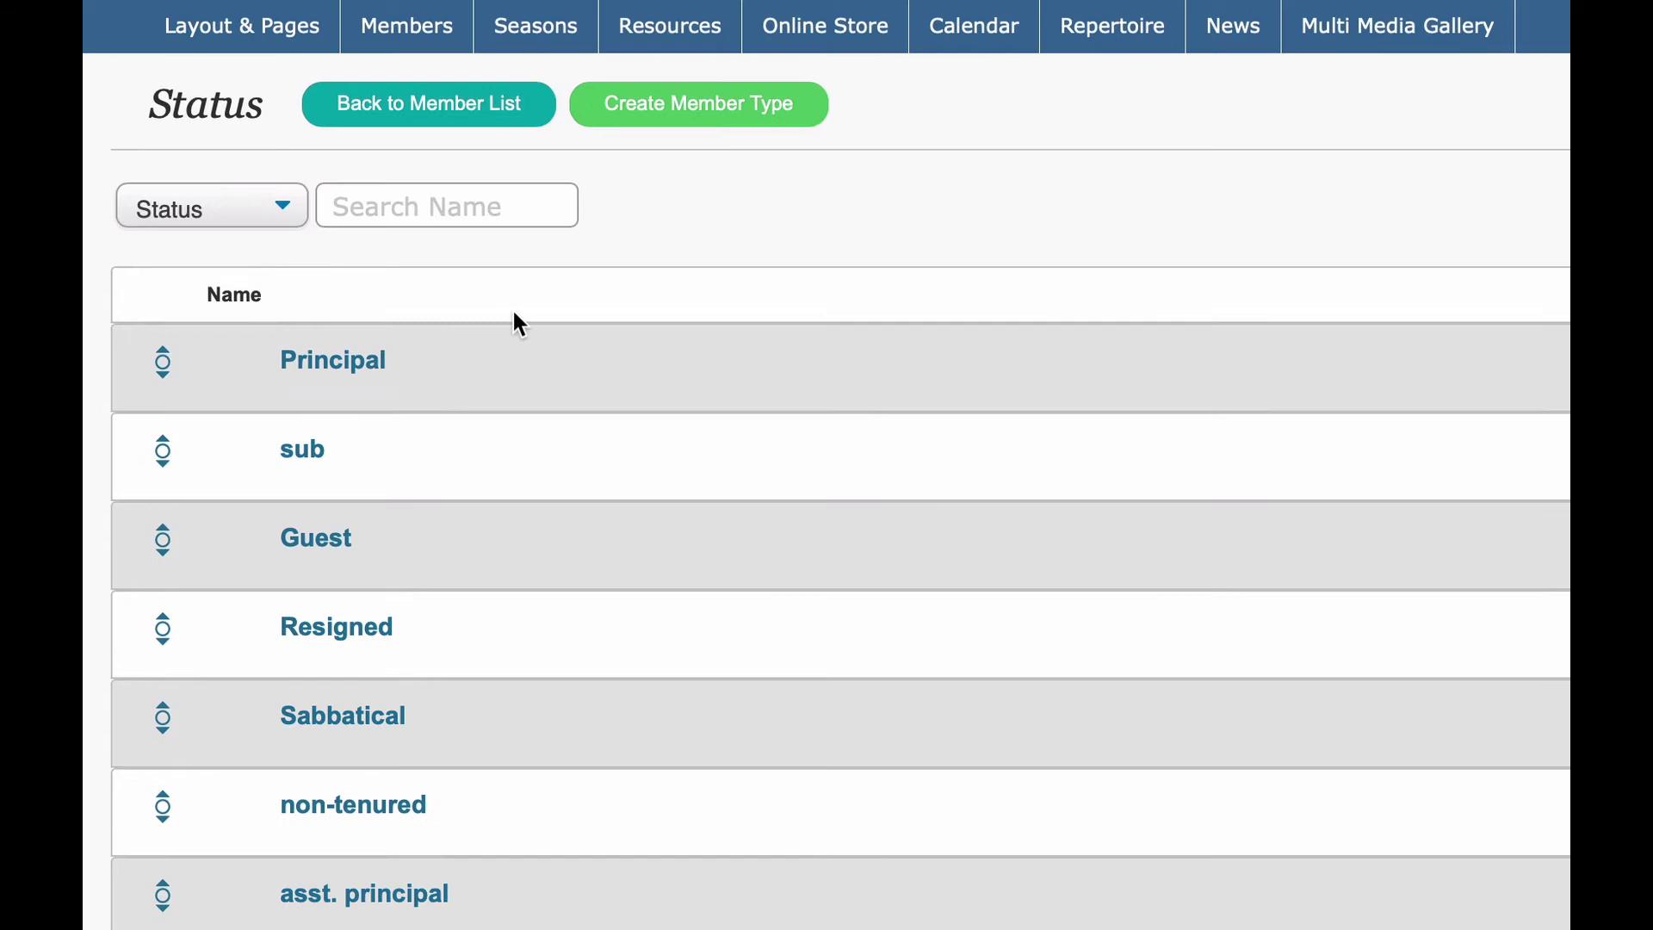
pyautogui.click(694, 110)
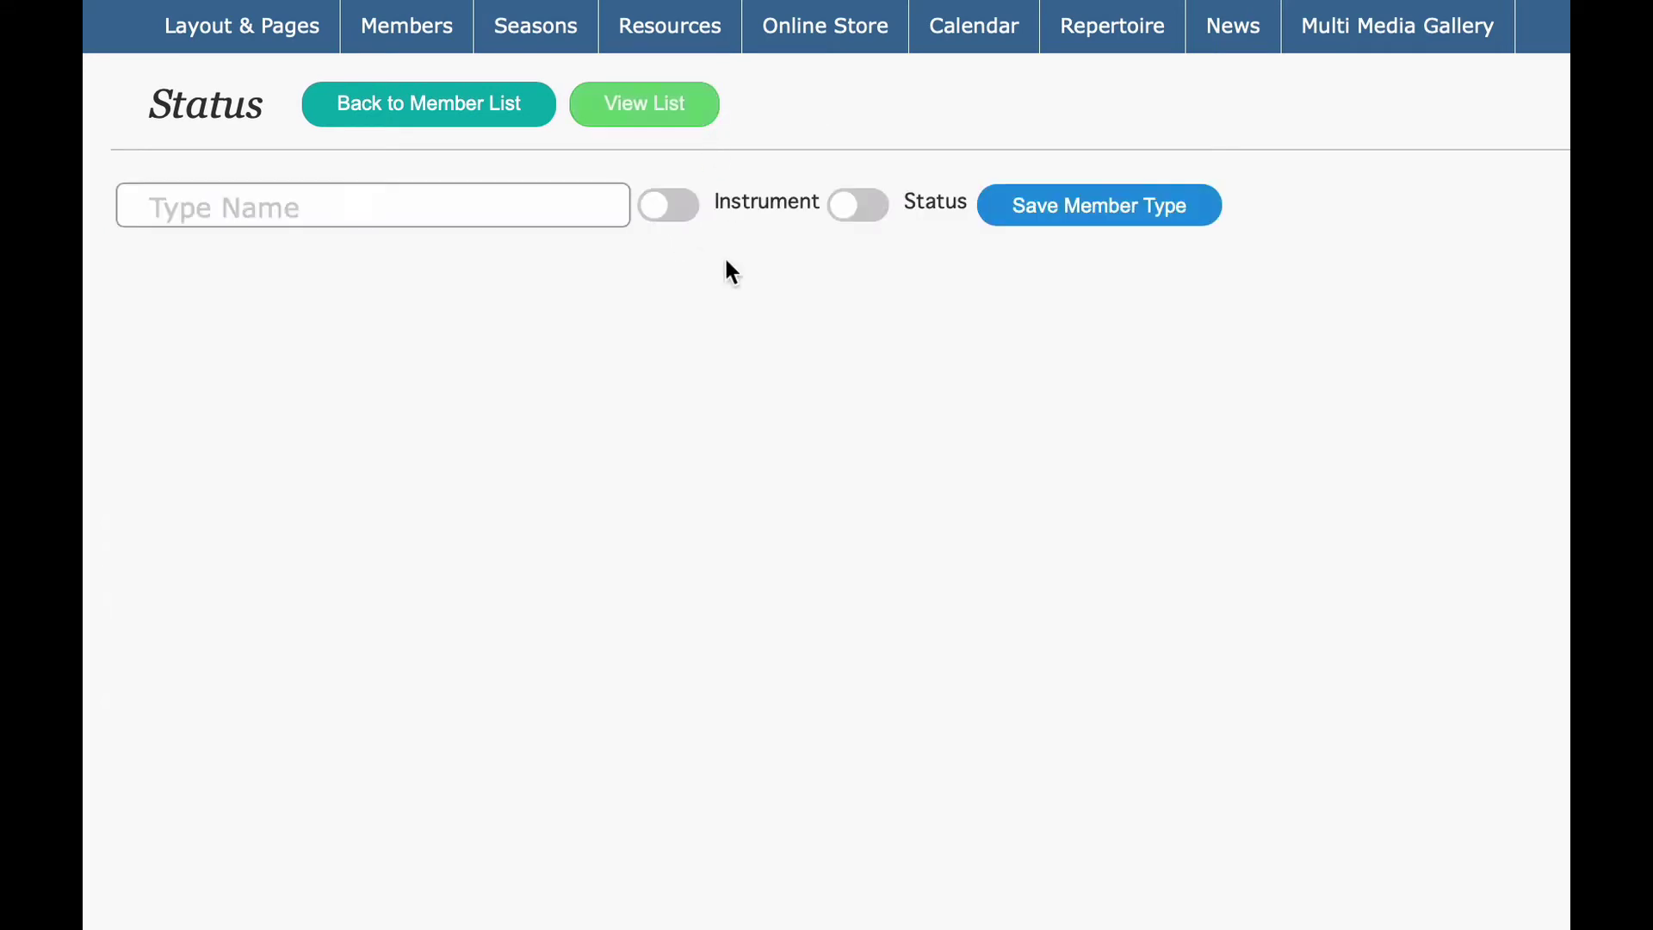
pyautogui.click(865, 215)
pyautogui.click(856, 206)
pyautogui.click(657, 115)
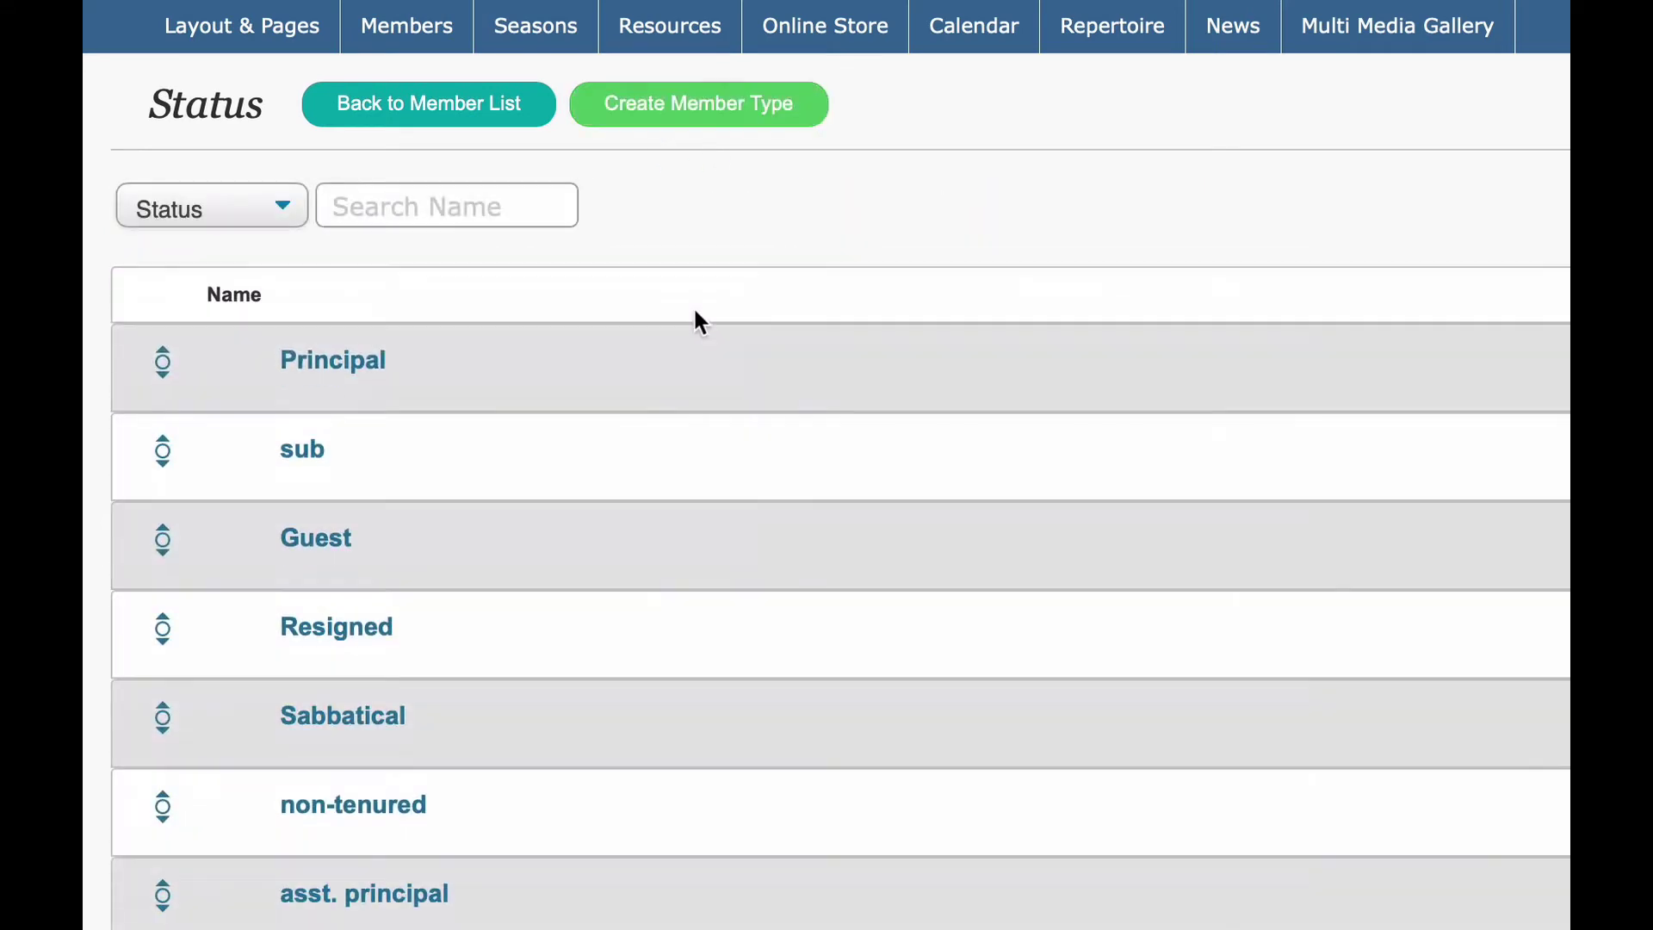
pyautogui.moveTo(159, 540)
pyautogui.scroll(-3, 603, 589)
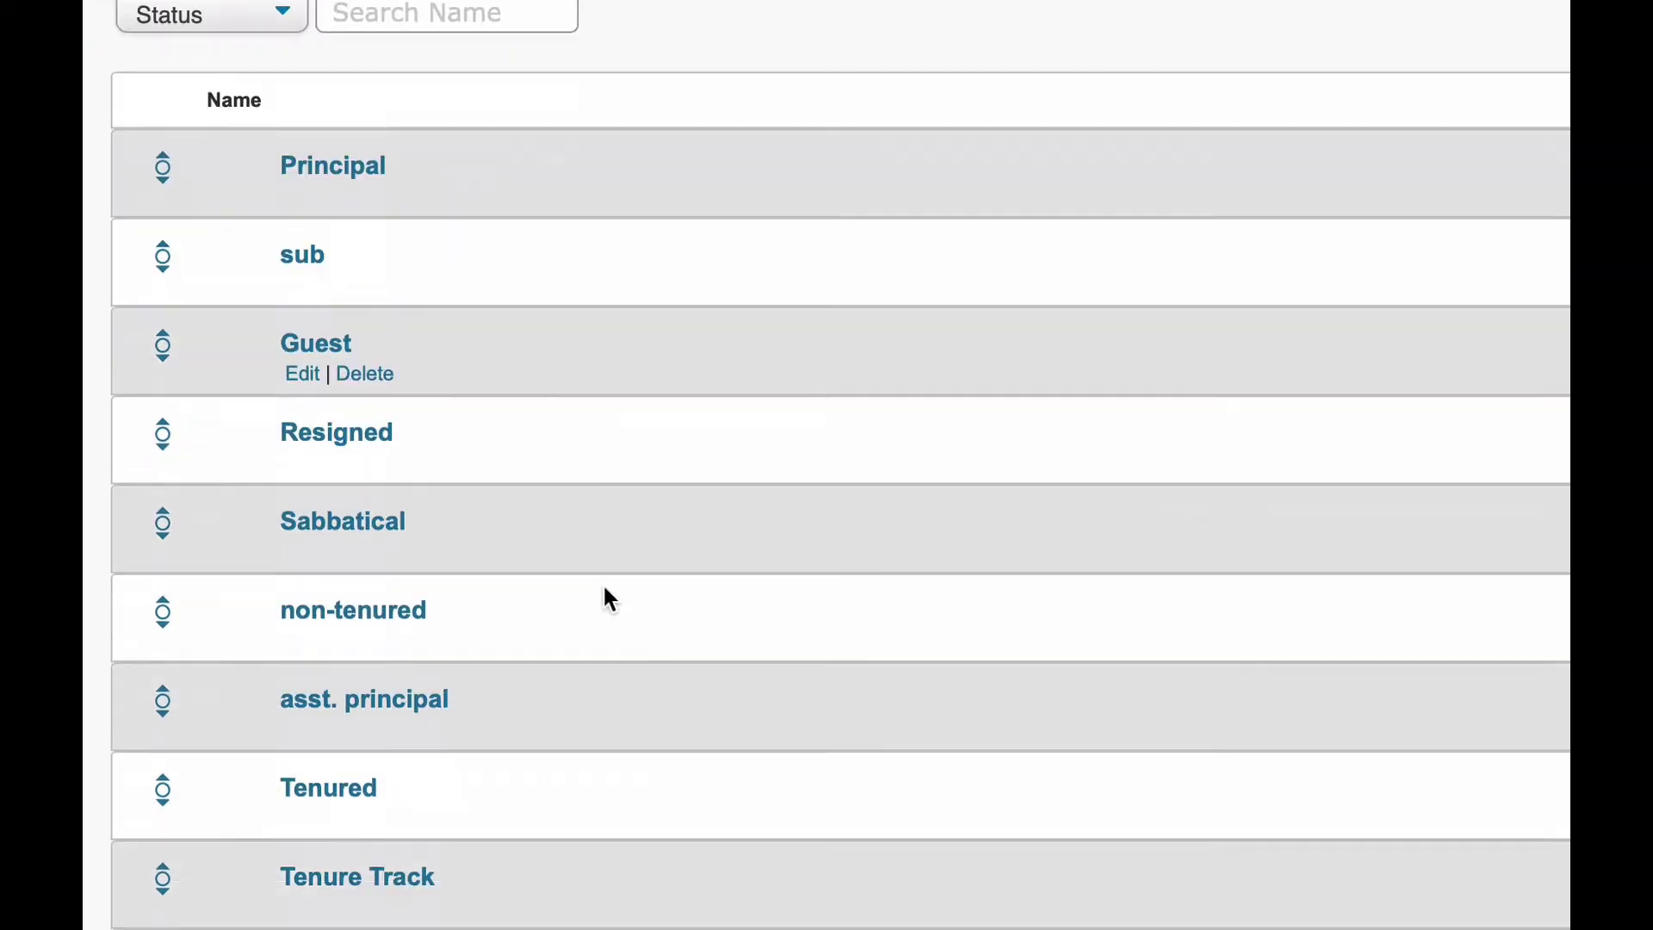
pyautogui.moveTo(459, 407)
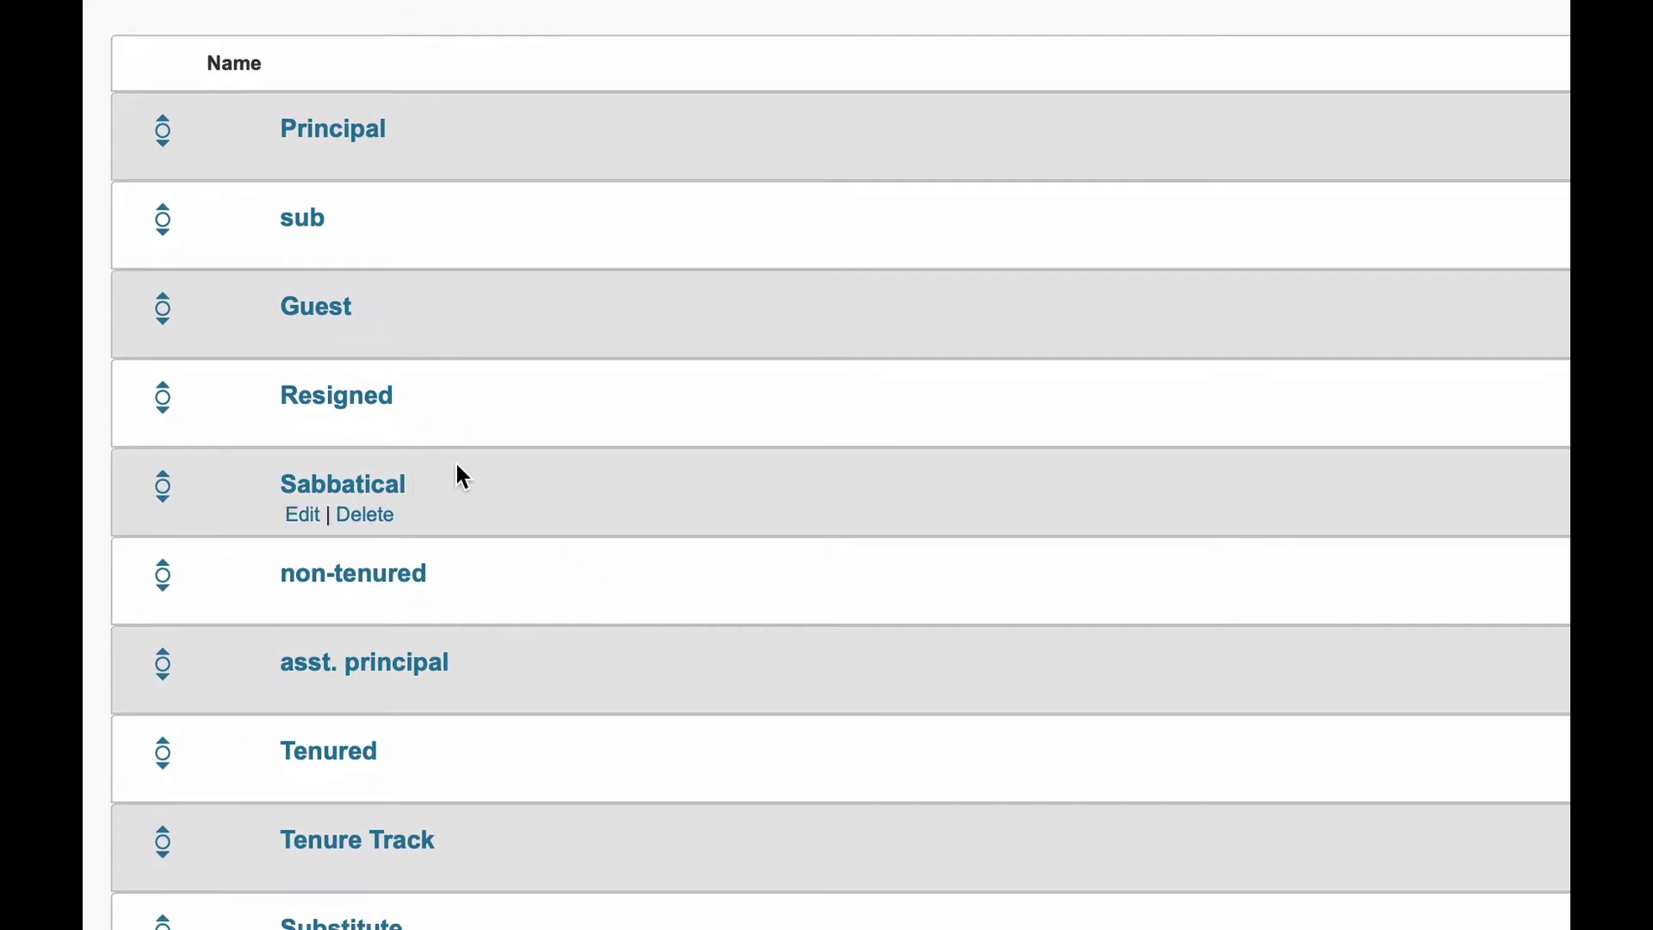
pyautogui.scroll(-1, 459, 477)
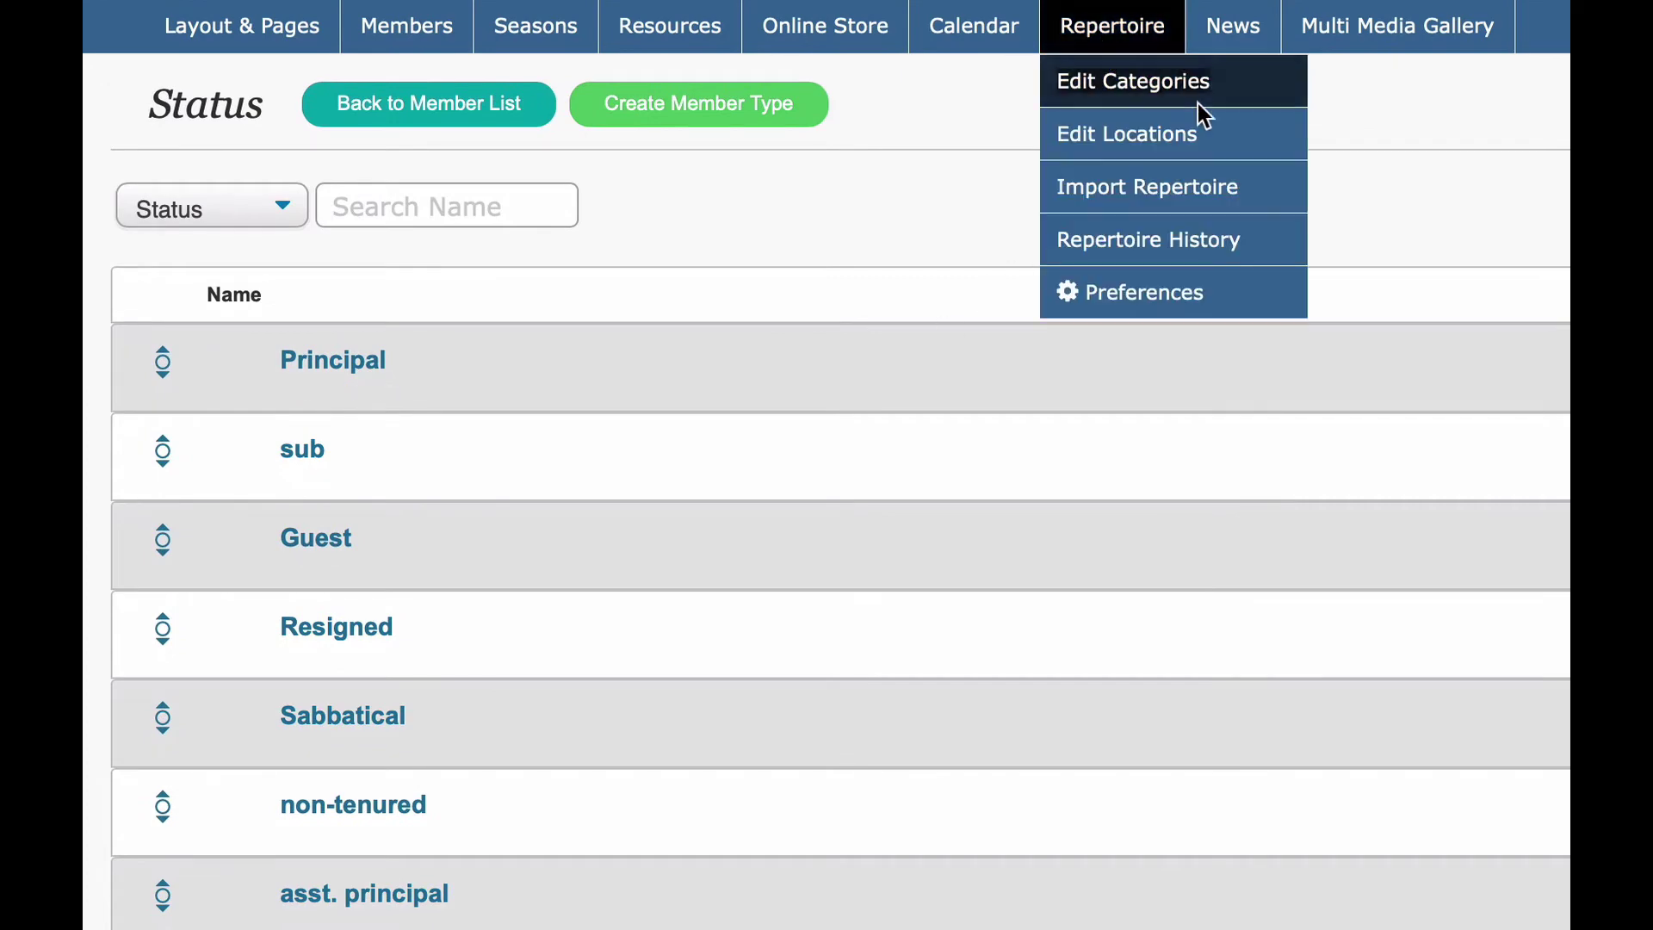
# Step: Filter the repertoire to composer BEETHOVEN, Ludwig van
pyautogui.click(1197, 107)
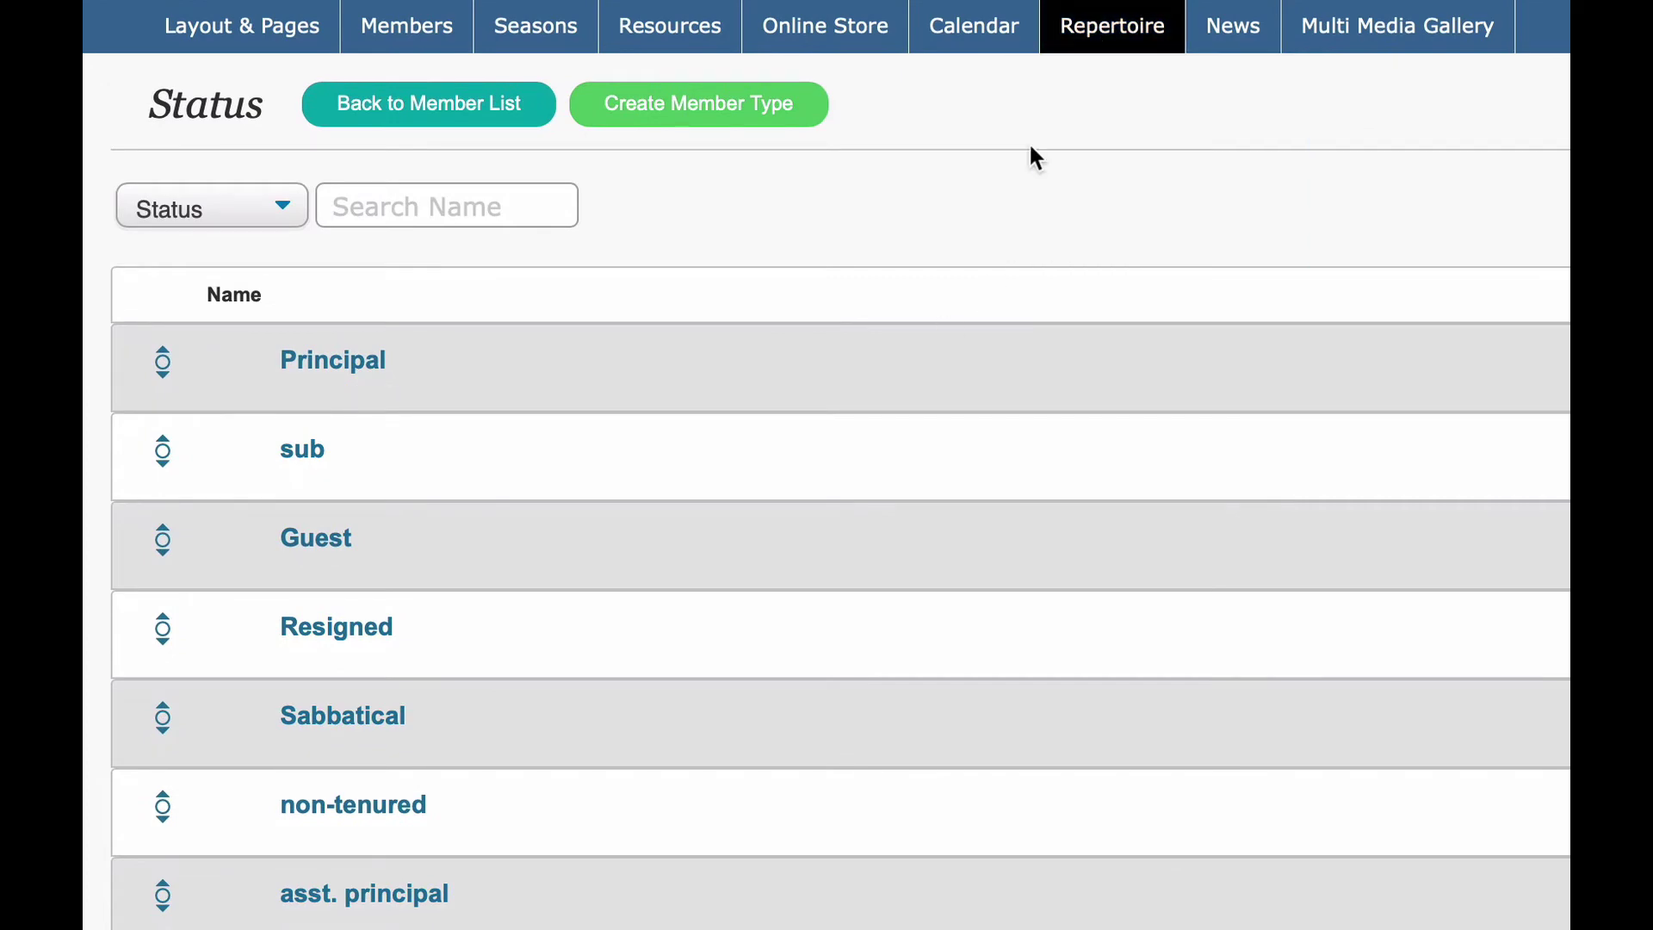
pyautogui.click(1092, 36)
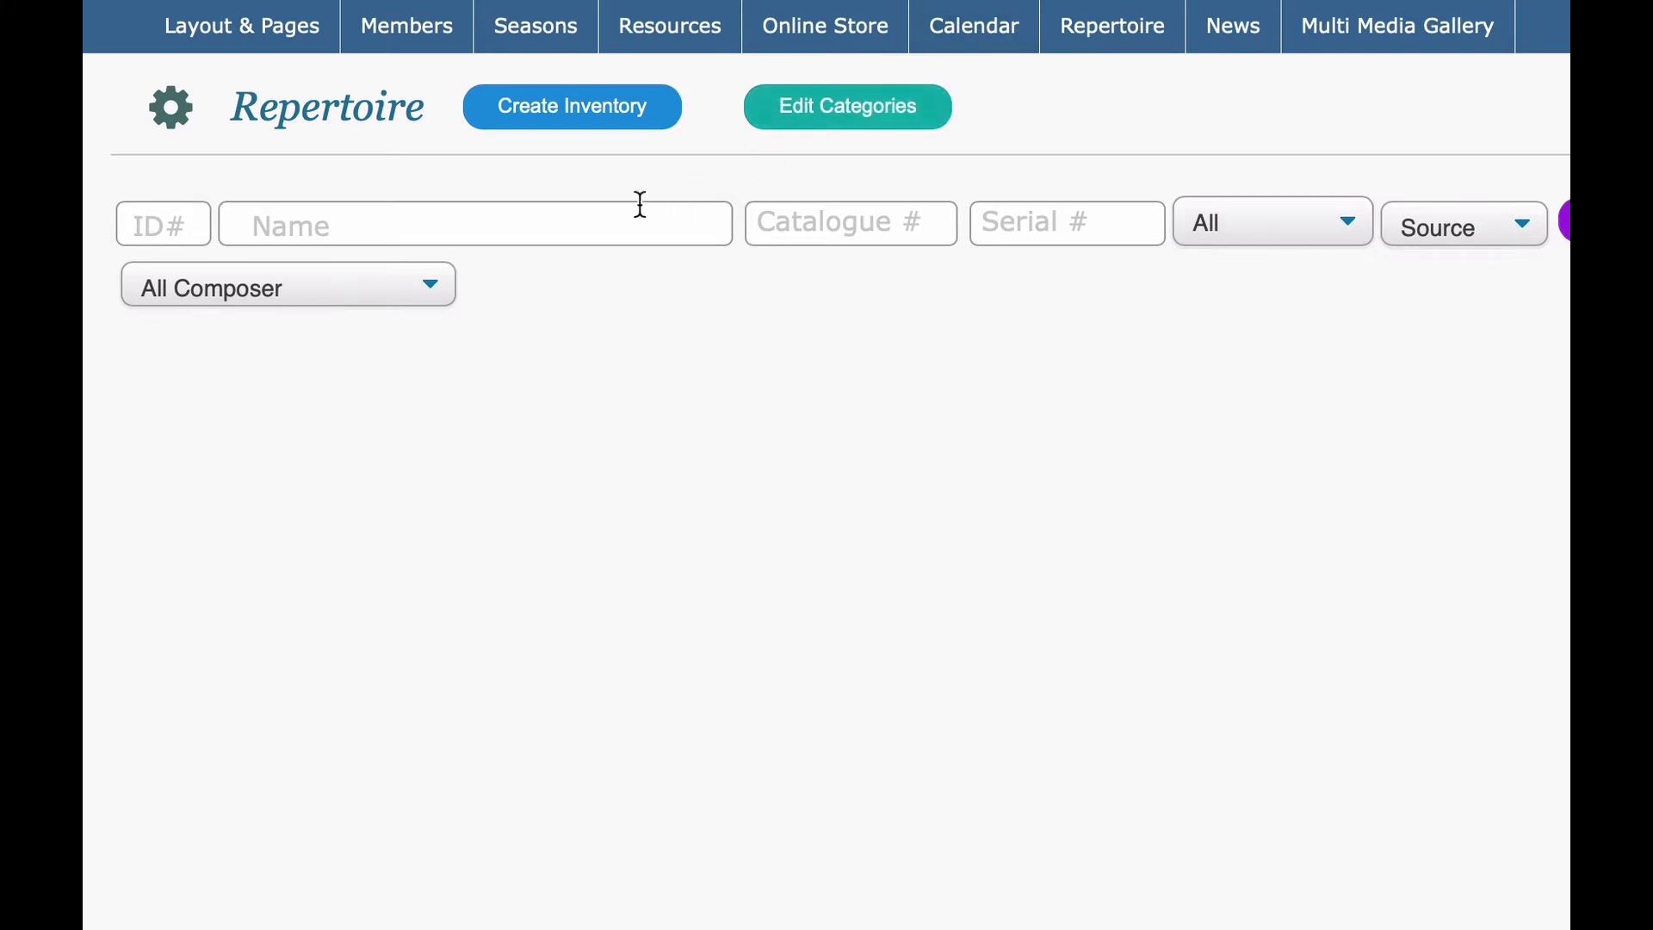
pyautogui.click(431, 284)
pyautogui.press('b')
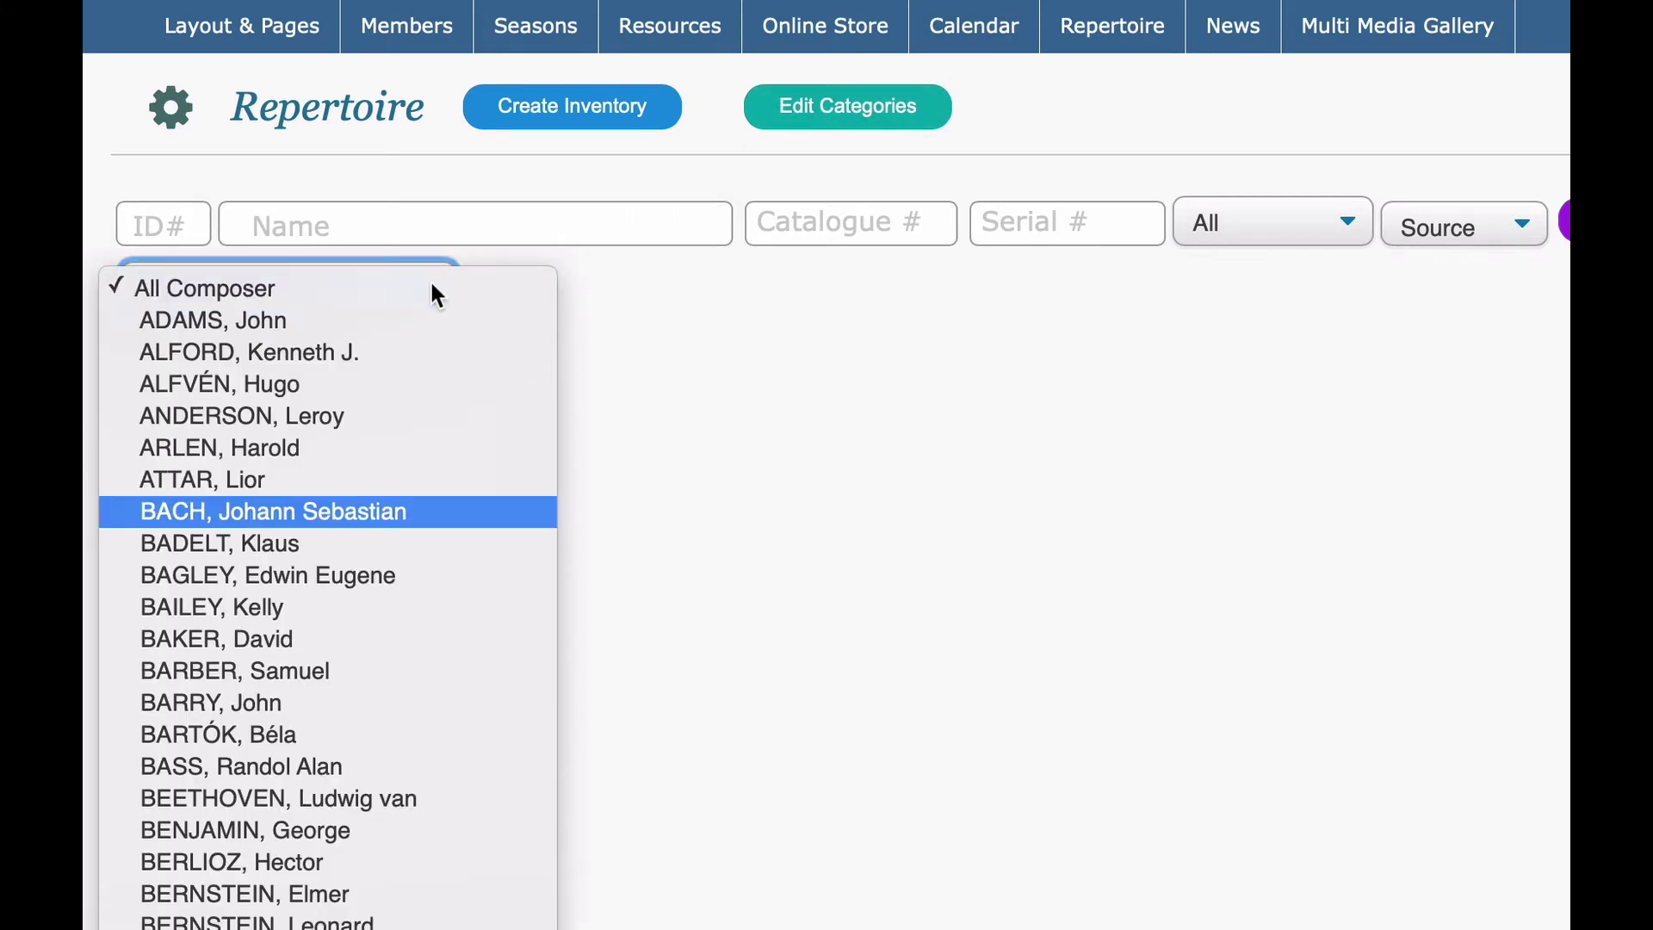
pyautogui.press('e')
pyautogui.press('Return')
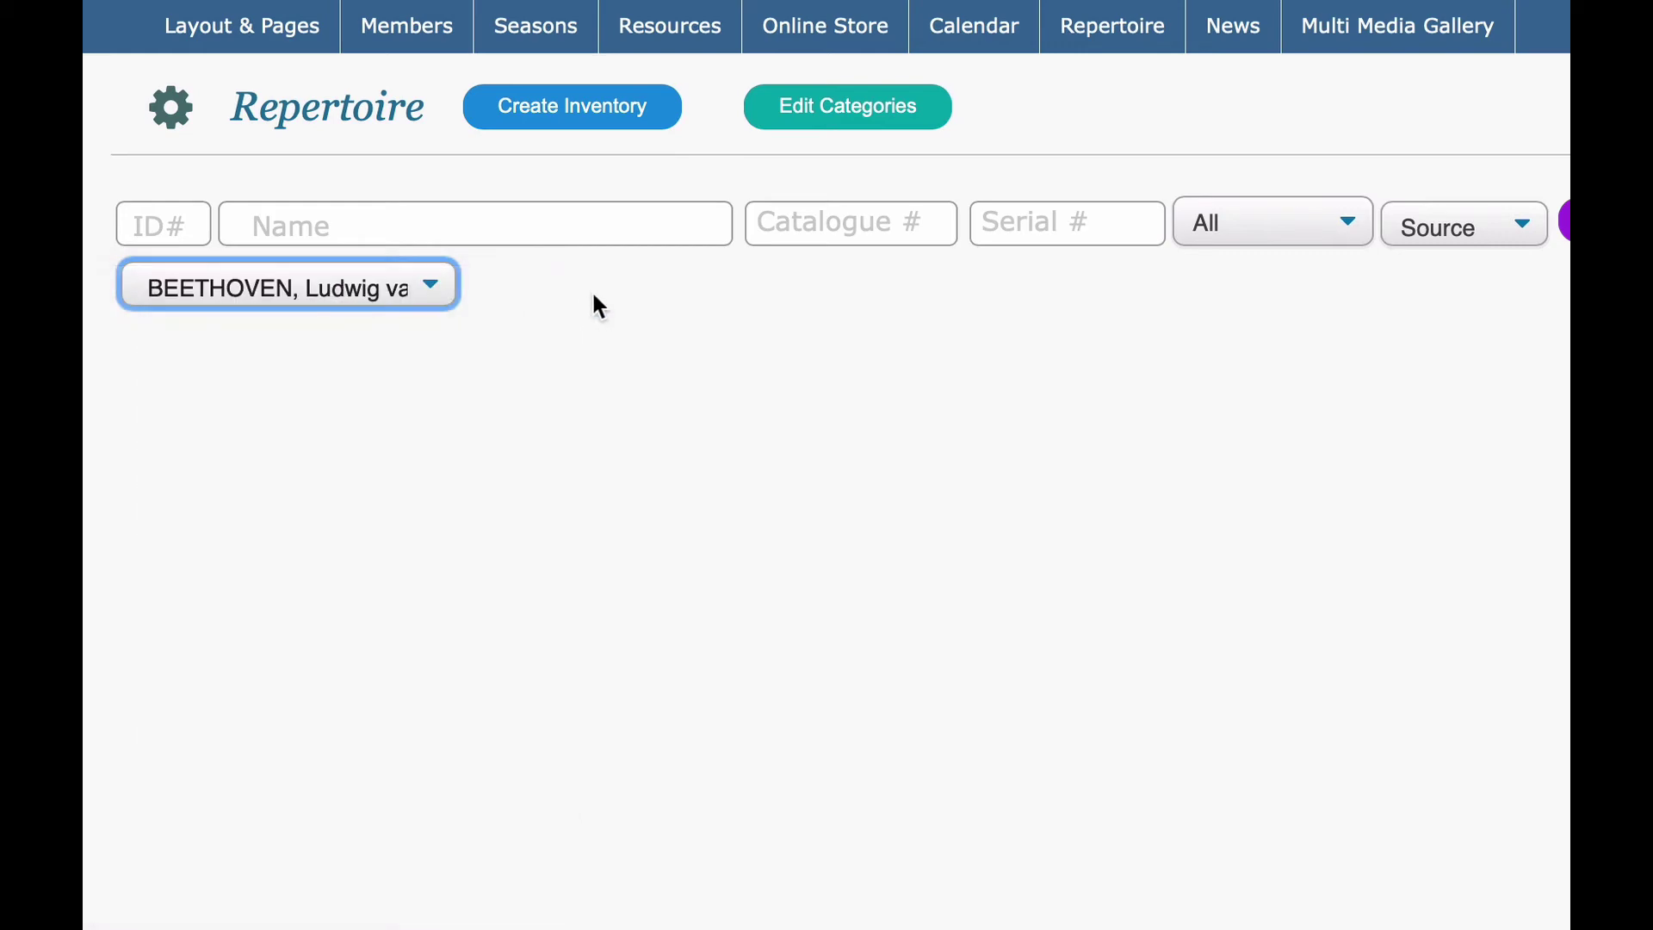
pyautogui.click(1565, 222)
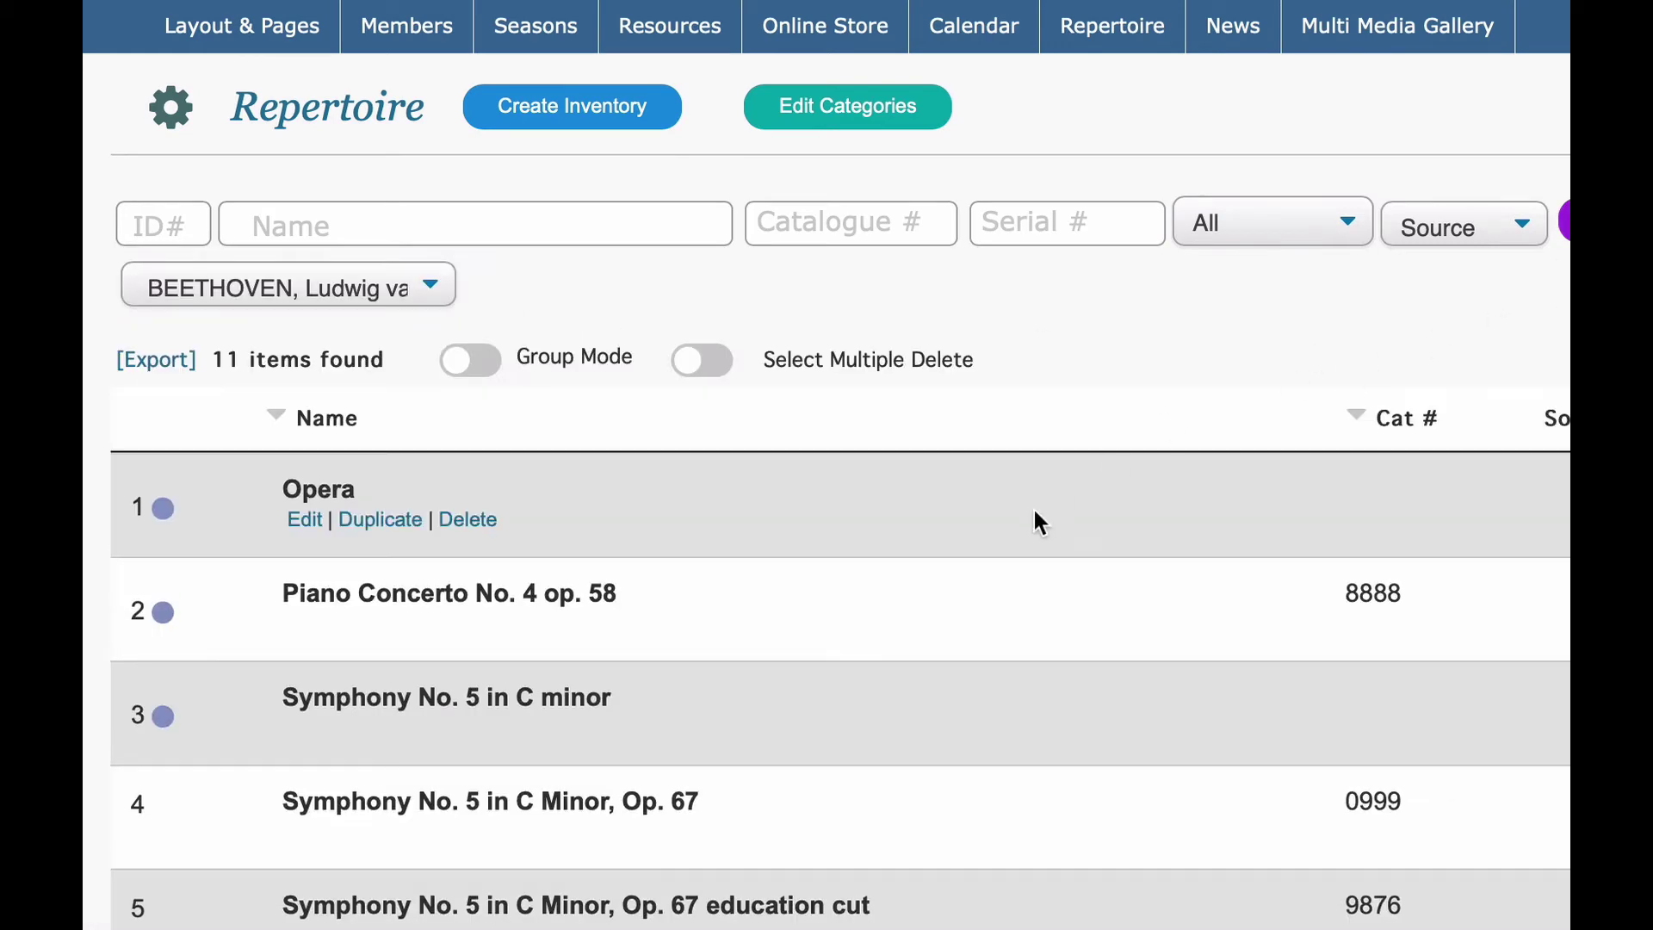
pyautogui.scroll(-8, 897, 725)
pyautogui.scroll(2, 897, 725)
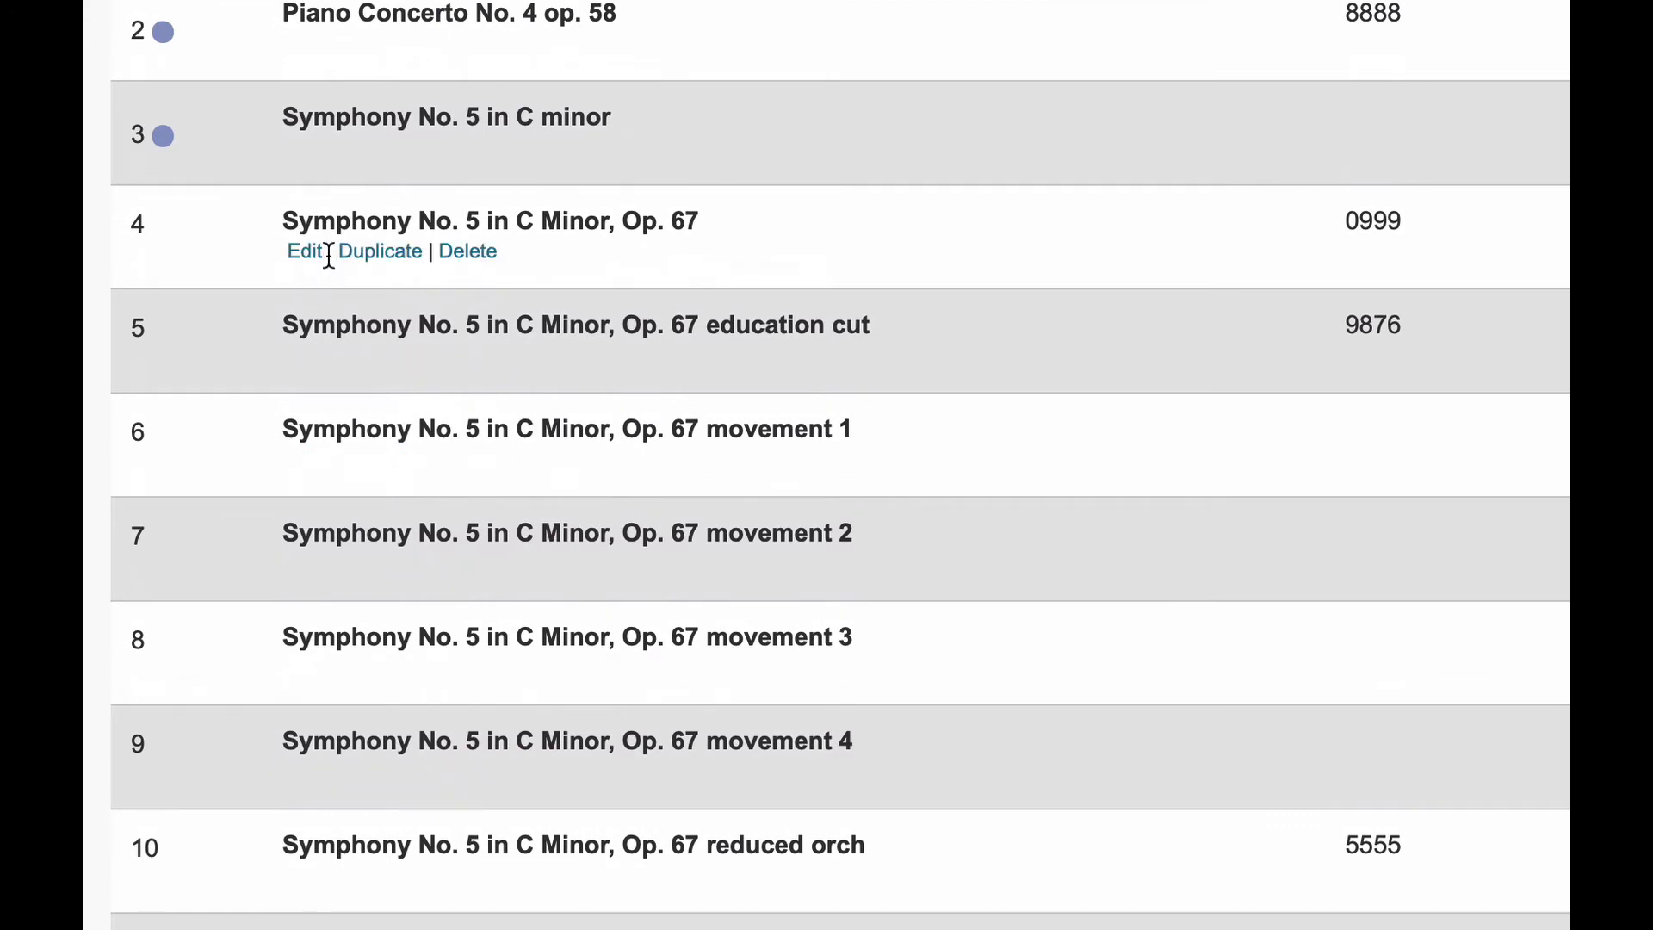
# Step: Open Symphony No. 5 in C Minor, Op. 67 to review its 36-player roster
pyautogui.click(306, 252)
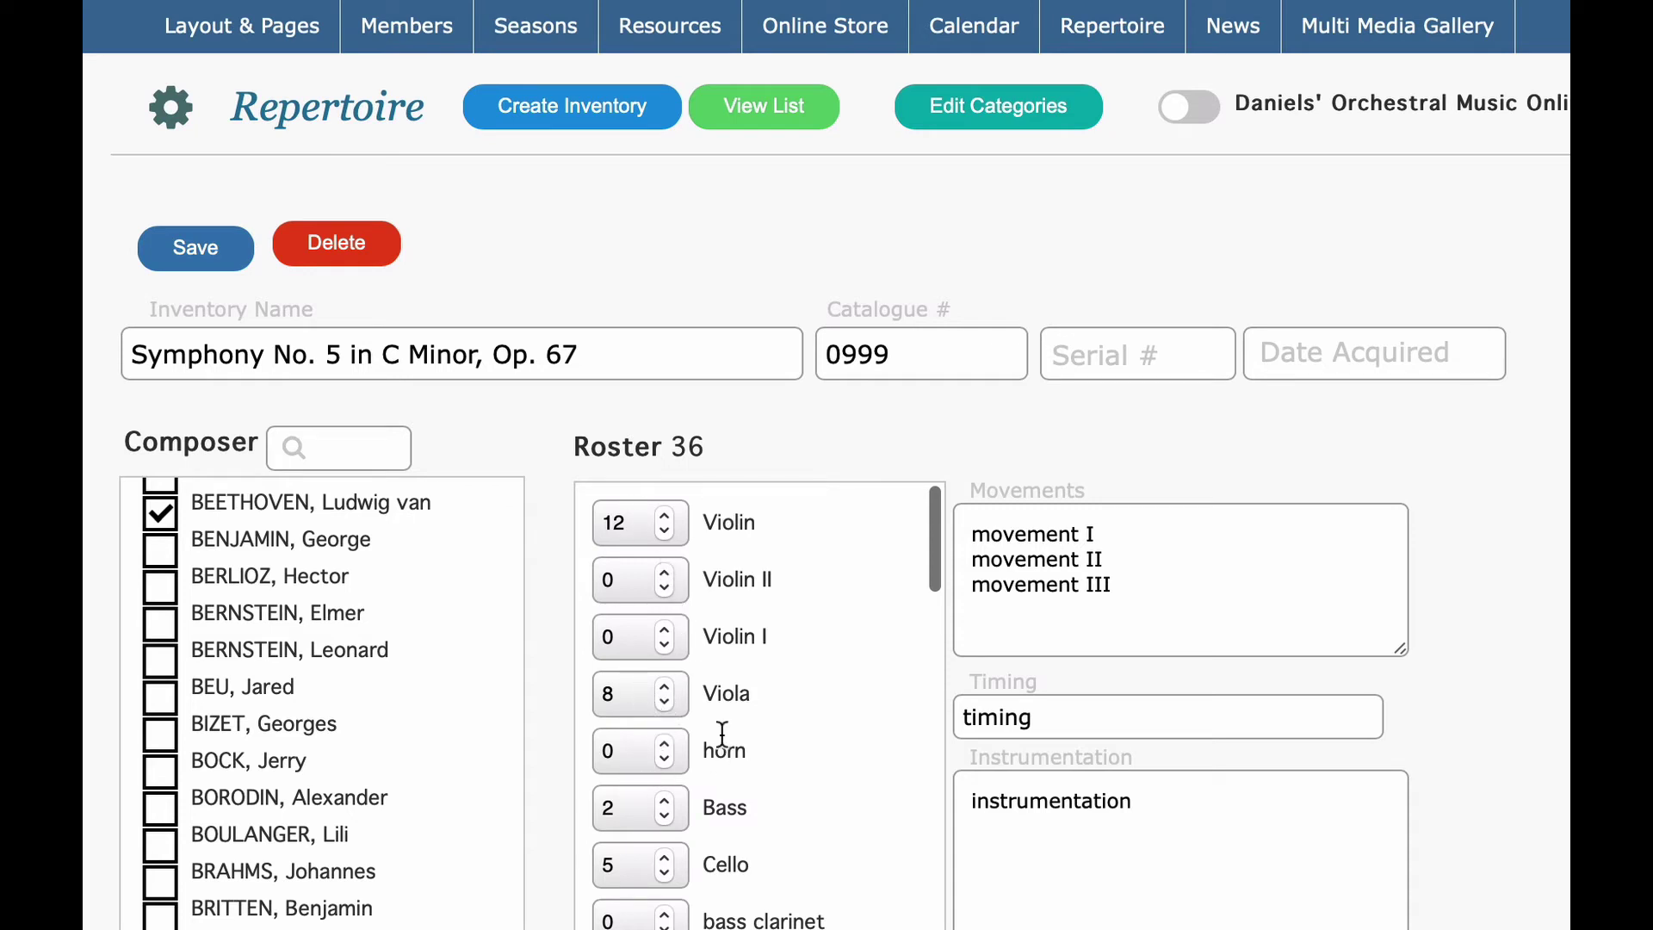
pyautogui.scroll(-3, 790, 618)
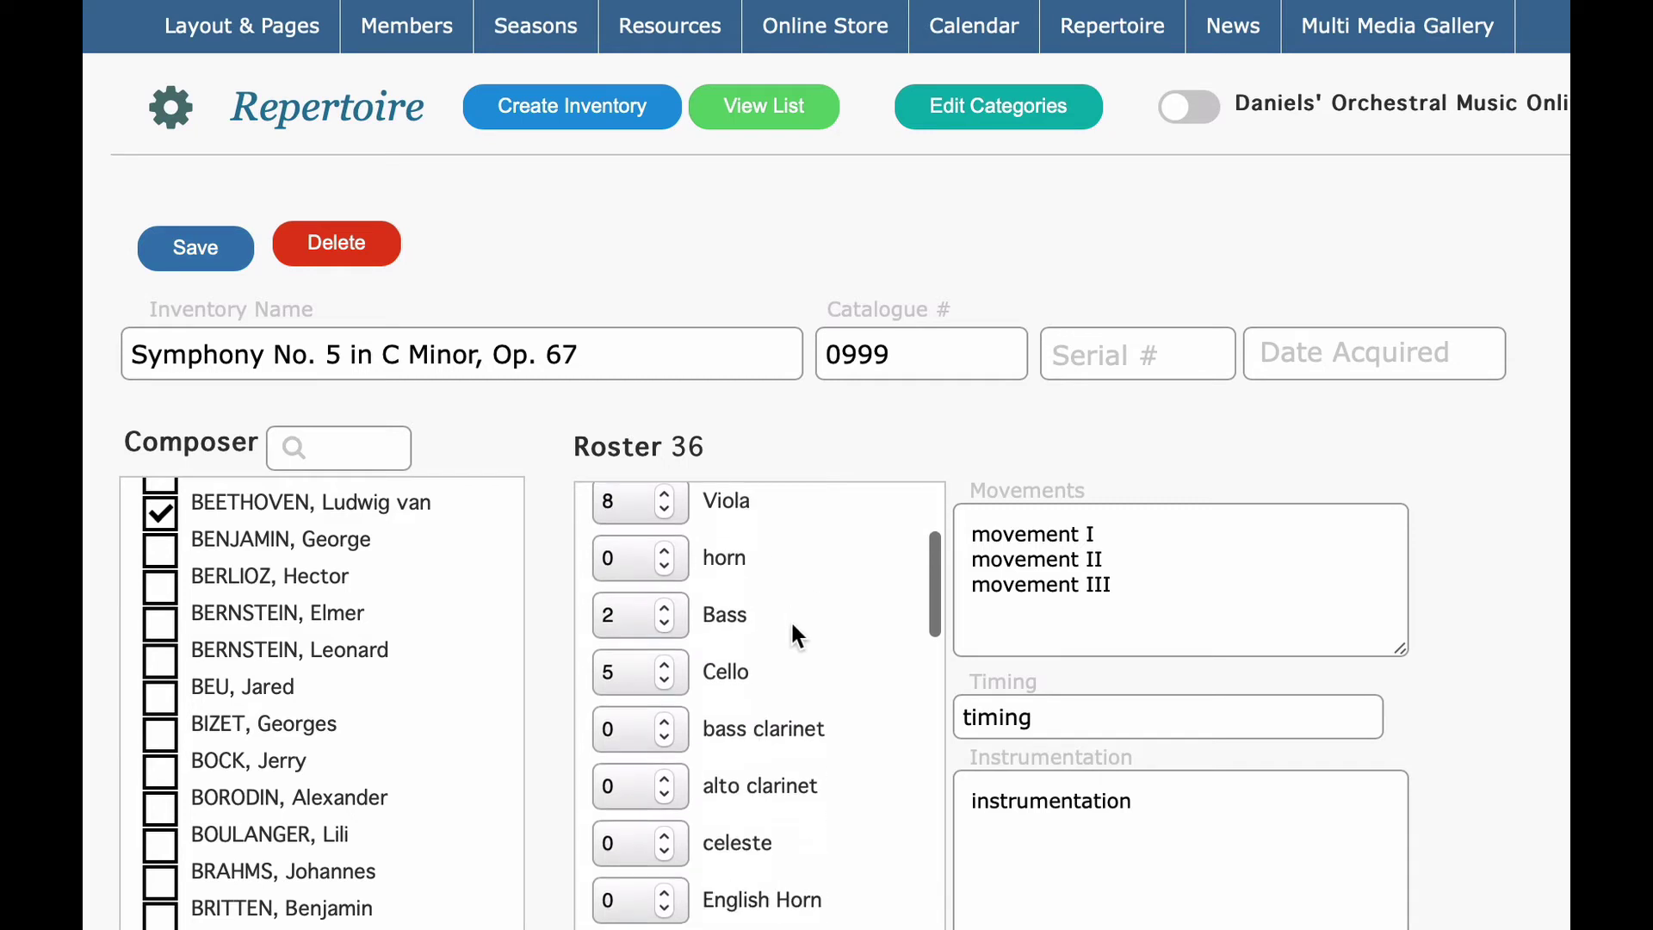
pyautogui.scroll(3, 790, 618)
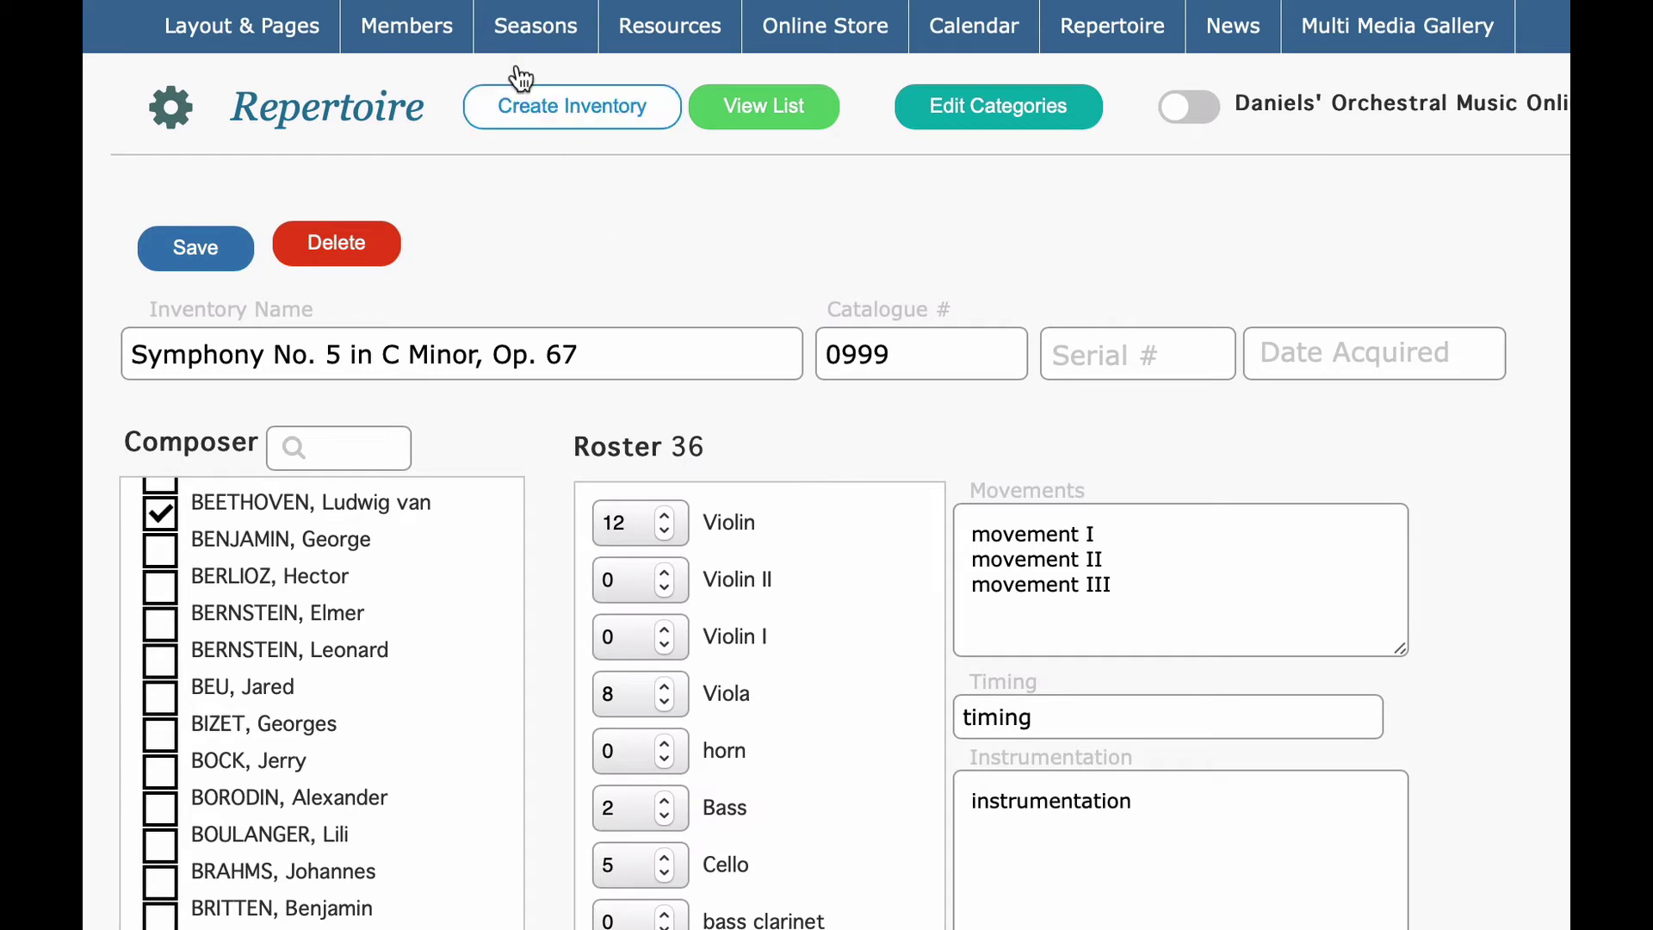
# Step: Open the October 13-14 - Copeland roster under Subscription Concerts 2020
pyautogui.click(527, 26)
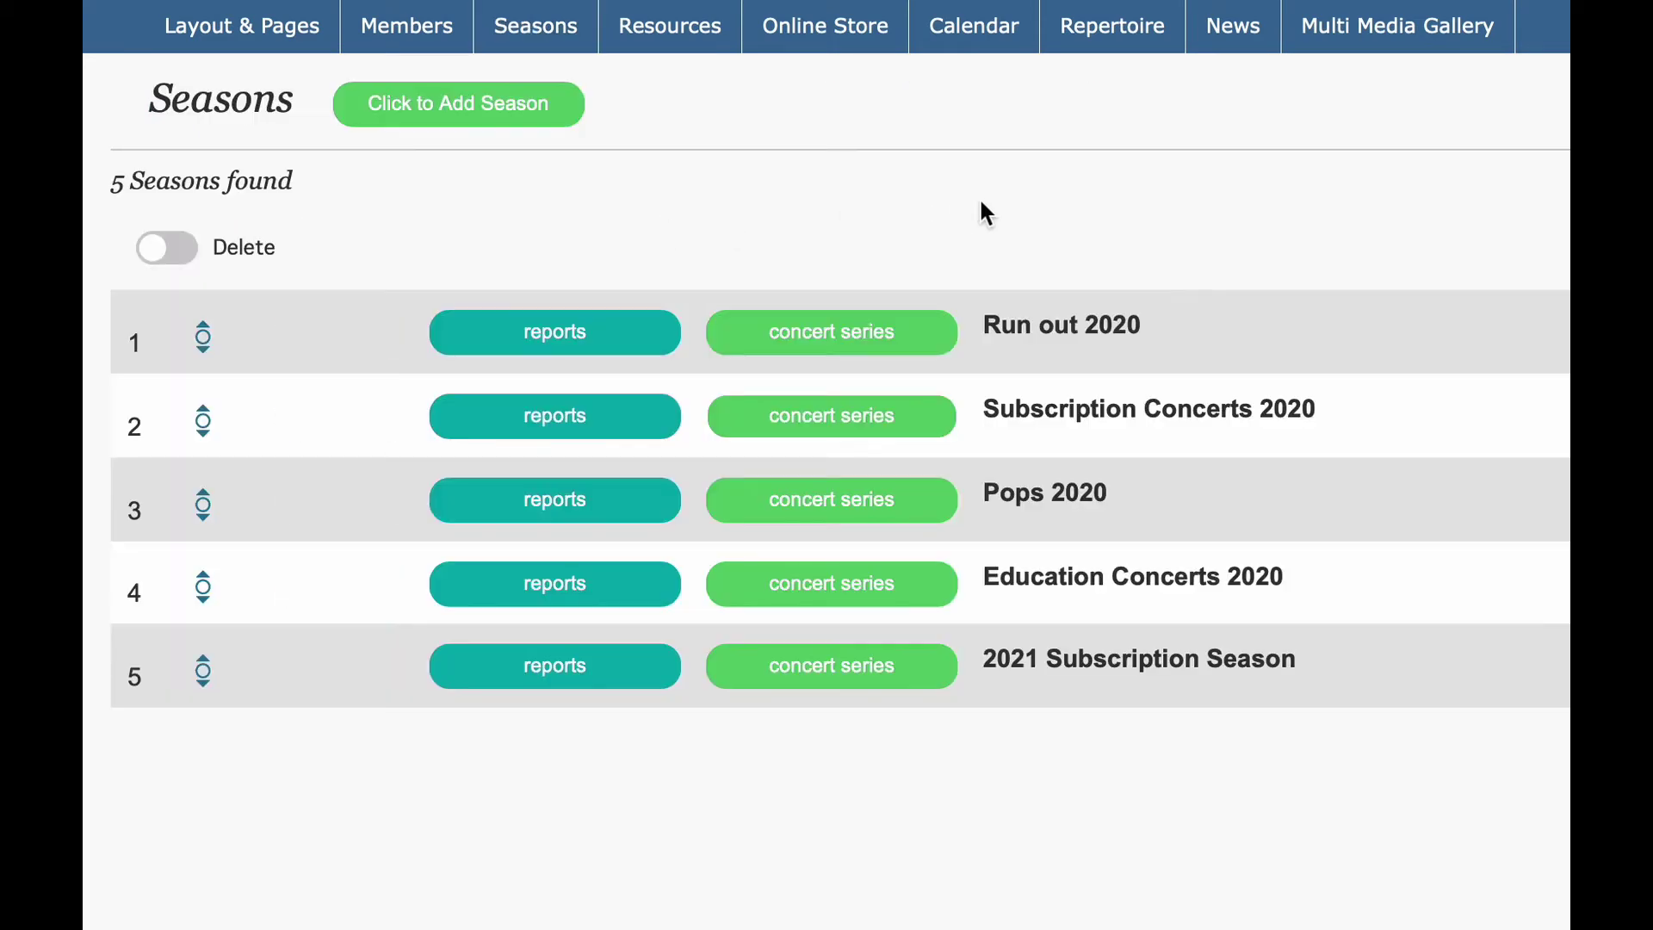
pyautogui.click(852, 429)
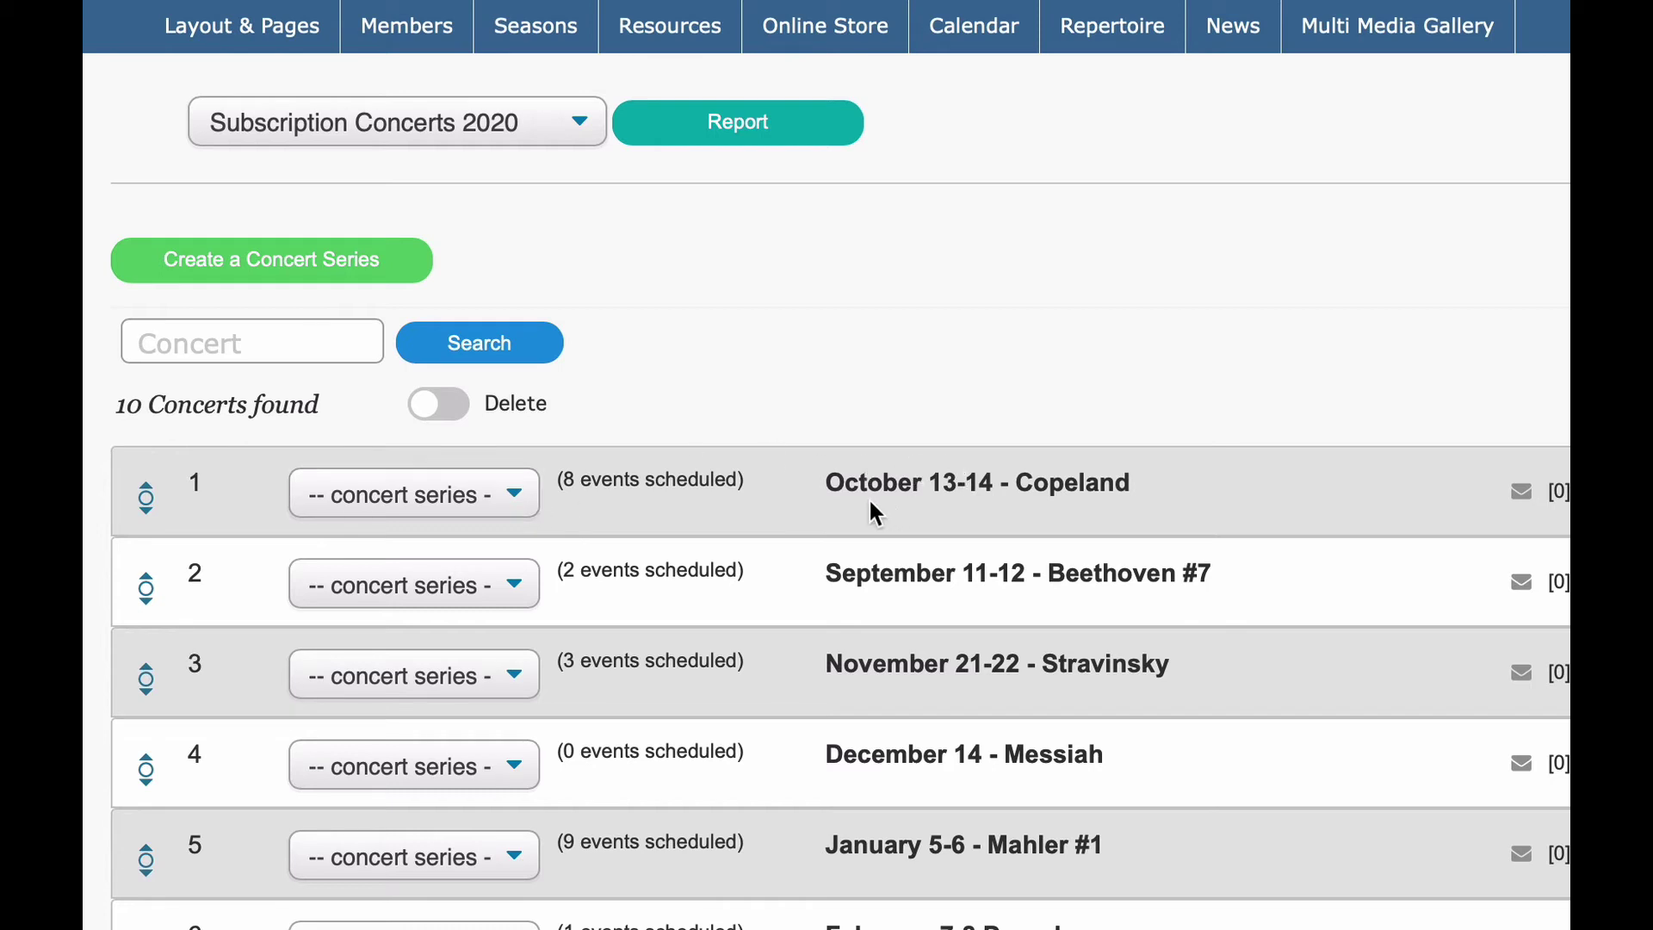
pyautogui.click(511, 483)
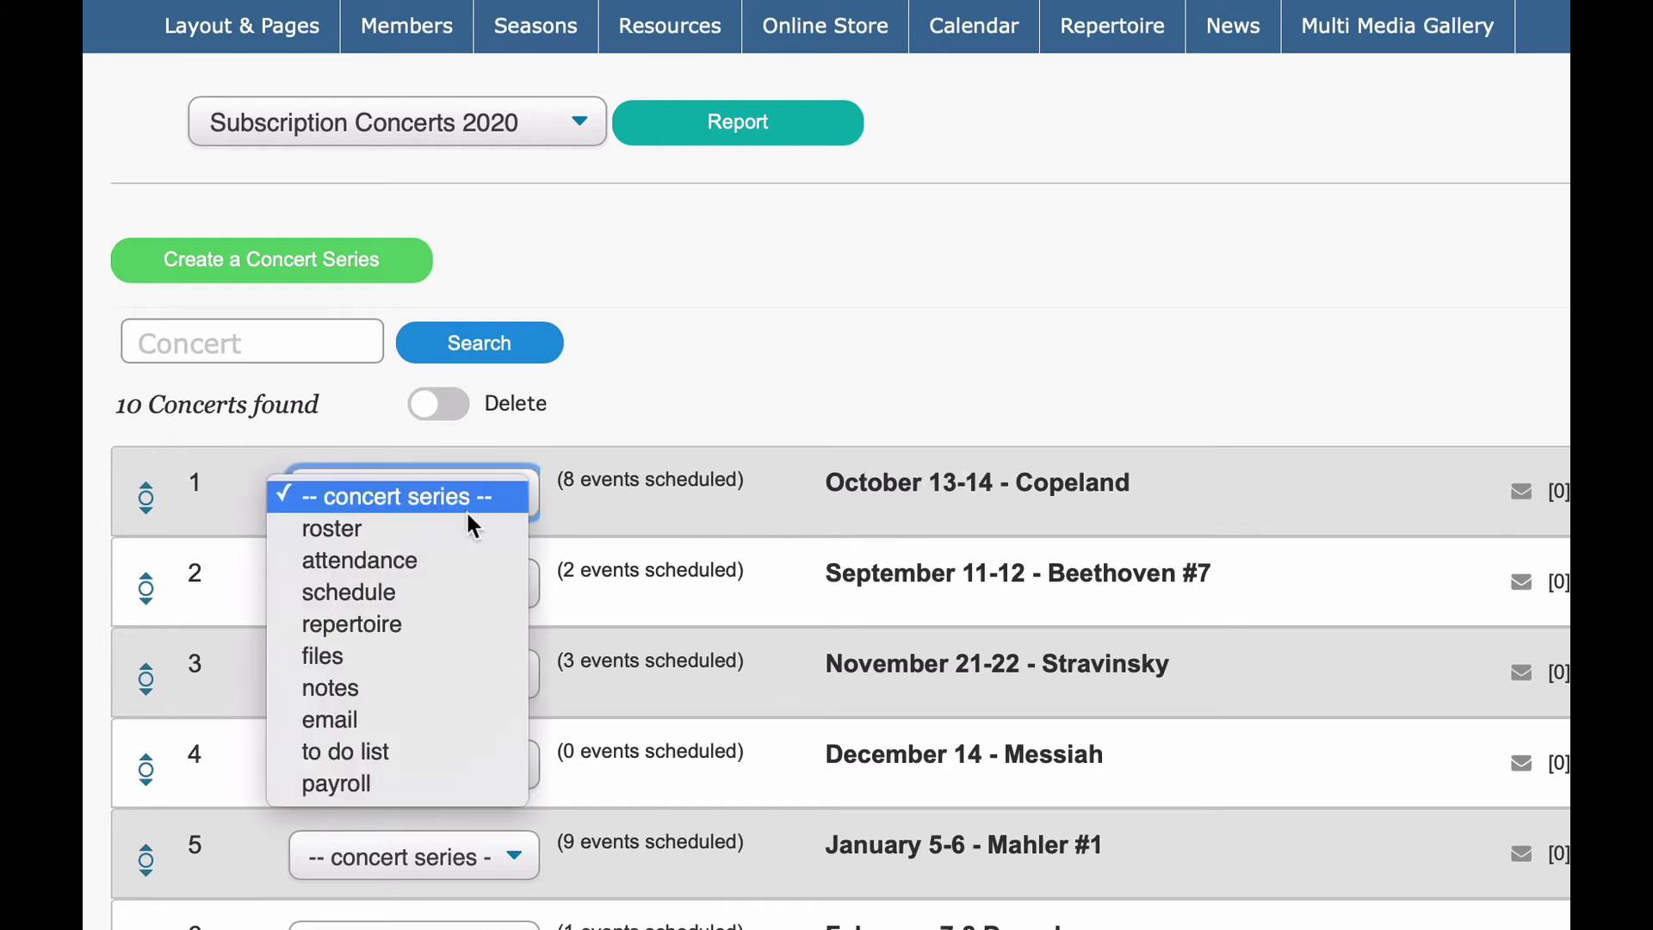
pyautogui.click(760, 331)
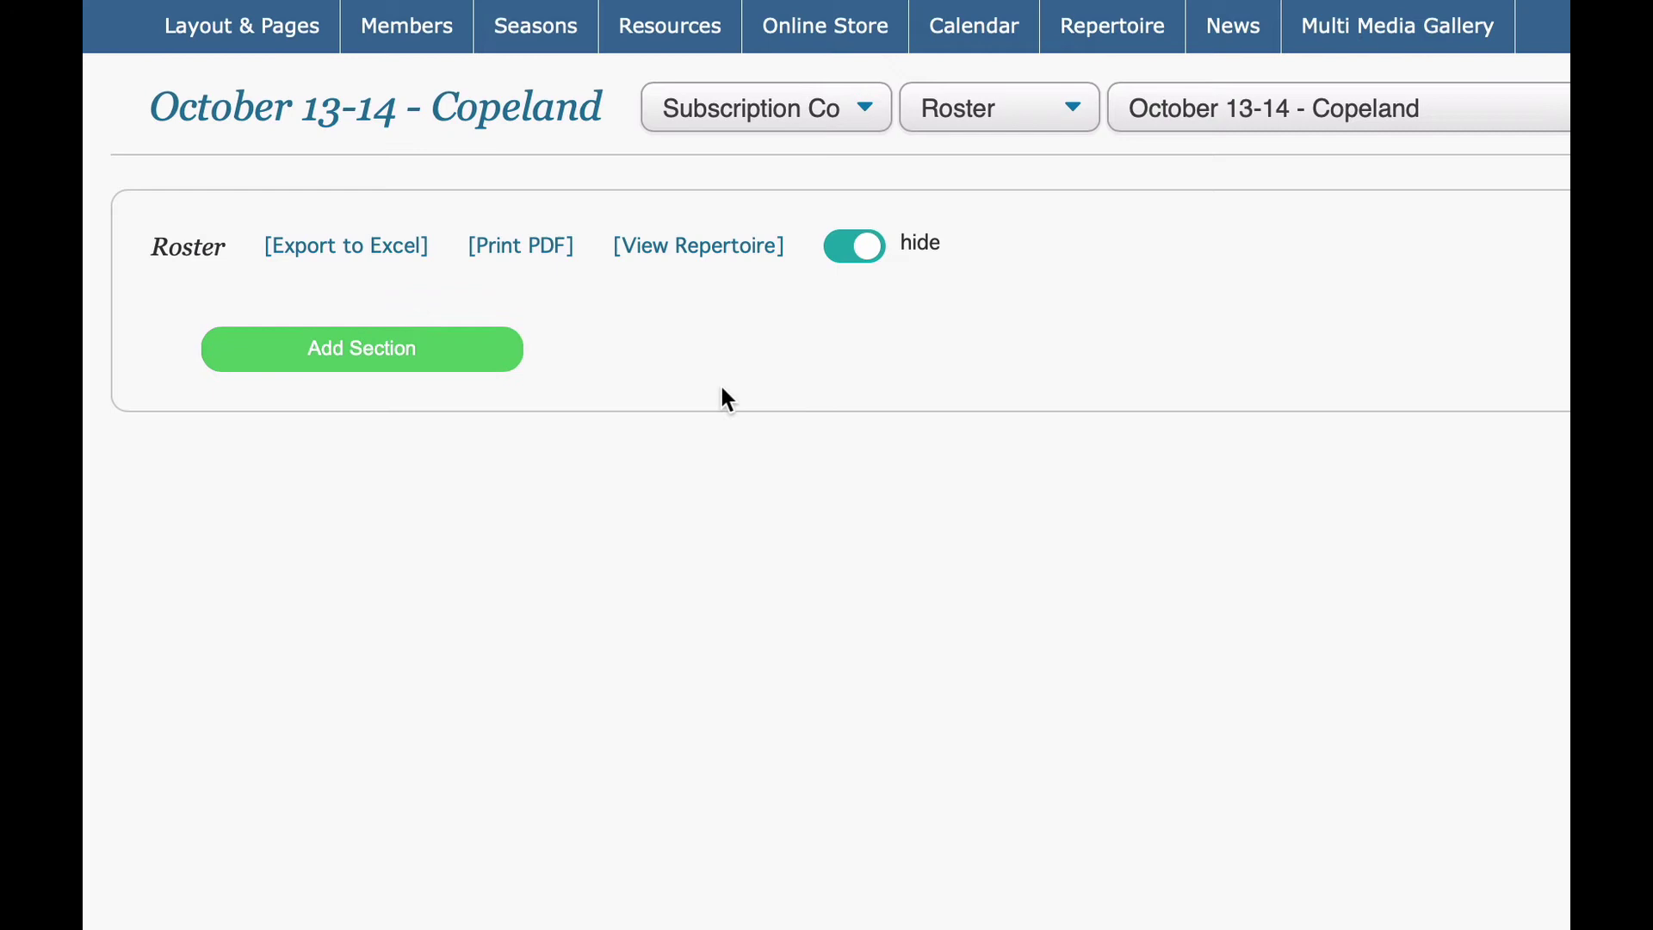
# Step: Check Violin, Viola and Cello sections with counts of 10, 8 and 3
pyautogui.click(416, 361)
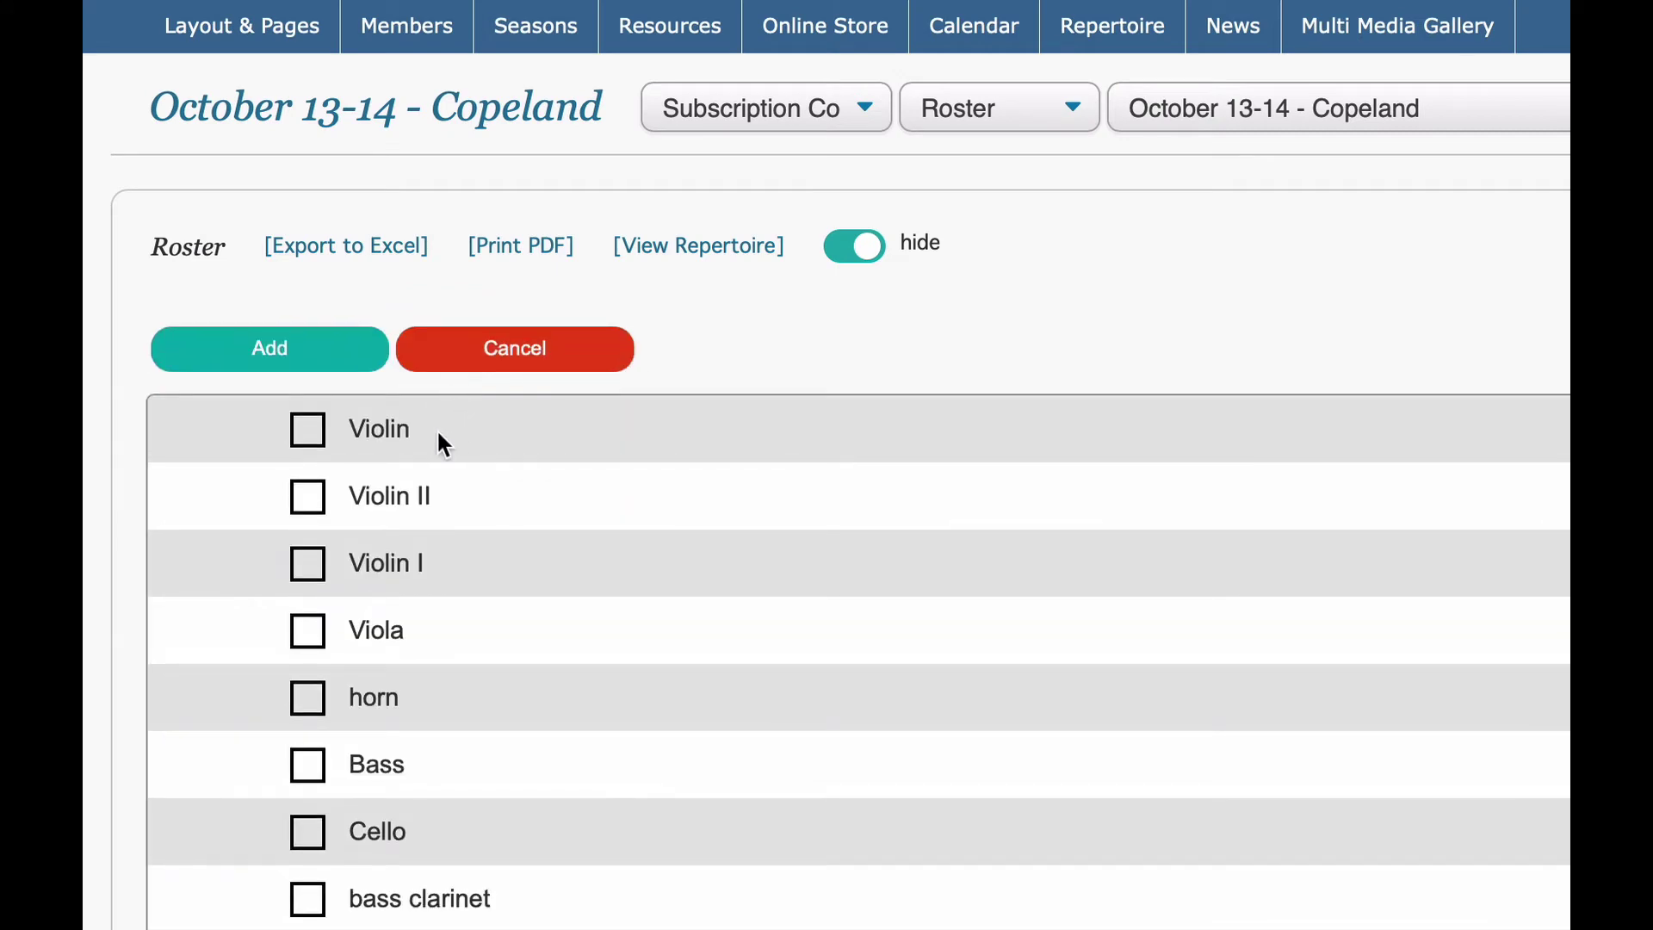
pyautogui.click(310, 431)
pyautogui.click(232, 429)
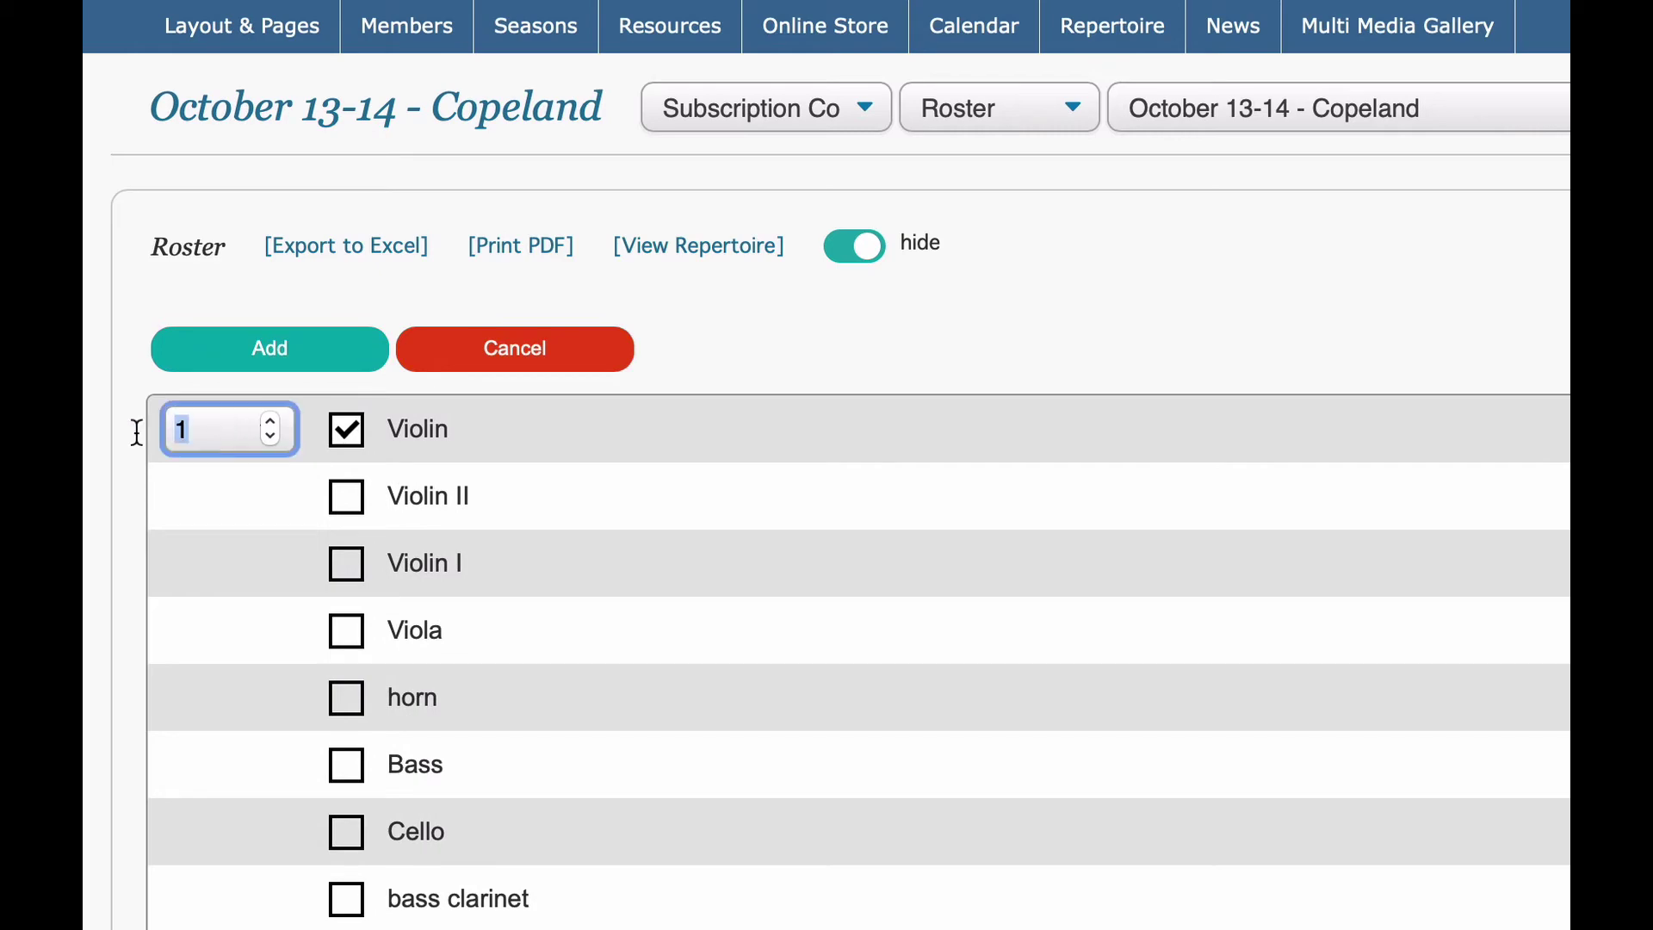
pyautogui.write('0')
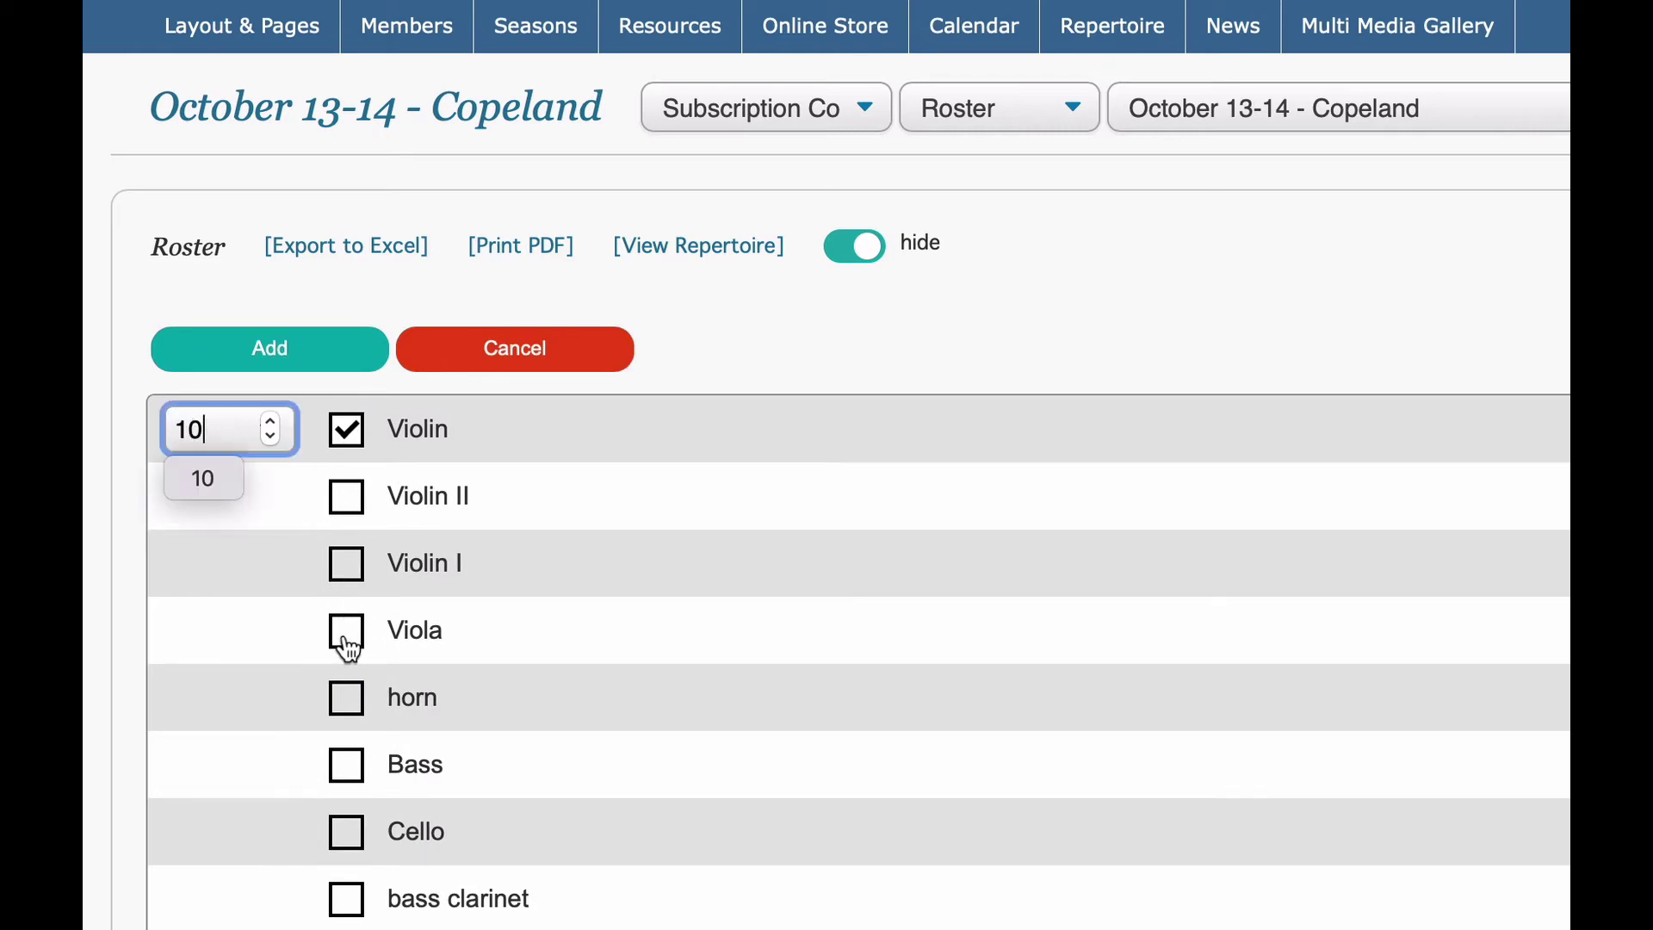
pyautogui.click(345, 632)
pyautogui.moveTo(247, 616); pyautogui.dragTo(137, 635)
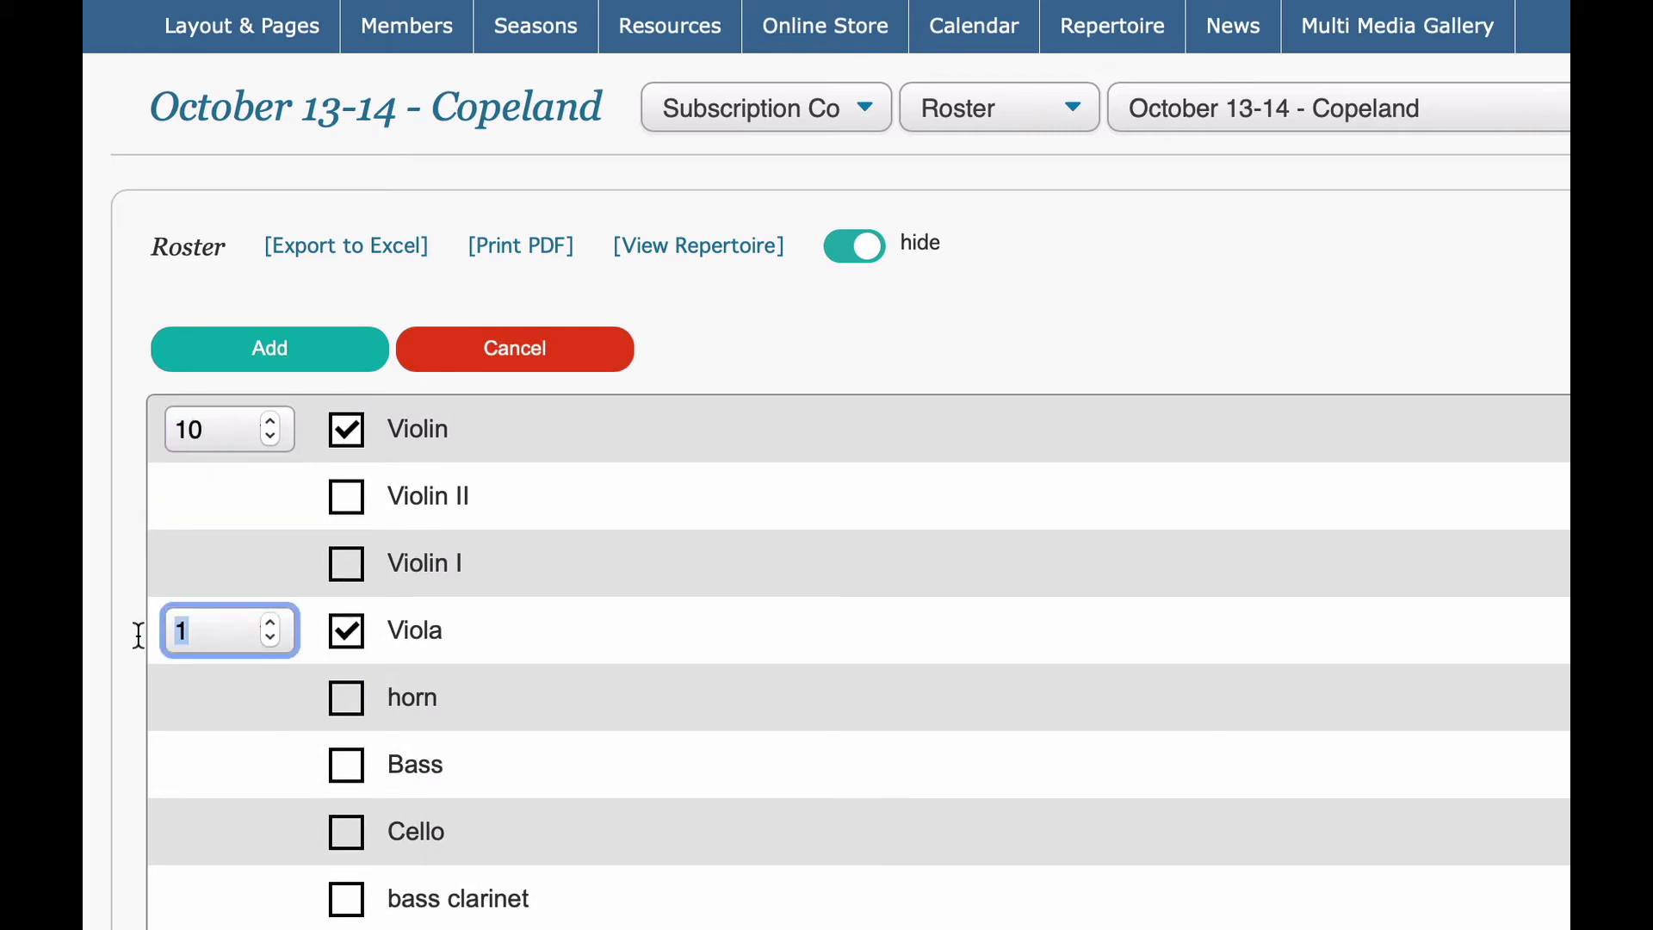
pyautogui.write('8')
pyautogui.click(345, 831)
pyautogui.click(184, 834)
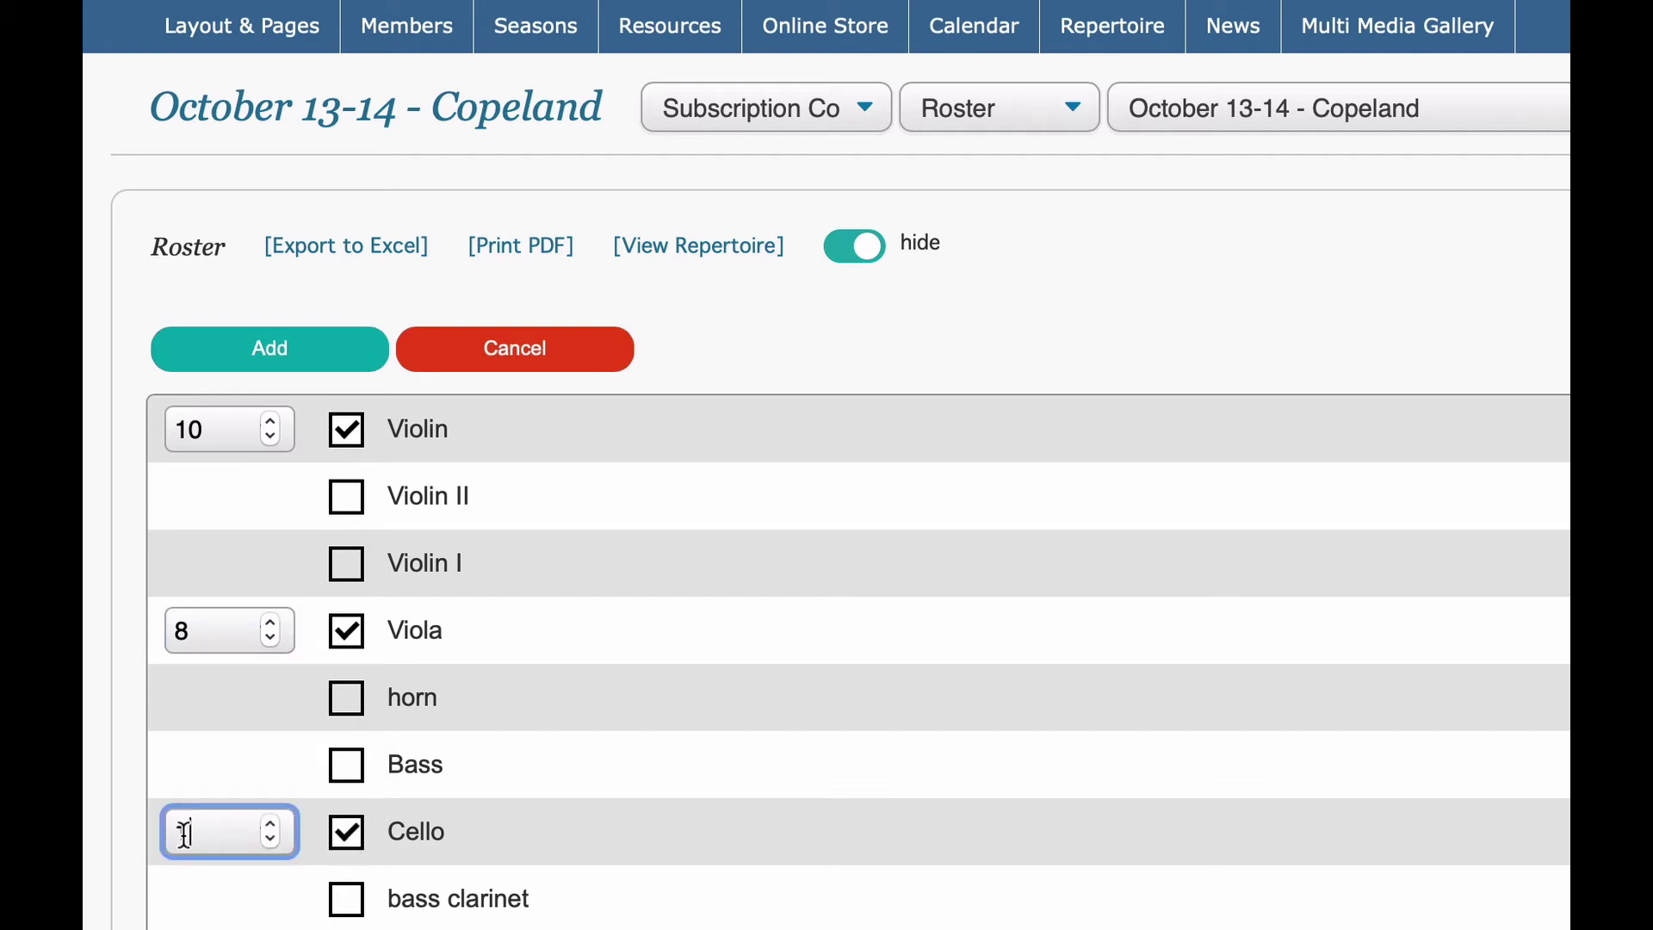
pyautogui.moveTo(184, 834); pyautogui.dragTo(130, 835)
pyautogui.write('3')
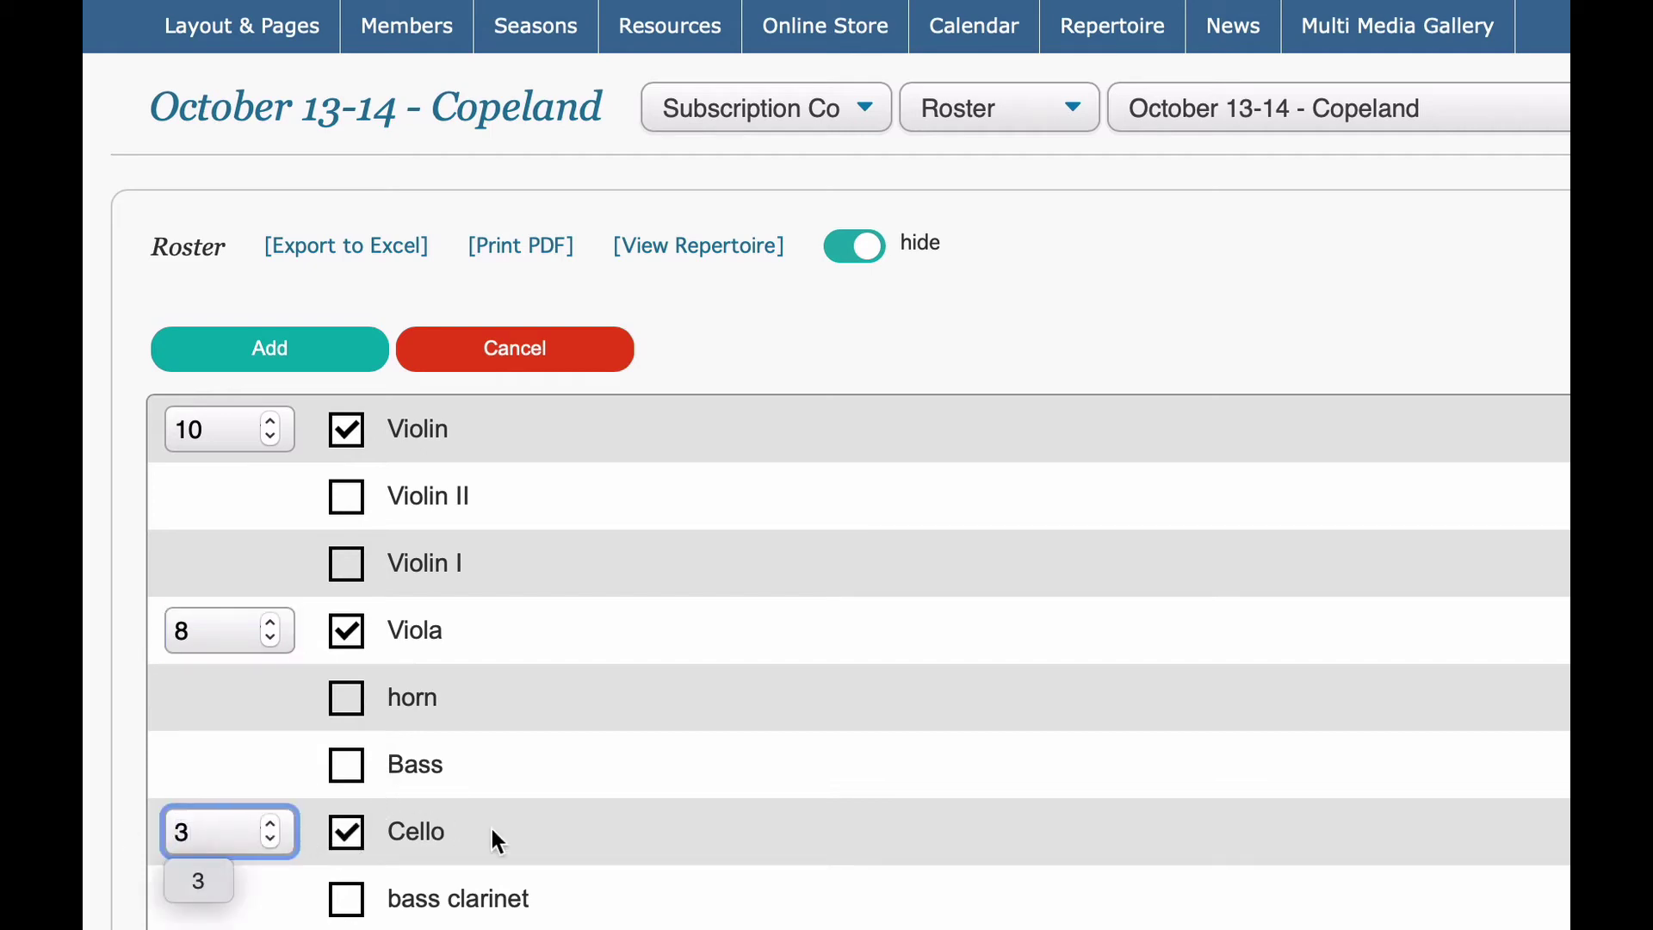
pyautogui.scroll(-6, 565, 788)
pyautogui.scroll(6, 566, 789)
# Step: Create the checked Violin, Viola and Cello sections on the Copeland roster
pyautogui.click(307, 354)
pyautogui.scroll(-2, 794, 580)
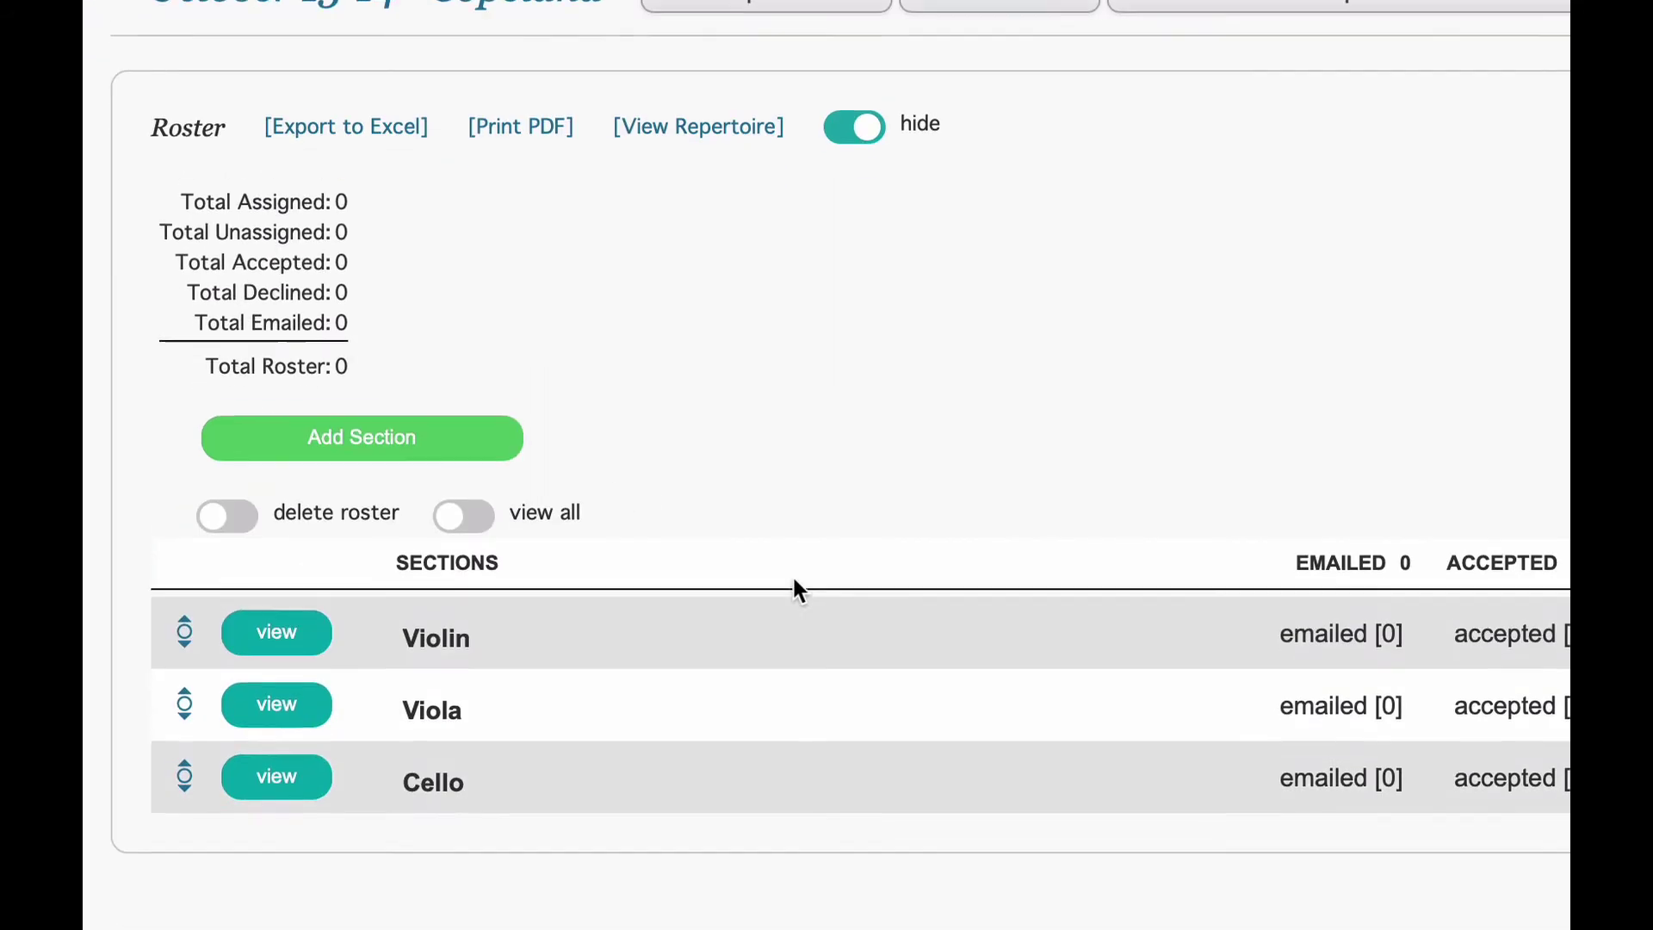
pyautogui.scroll(2, 794, 580)
pyautogui.scroll(-2, 794, 579)
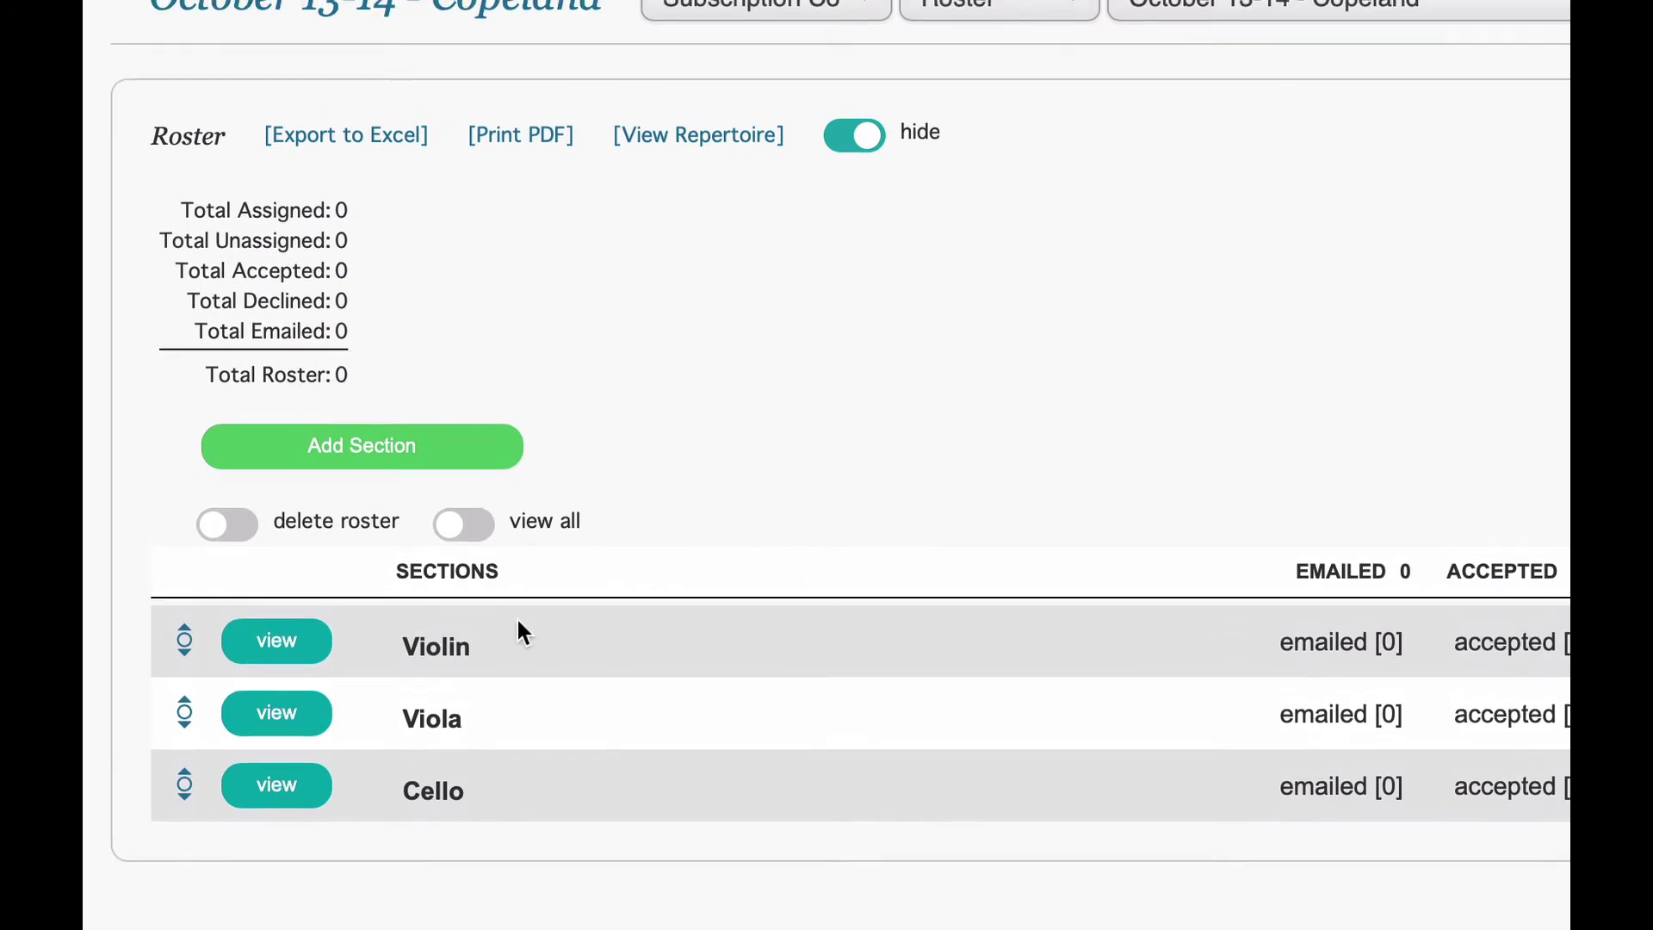
# Step: Open the Violin section for editing, showing its 10 Empty Chair seats
pyautogui.click(297, 652)
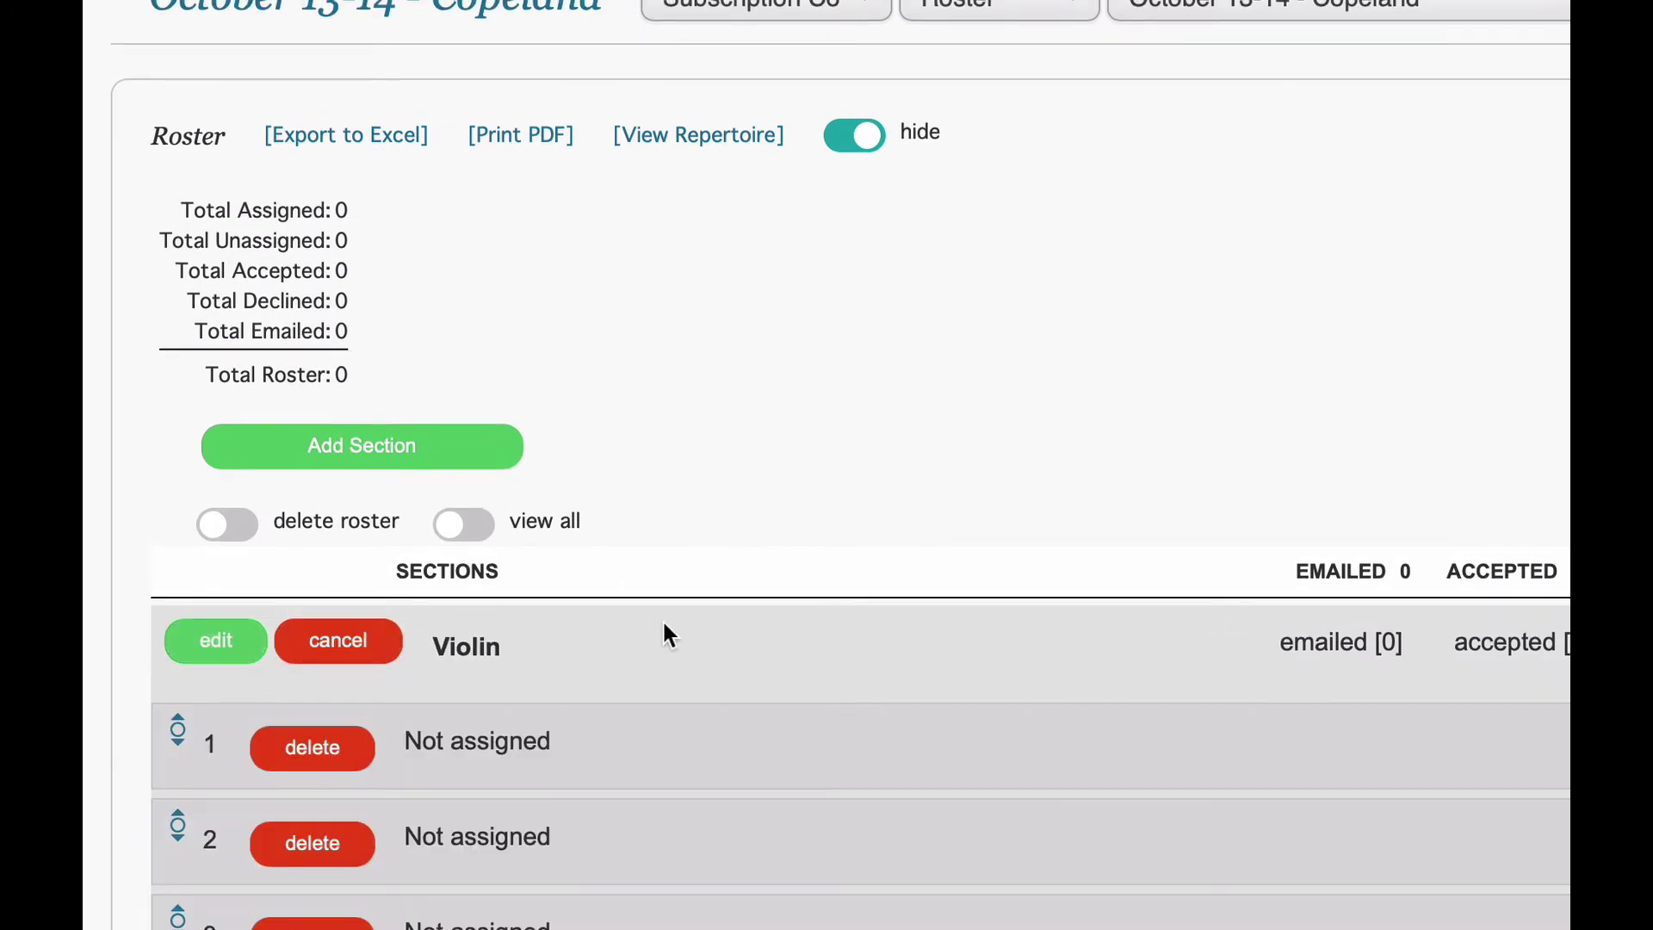
pyautogui.scroll(-4, 706, 685)
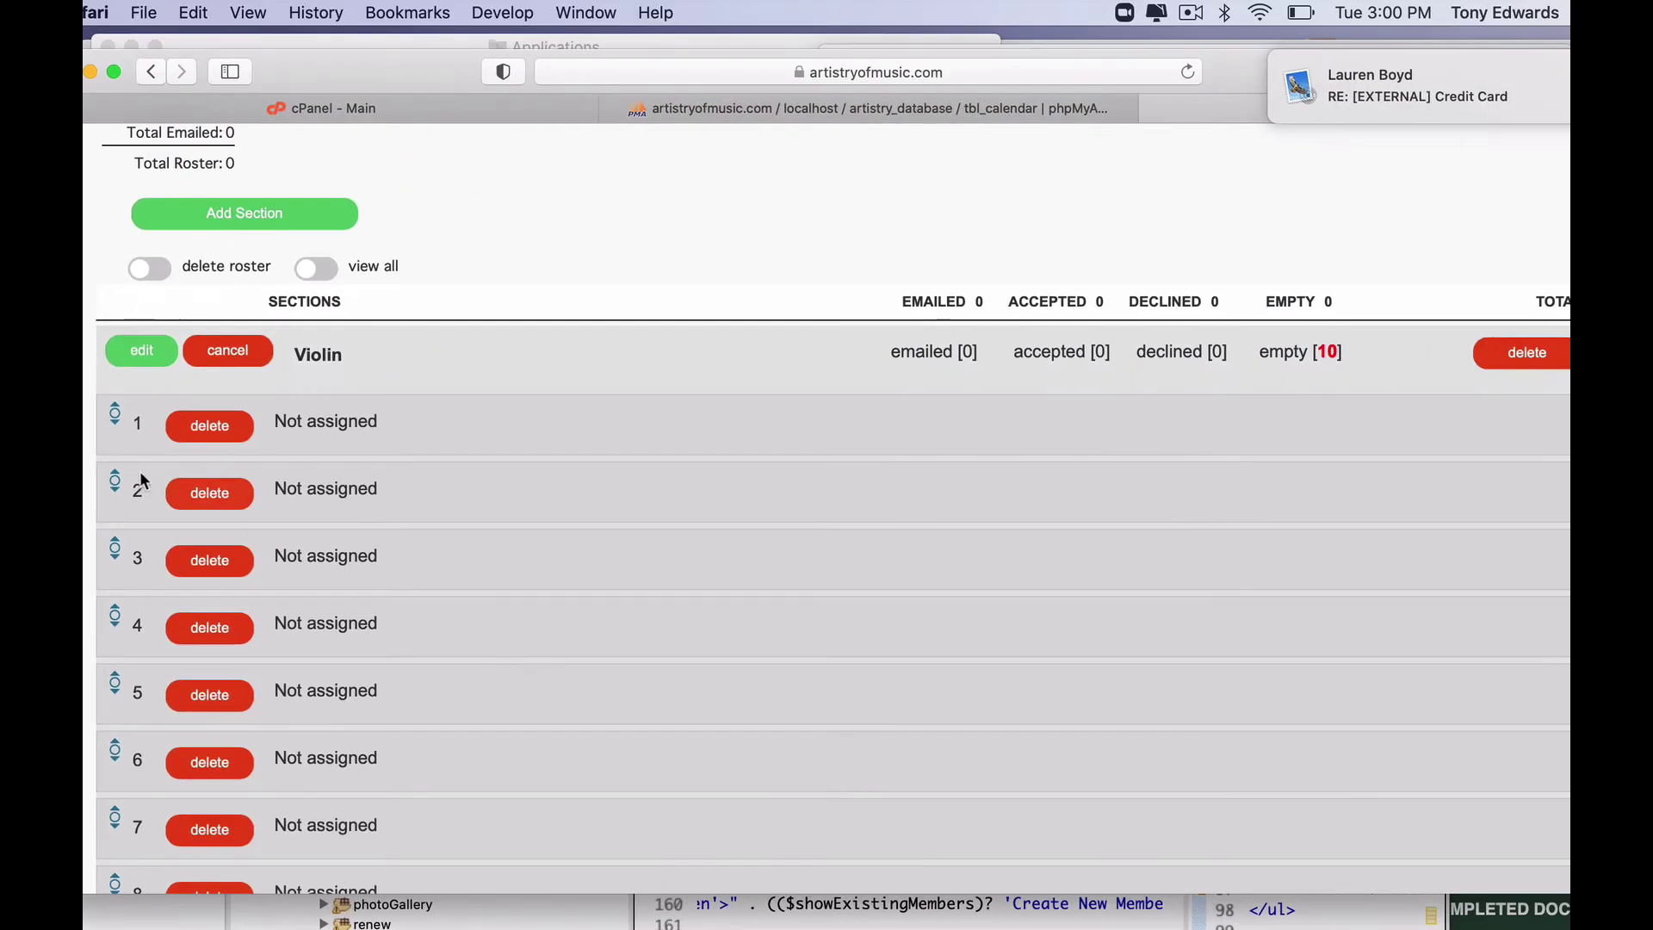
pyautogui.scroll(-3, 143, 570)
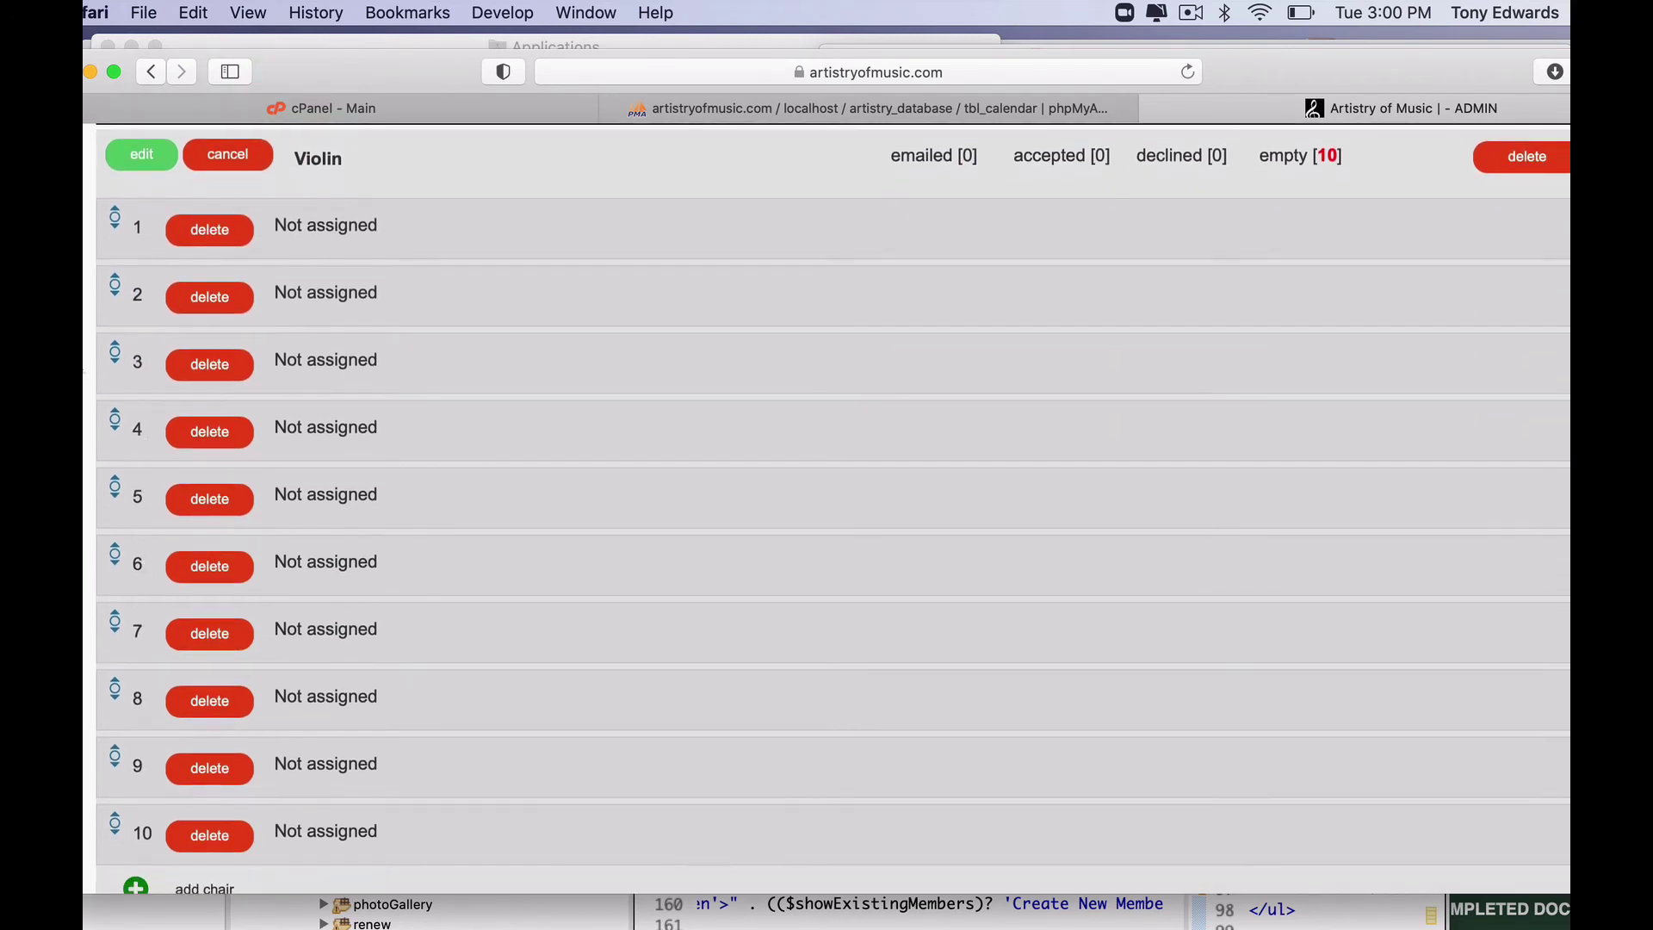
pyautogui.scroll(2, 433, 287)
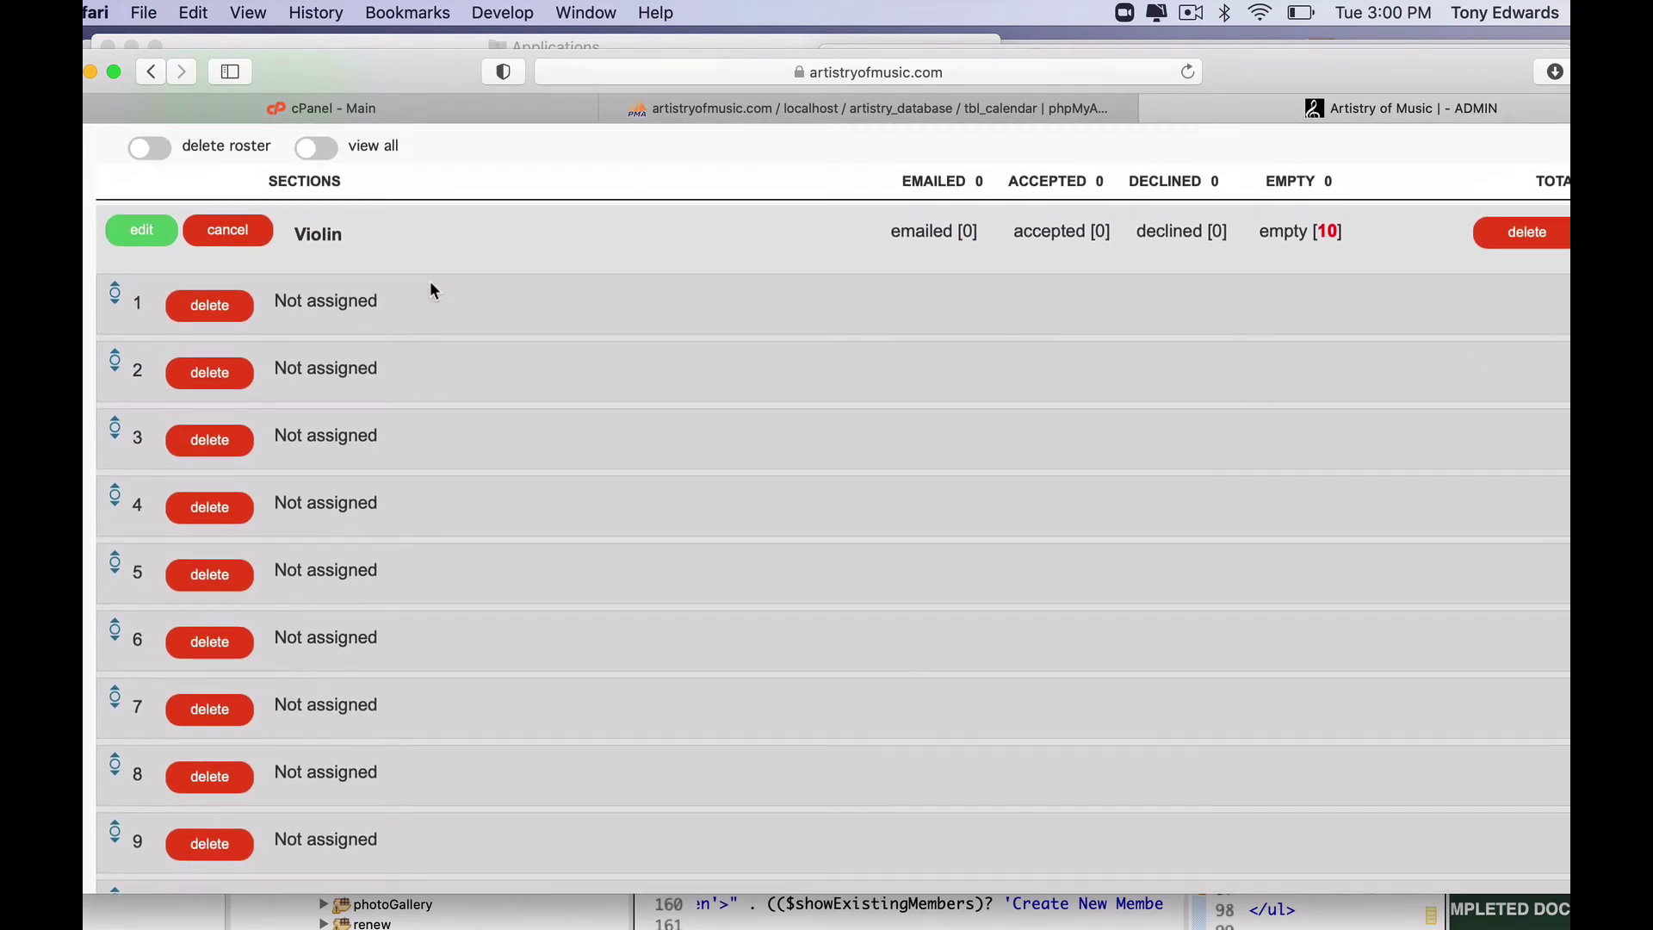
pyautogui.click(142, 237)
pyautogui.scroll(-2, 413, 329)
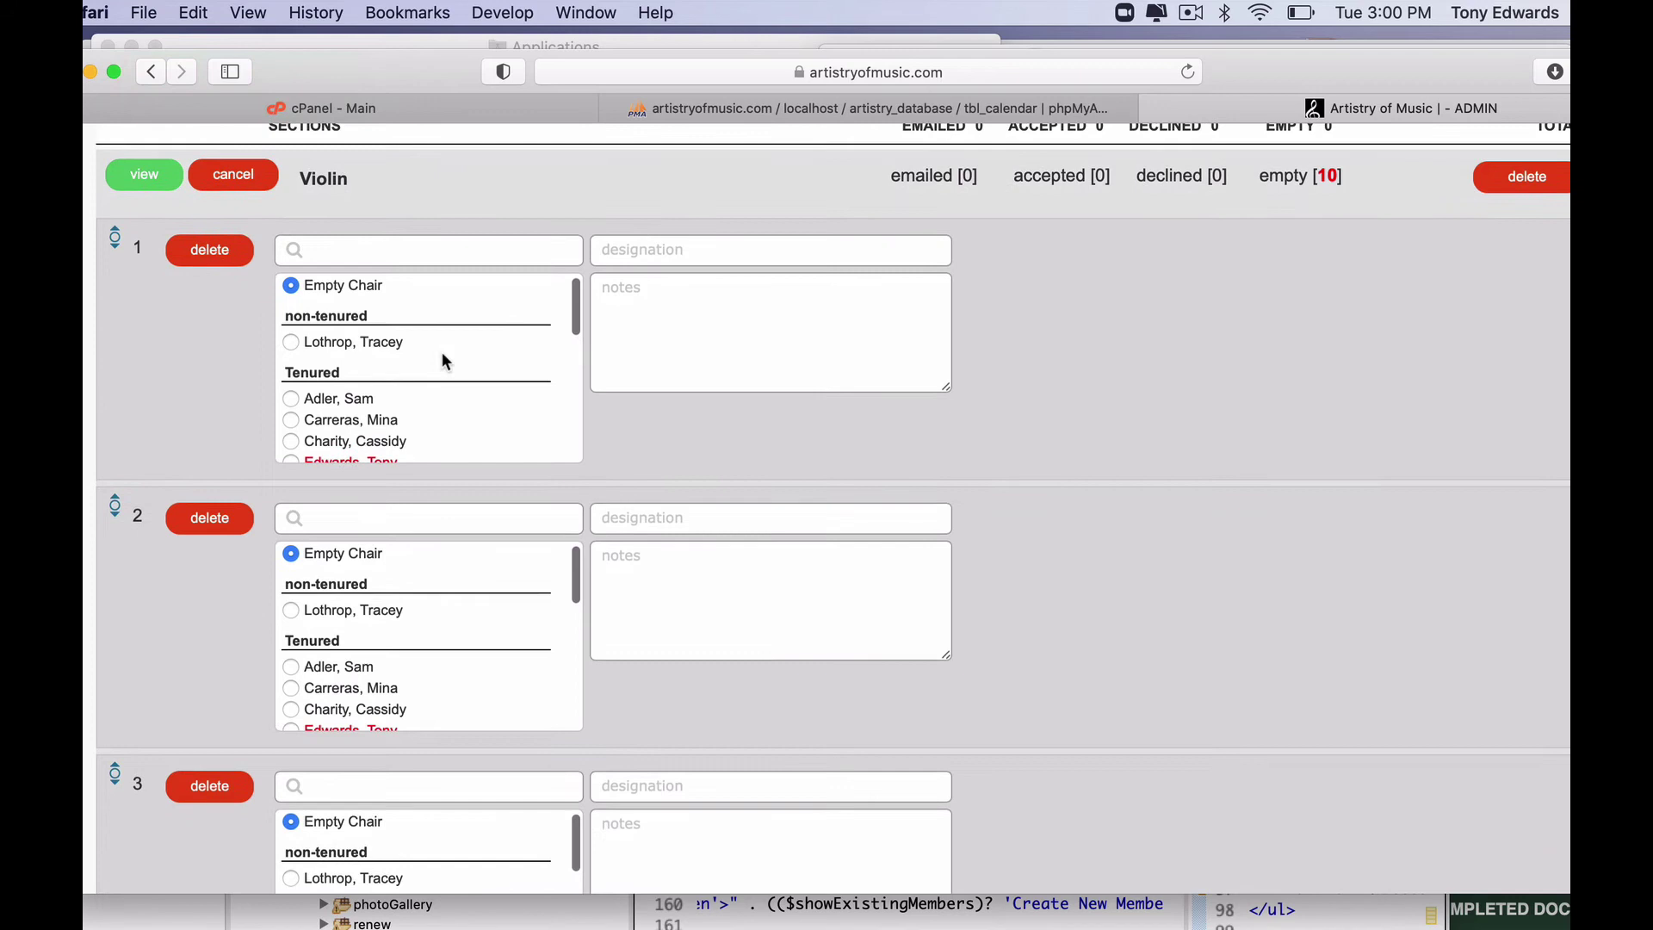
pyautogui.scroll(1, 404, 295)
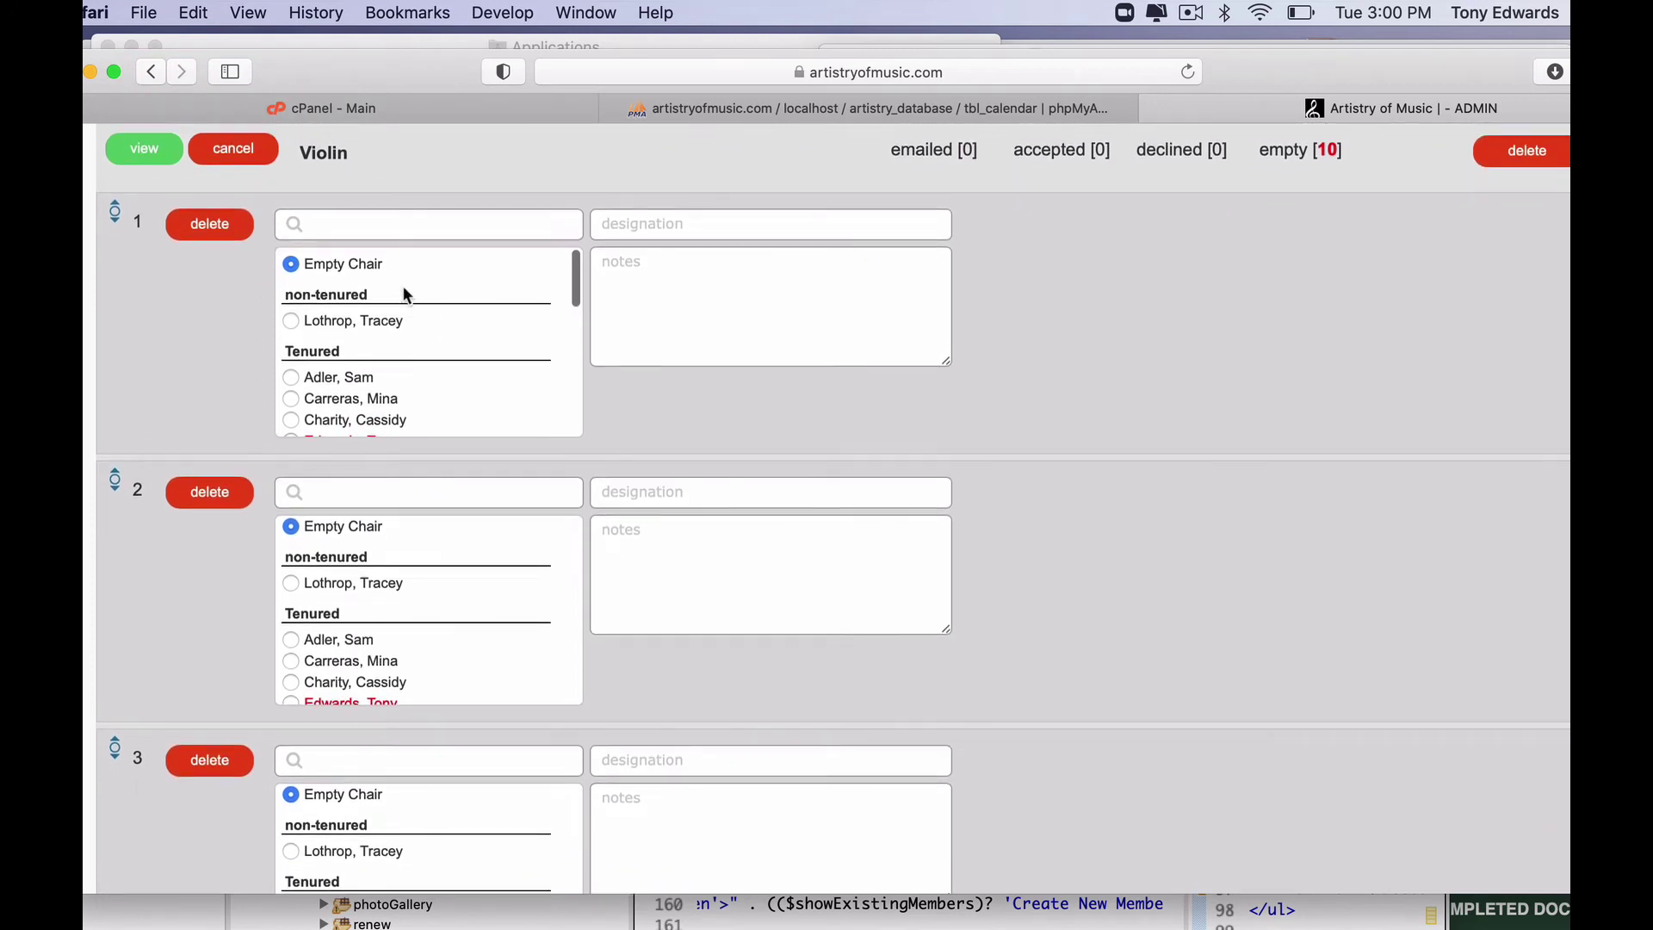
pyautogui.scroll(-3, 409, 337)
pyautogui.scroll(4, 409, 335)
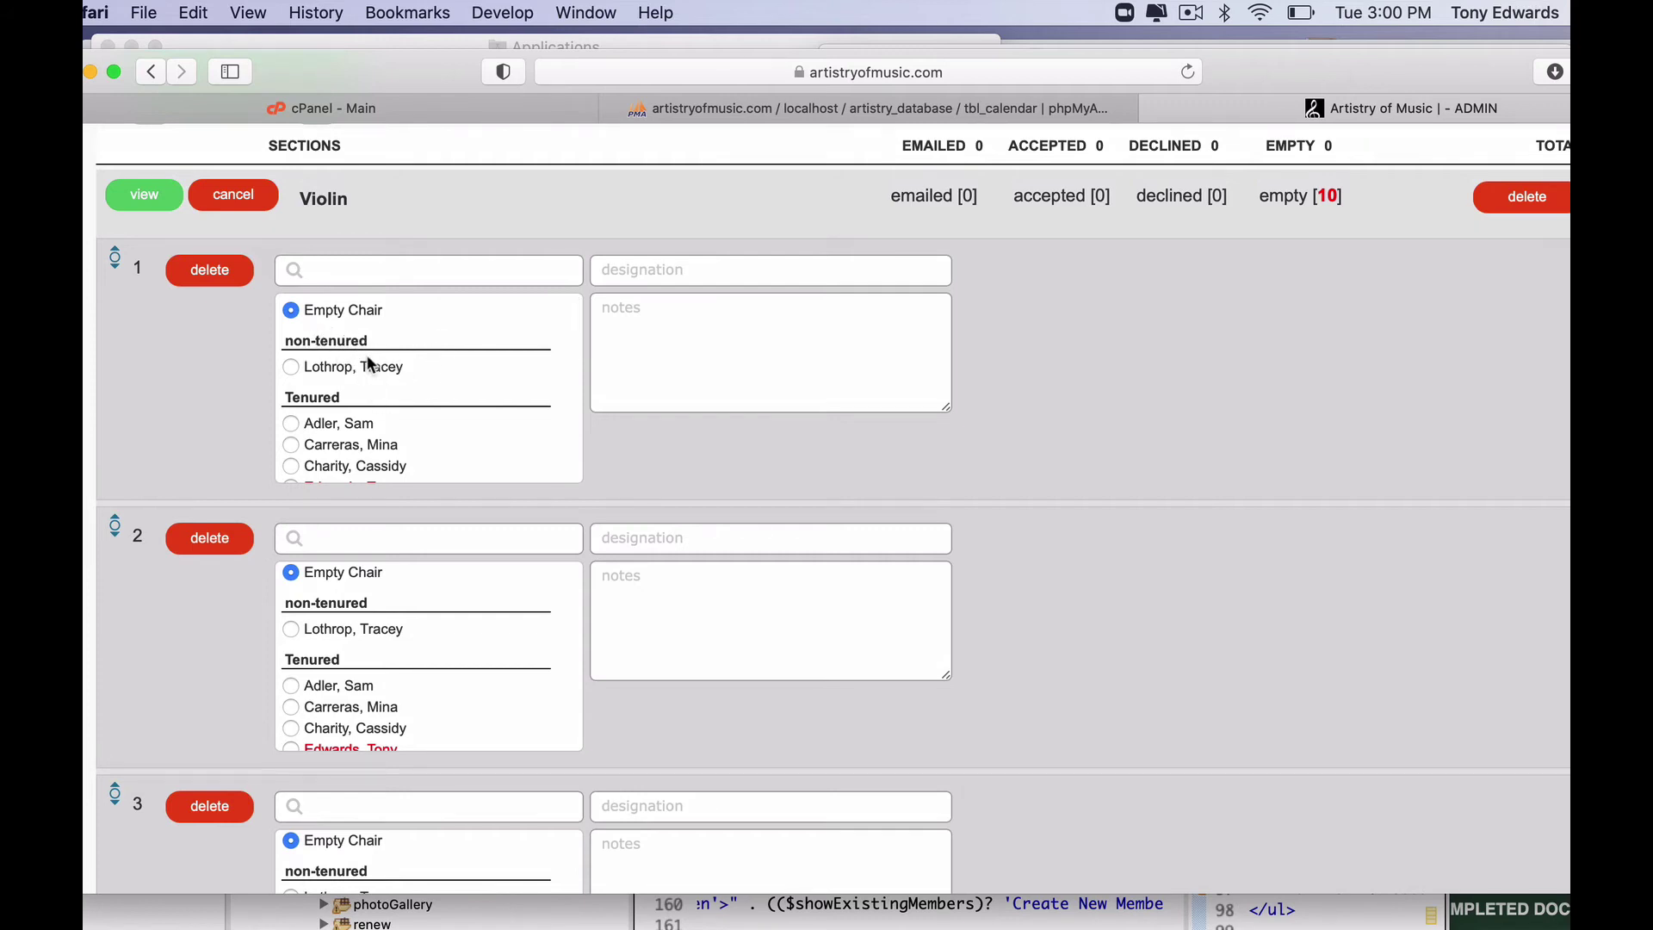
pyautogui.scroll(-10, 381, 375)
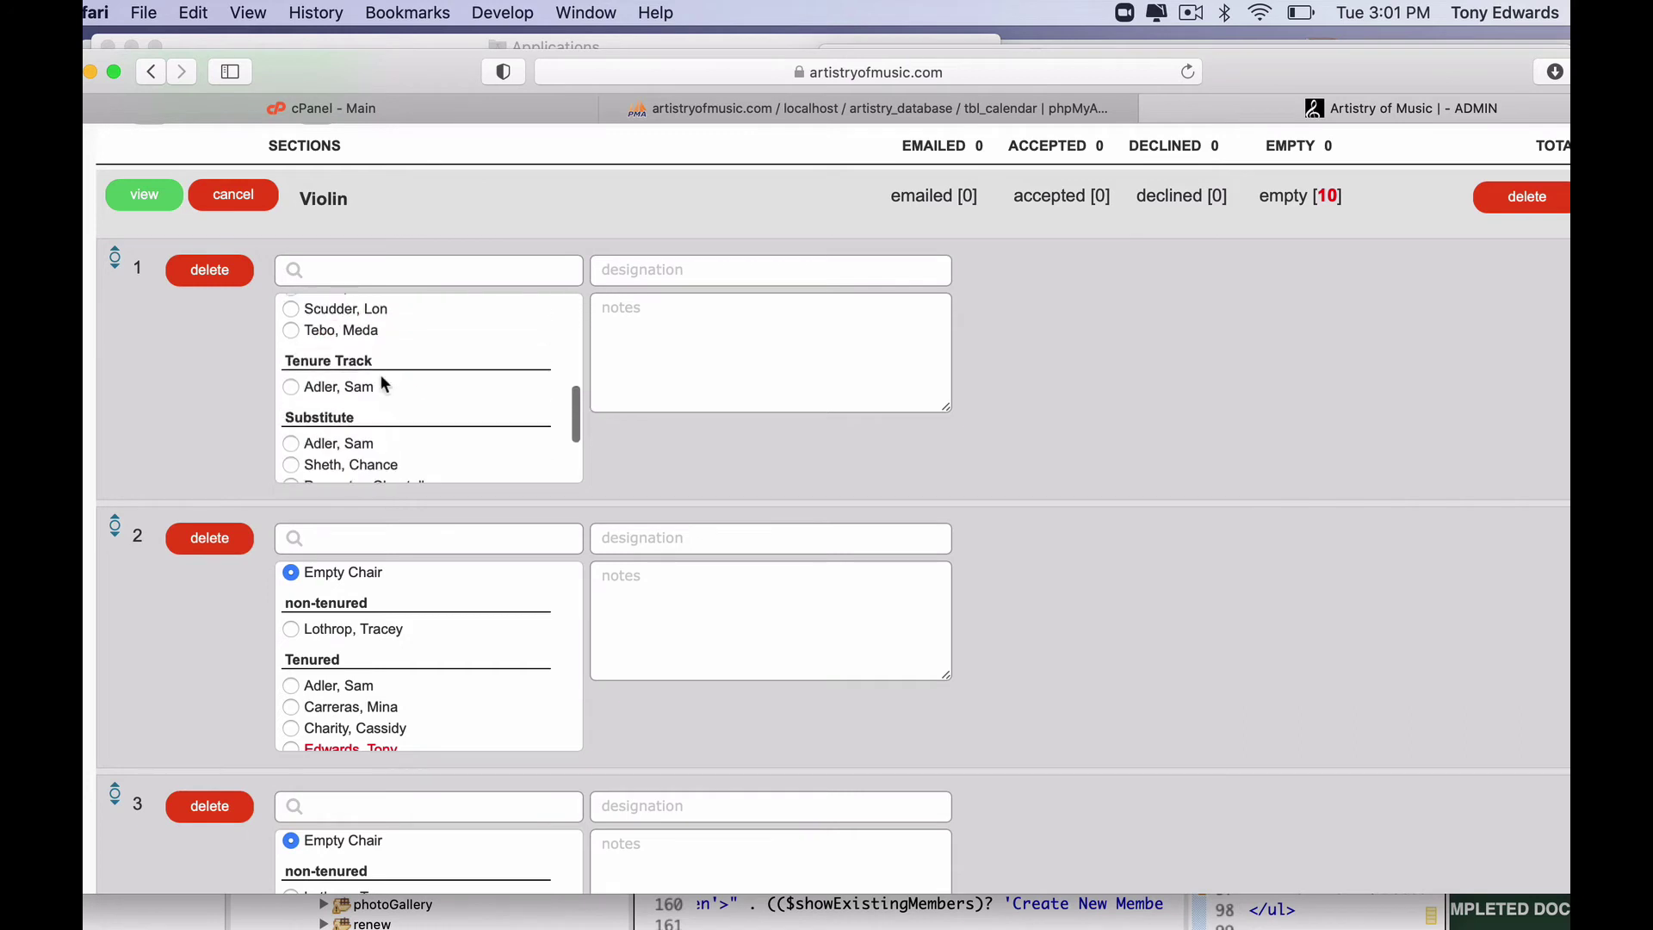
pyautogui.scroll(-8, 383, 384)
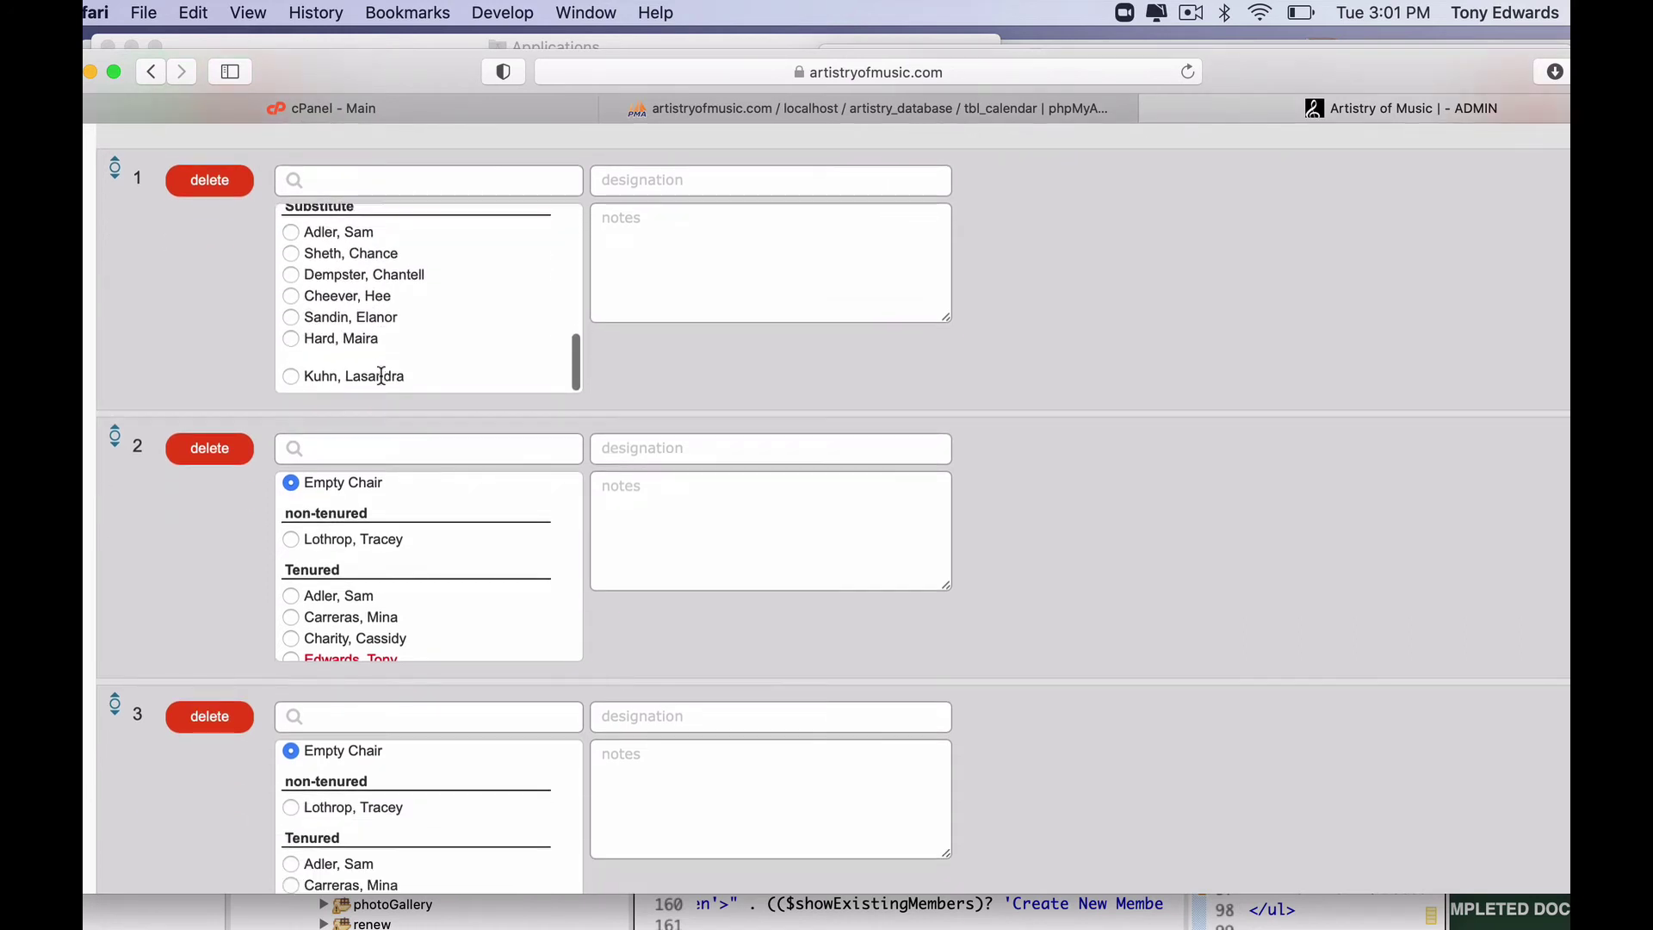
pyautogui.scroll(5, 381, 376)
pyautogui.scroll(3, 381, 376)
pyautogui.scroll(3, 422, 270)
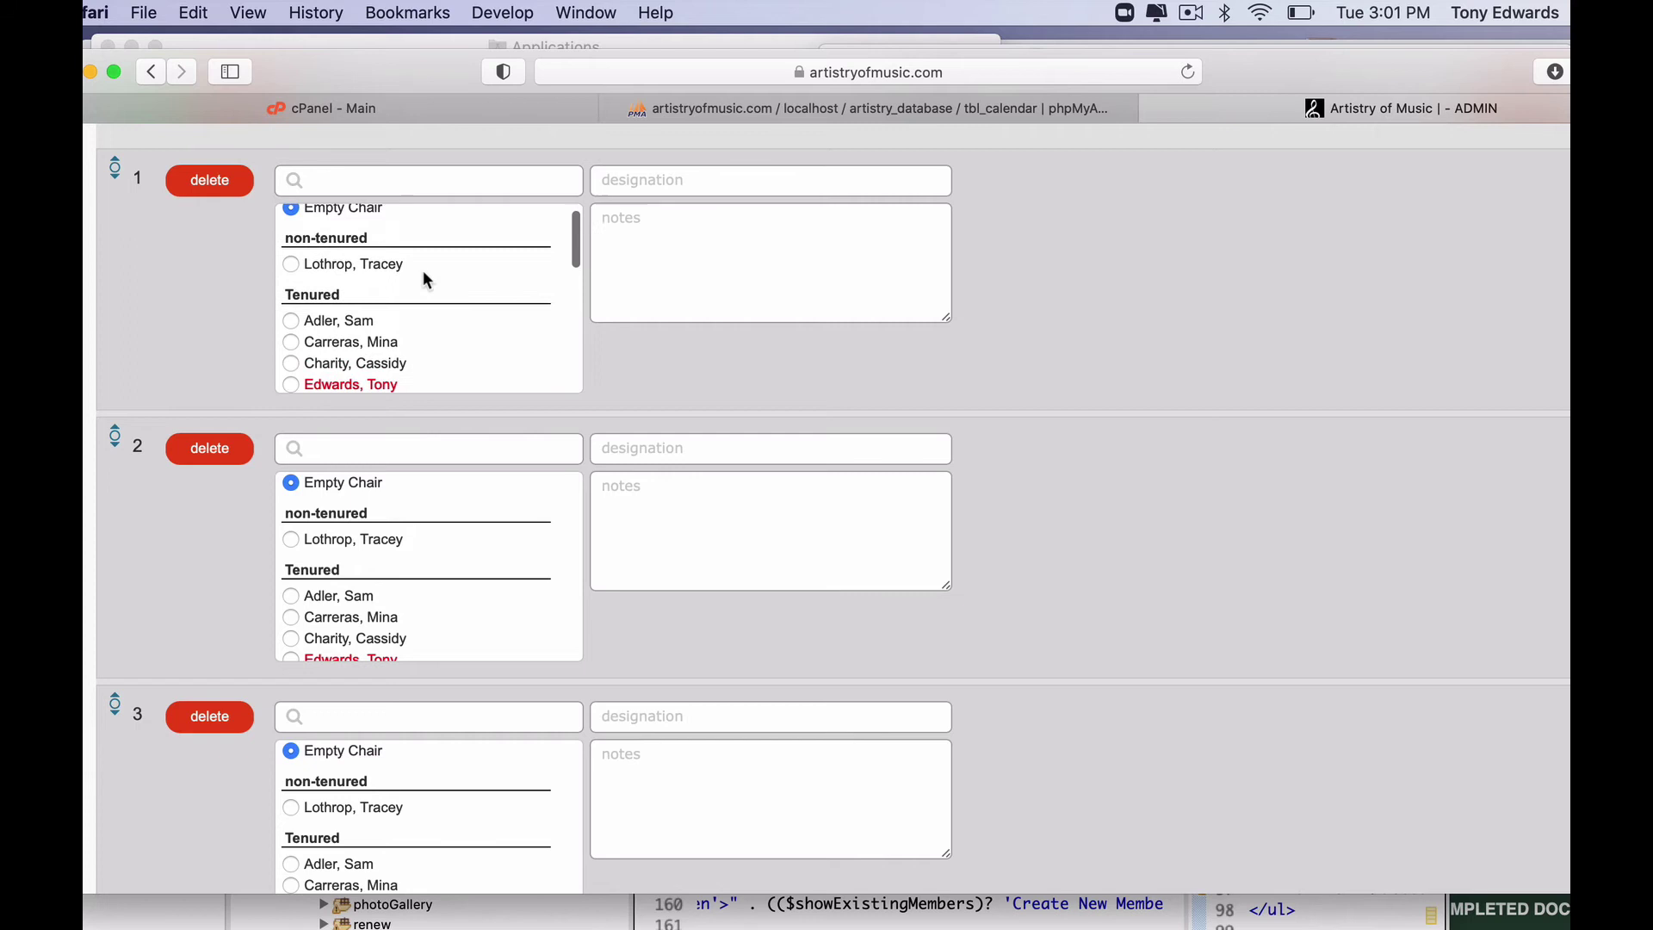
pyautogui.scroll(2, 439, 284)
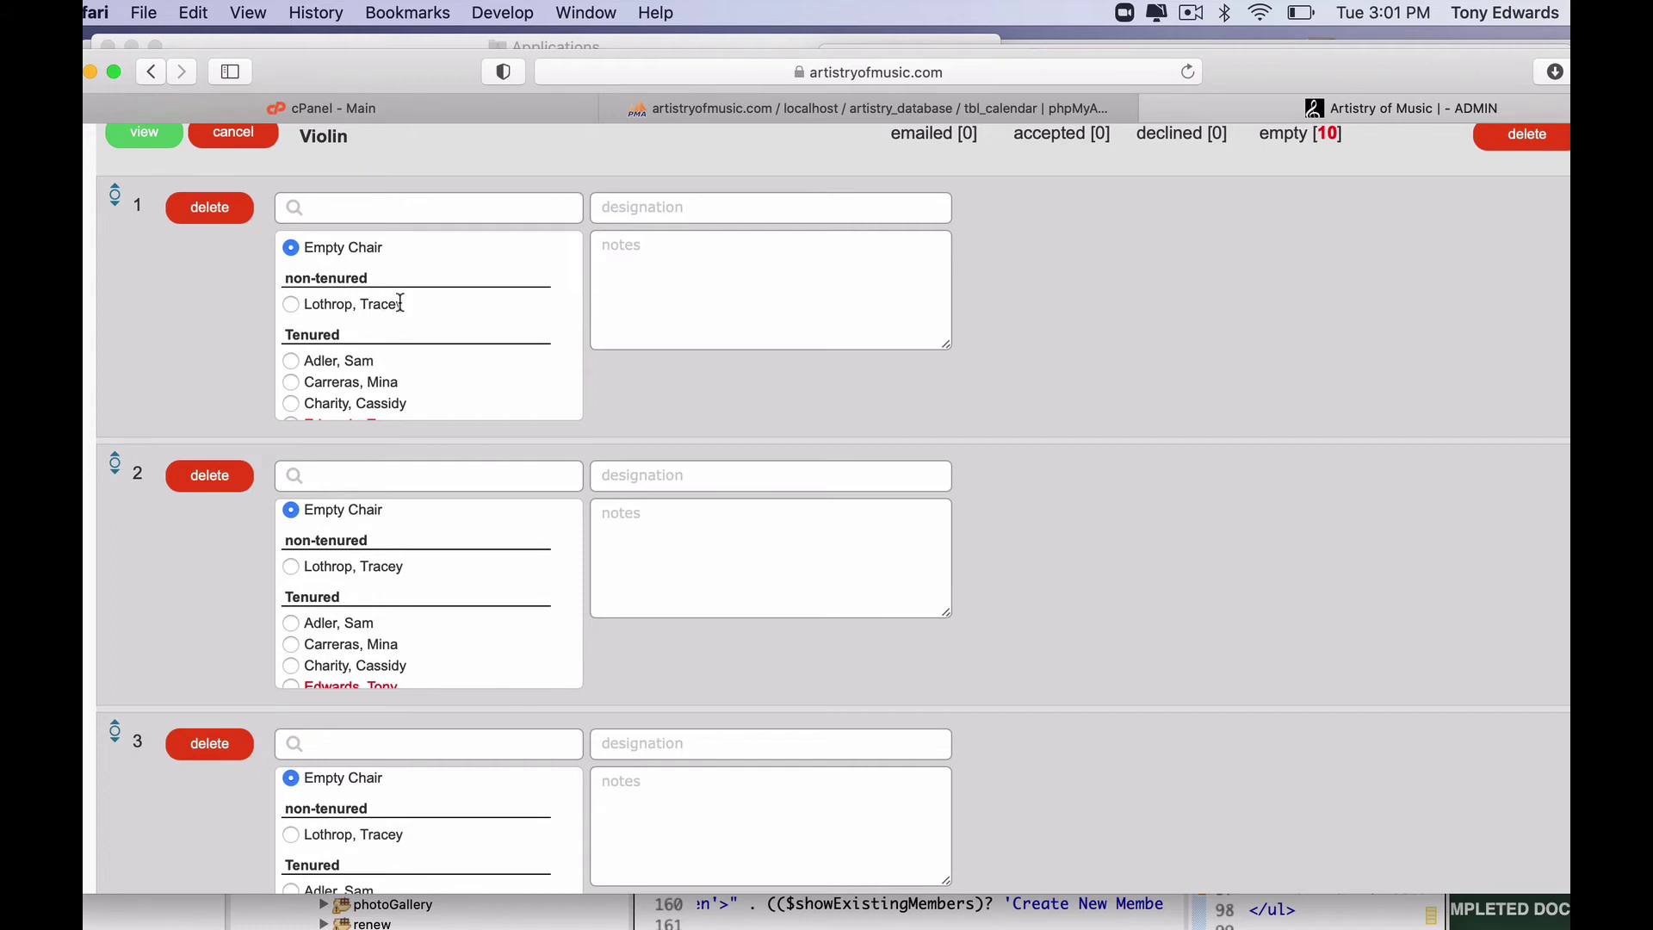
pyautogui.scroll(3, 420, 323)
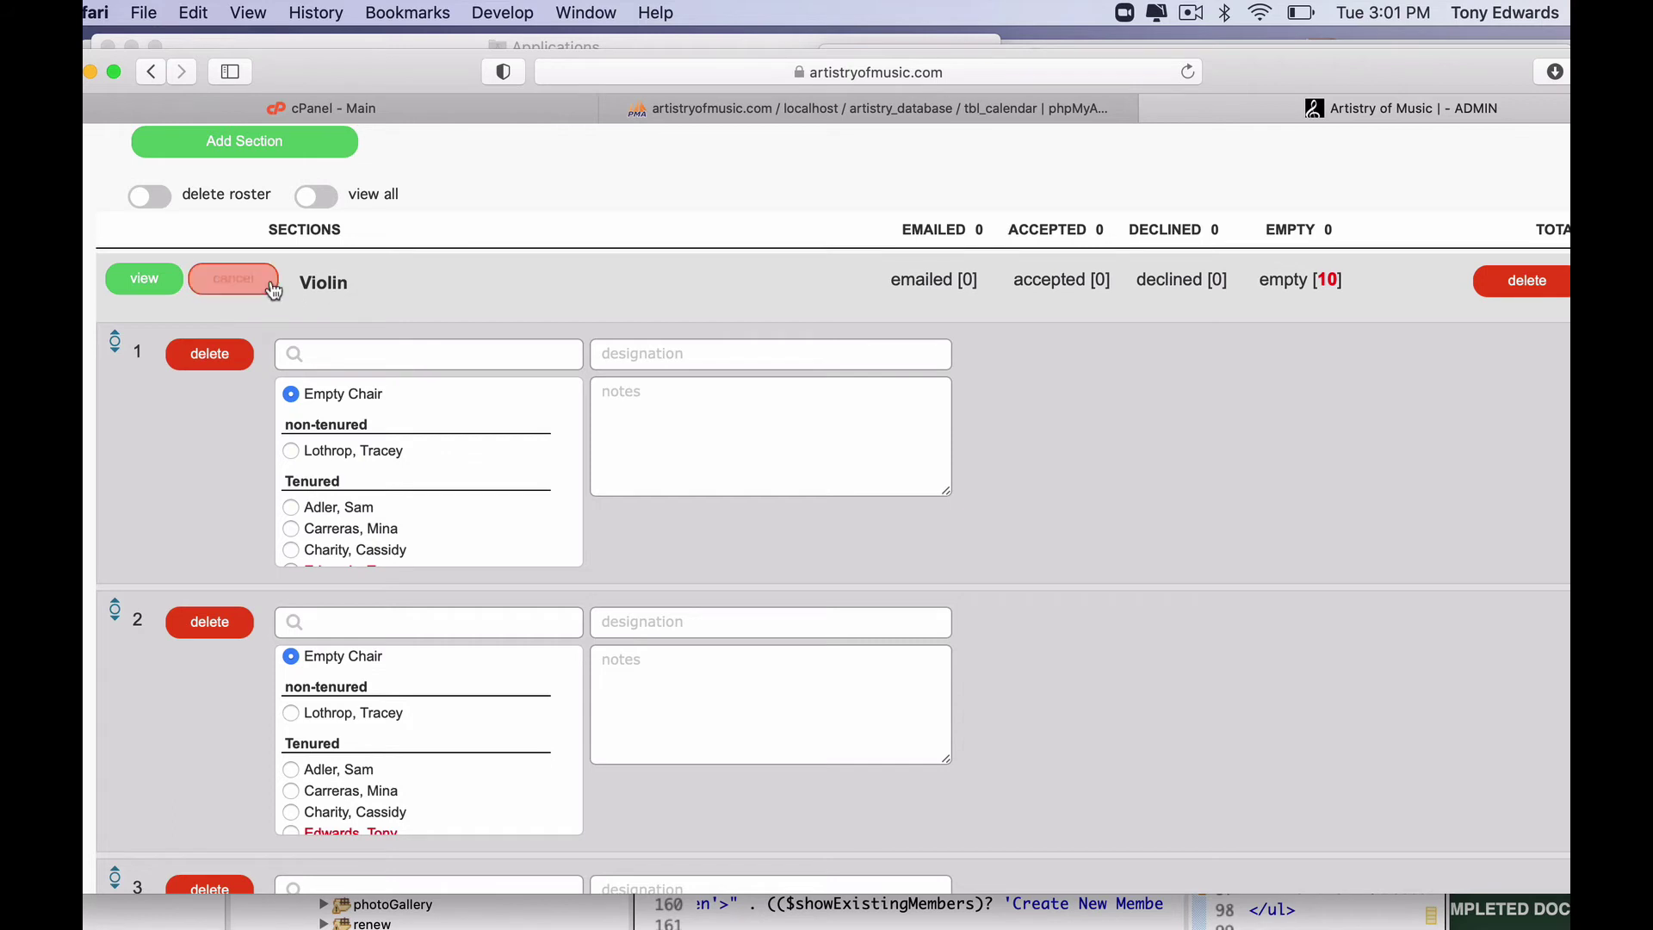
# Step: Delete the Copeland concert's roster and switch to its Repertoire view
pyautogui.click(150, 196)
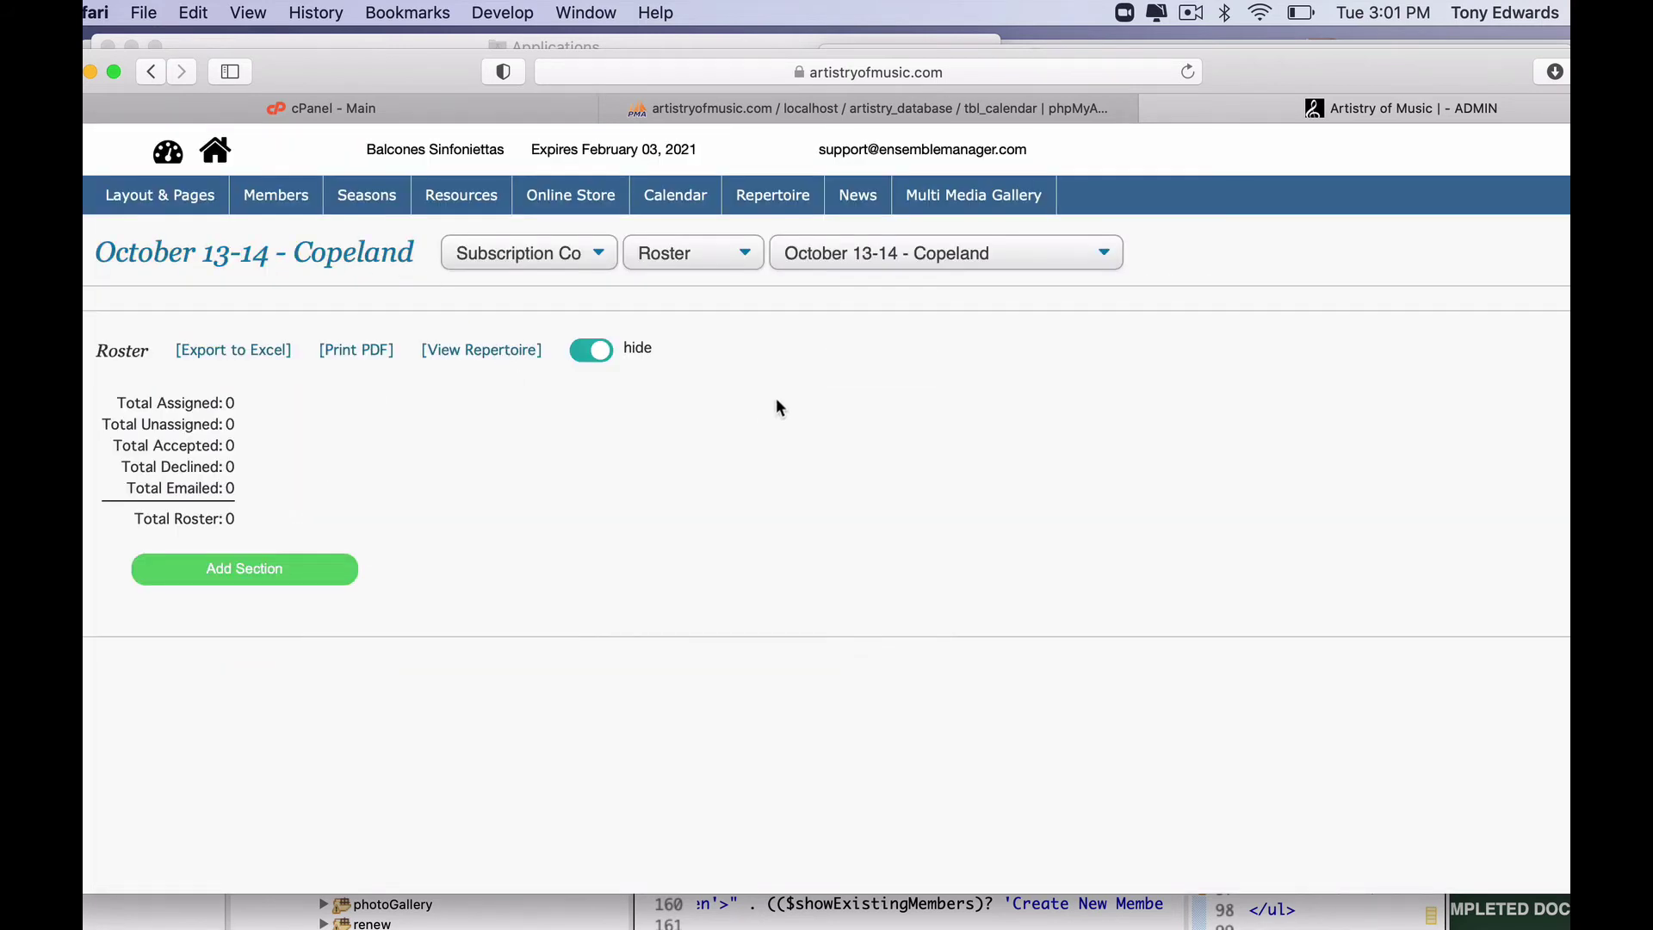
pyautogui.click(742, 258)
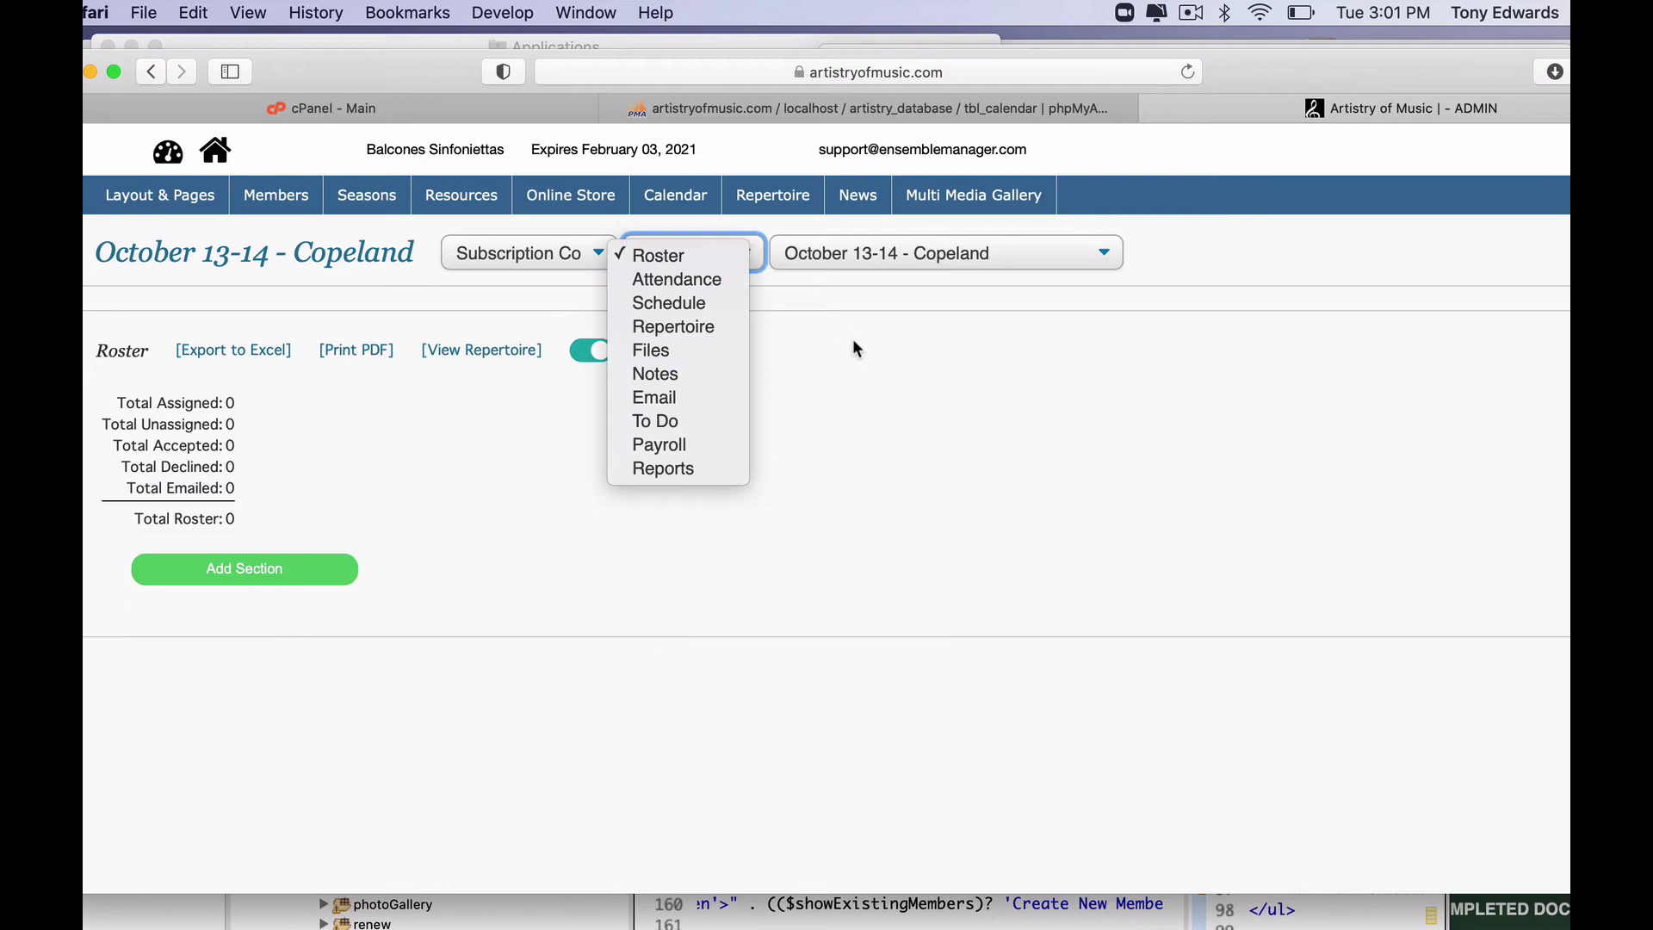
pyautogui.click(702, 327)
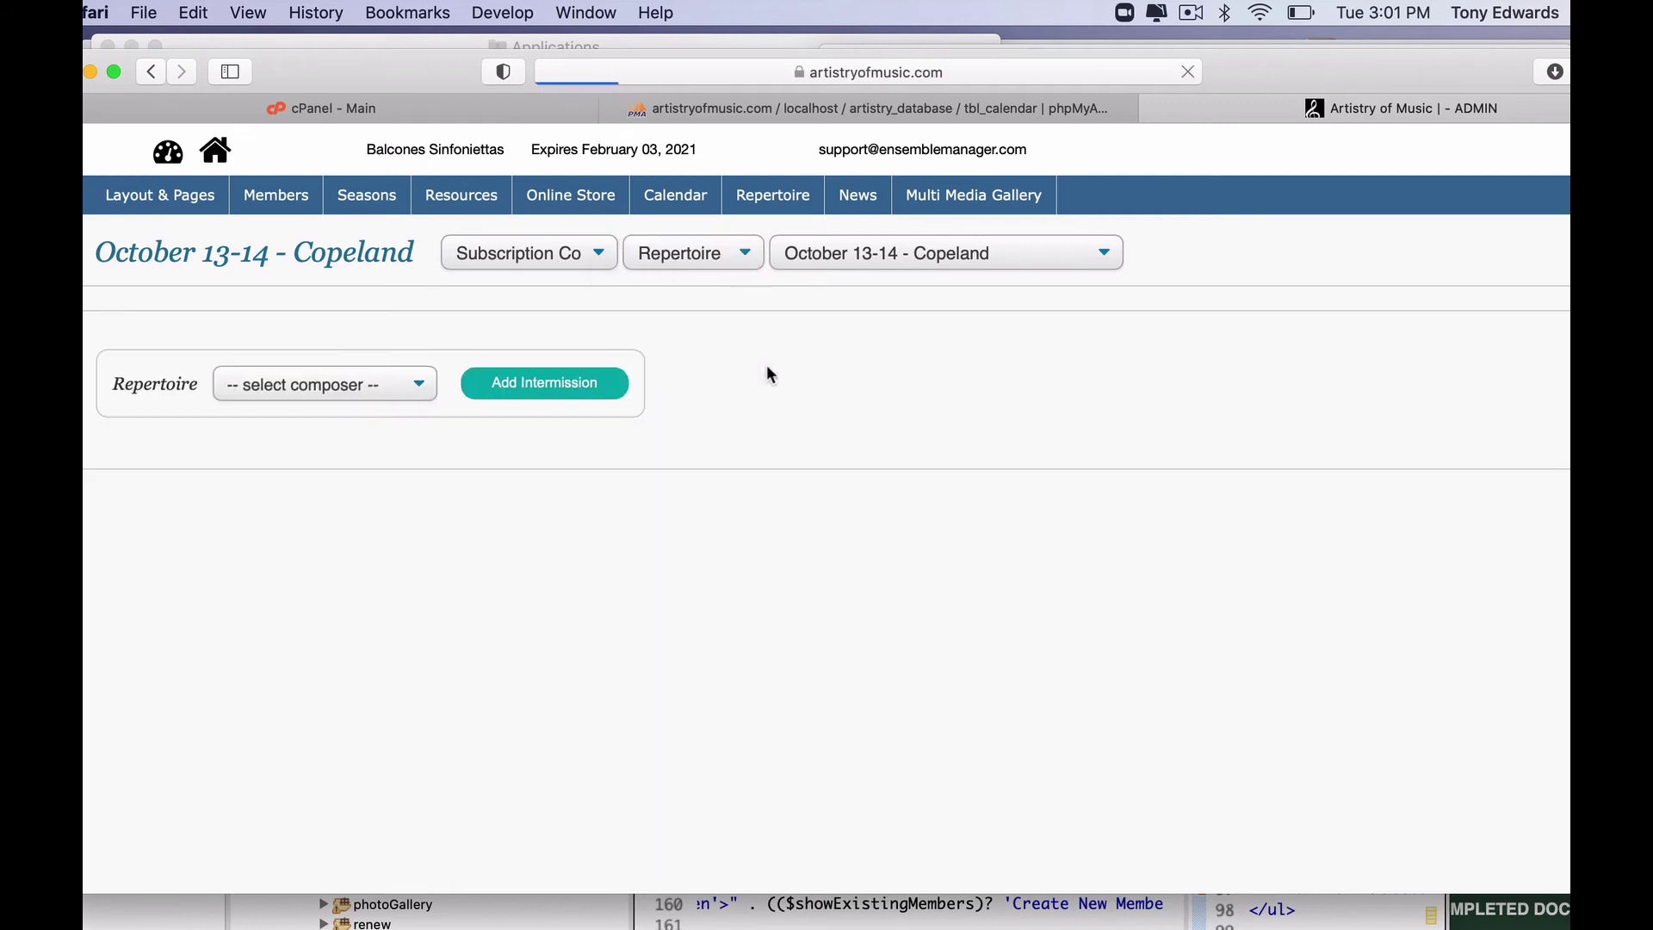
# Step: Add Beethoven's Symphony No. 5 in C Minor, Op. 67 (catalog 0999) to the concert repertoire
pyautogui.click(401, 379)
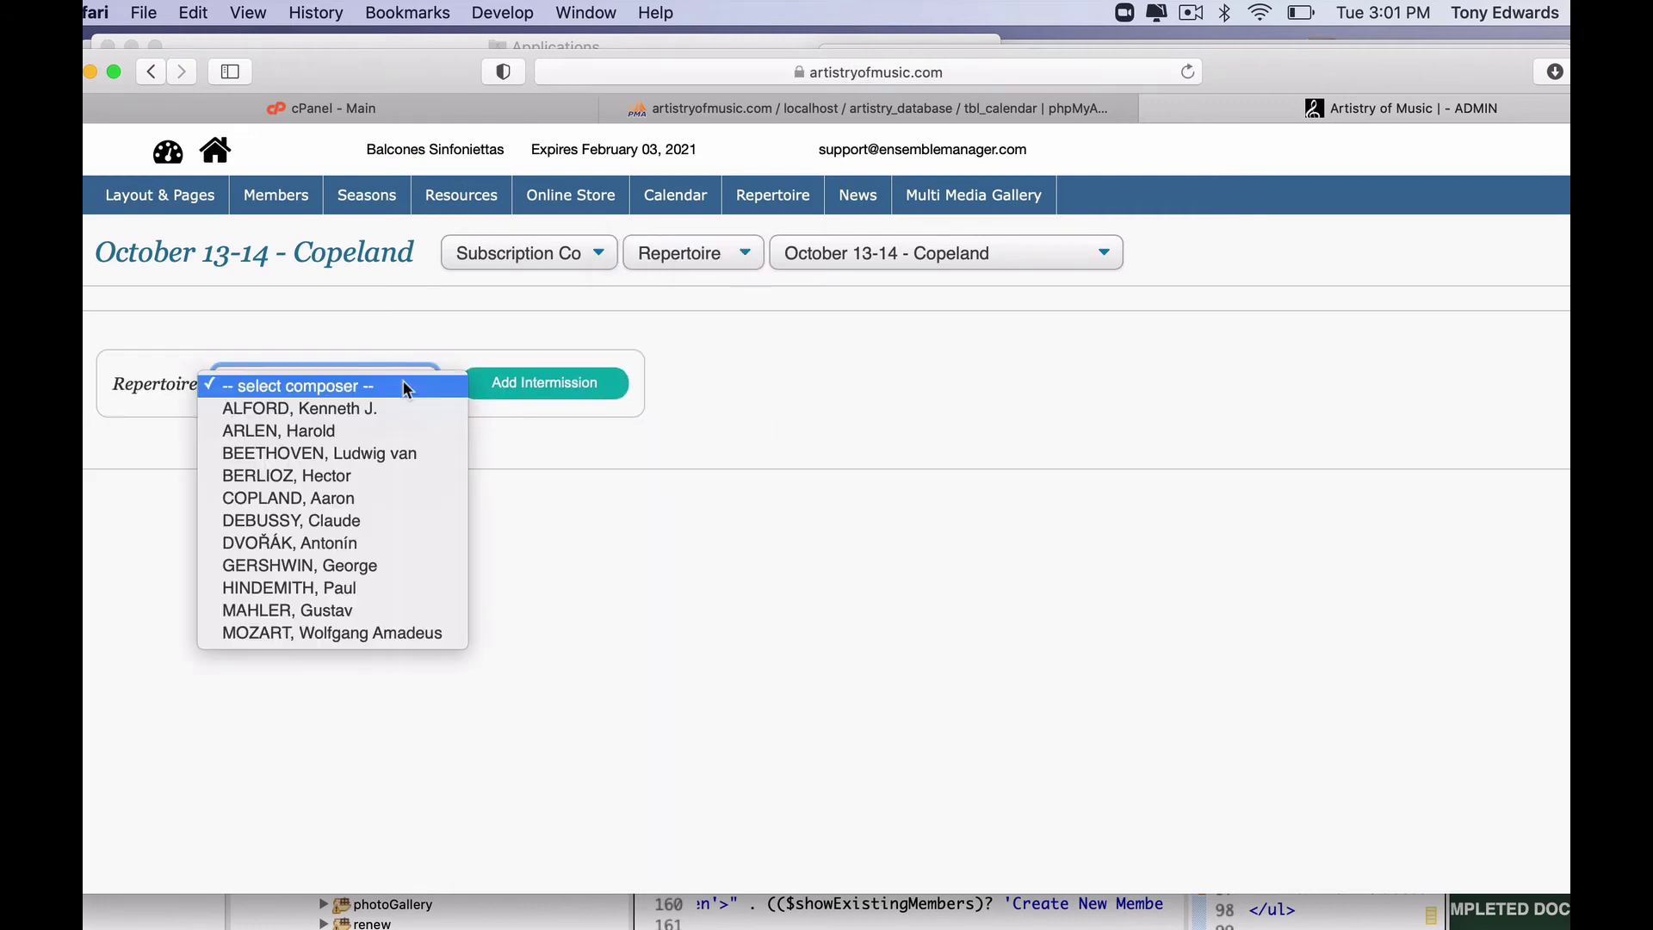
pyautogui.click(334, 450)
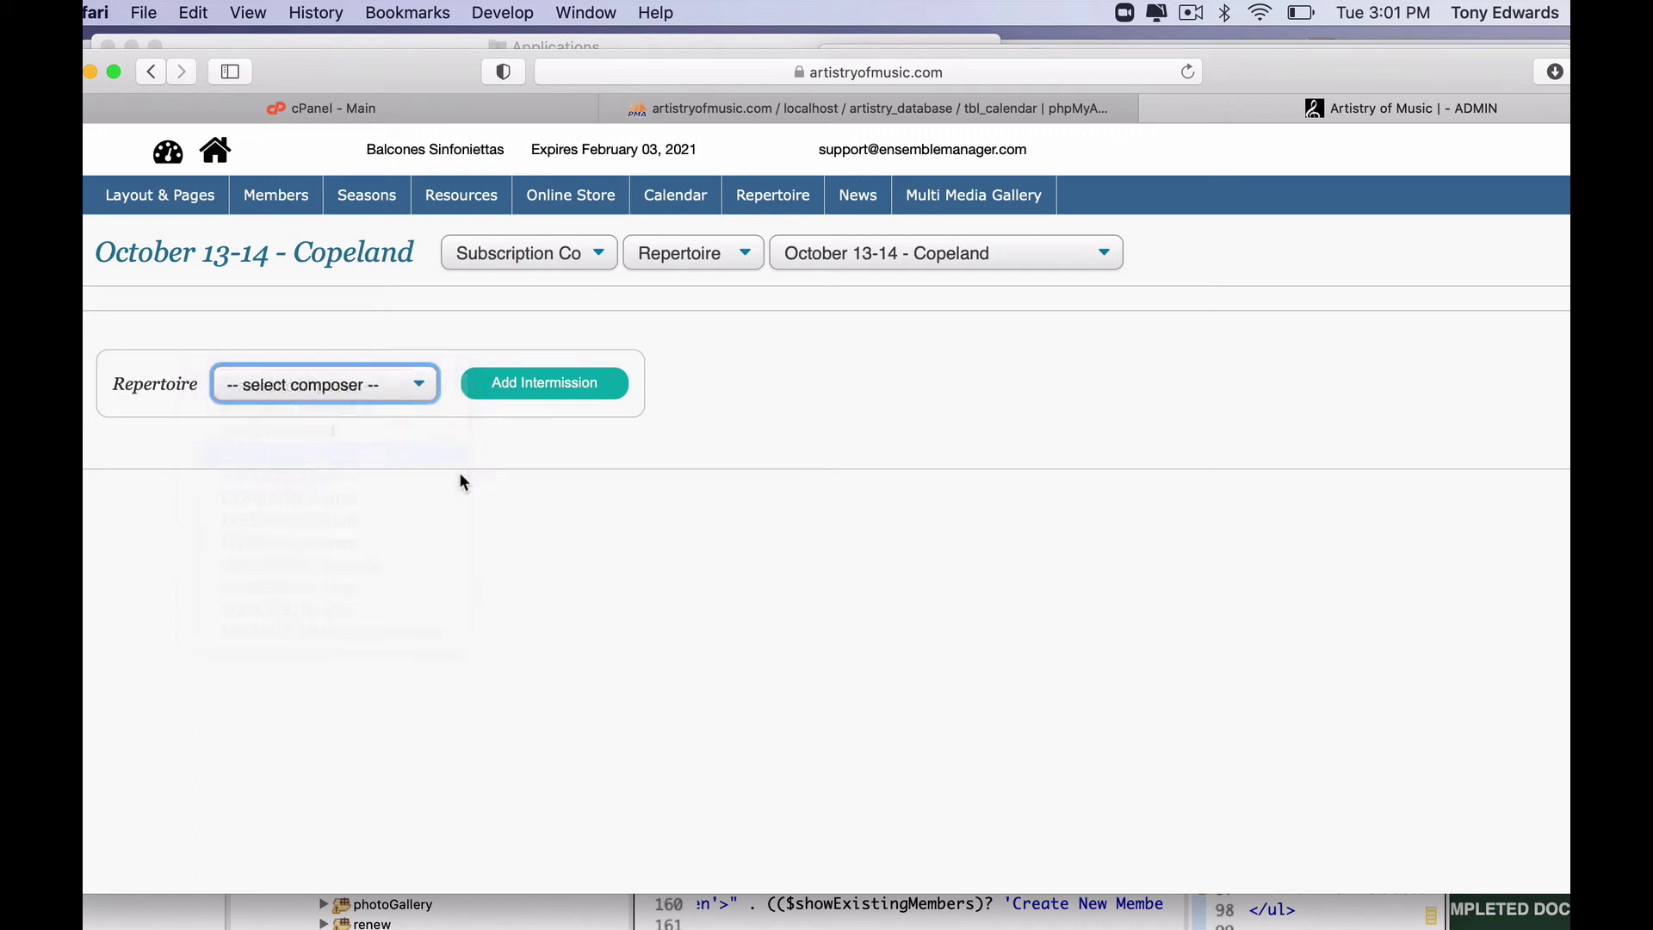
pyautogui.click(602, 385)
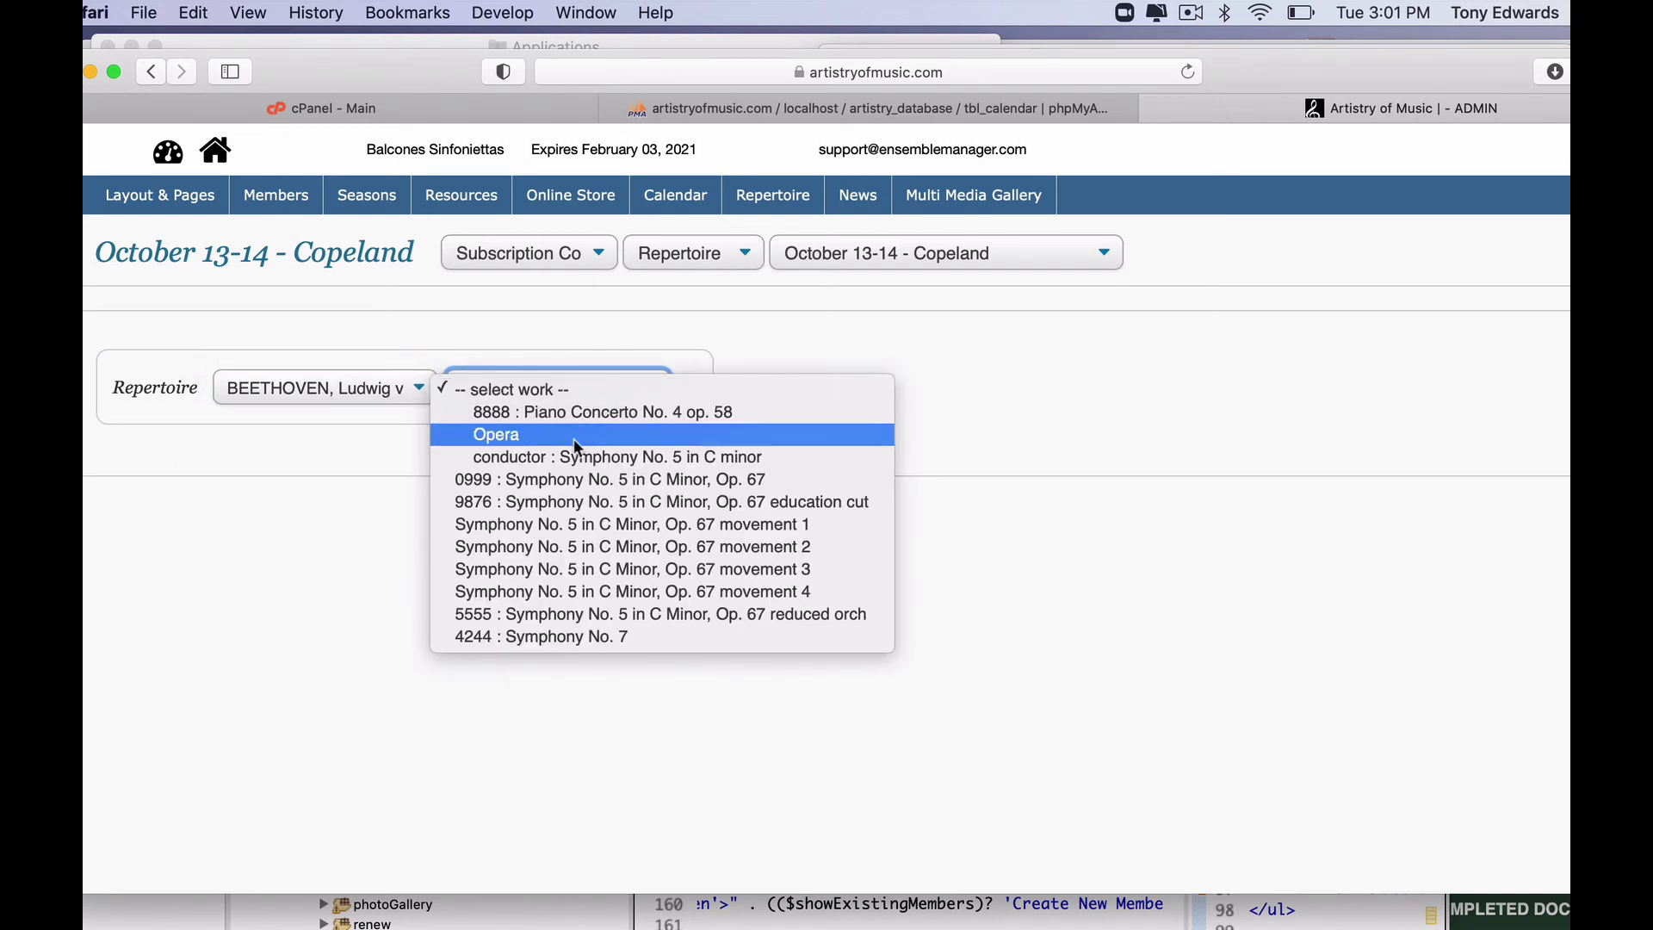
pyautogui.click(565, 487)
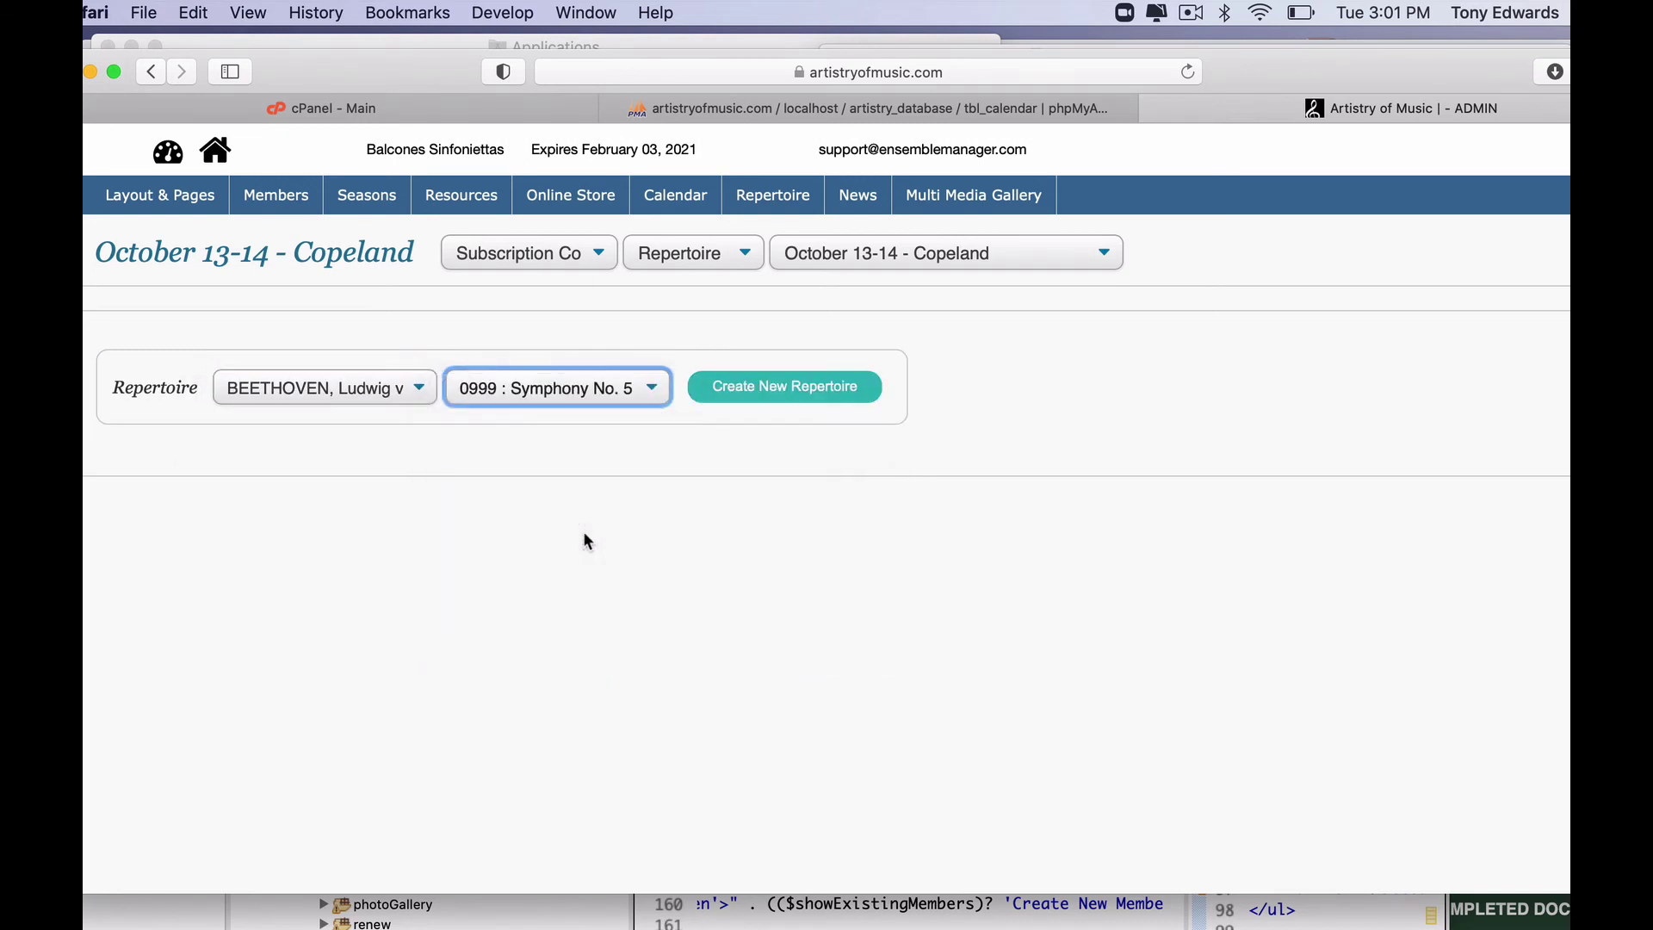
pyautogui.click(742, 396)
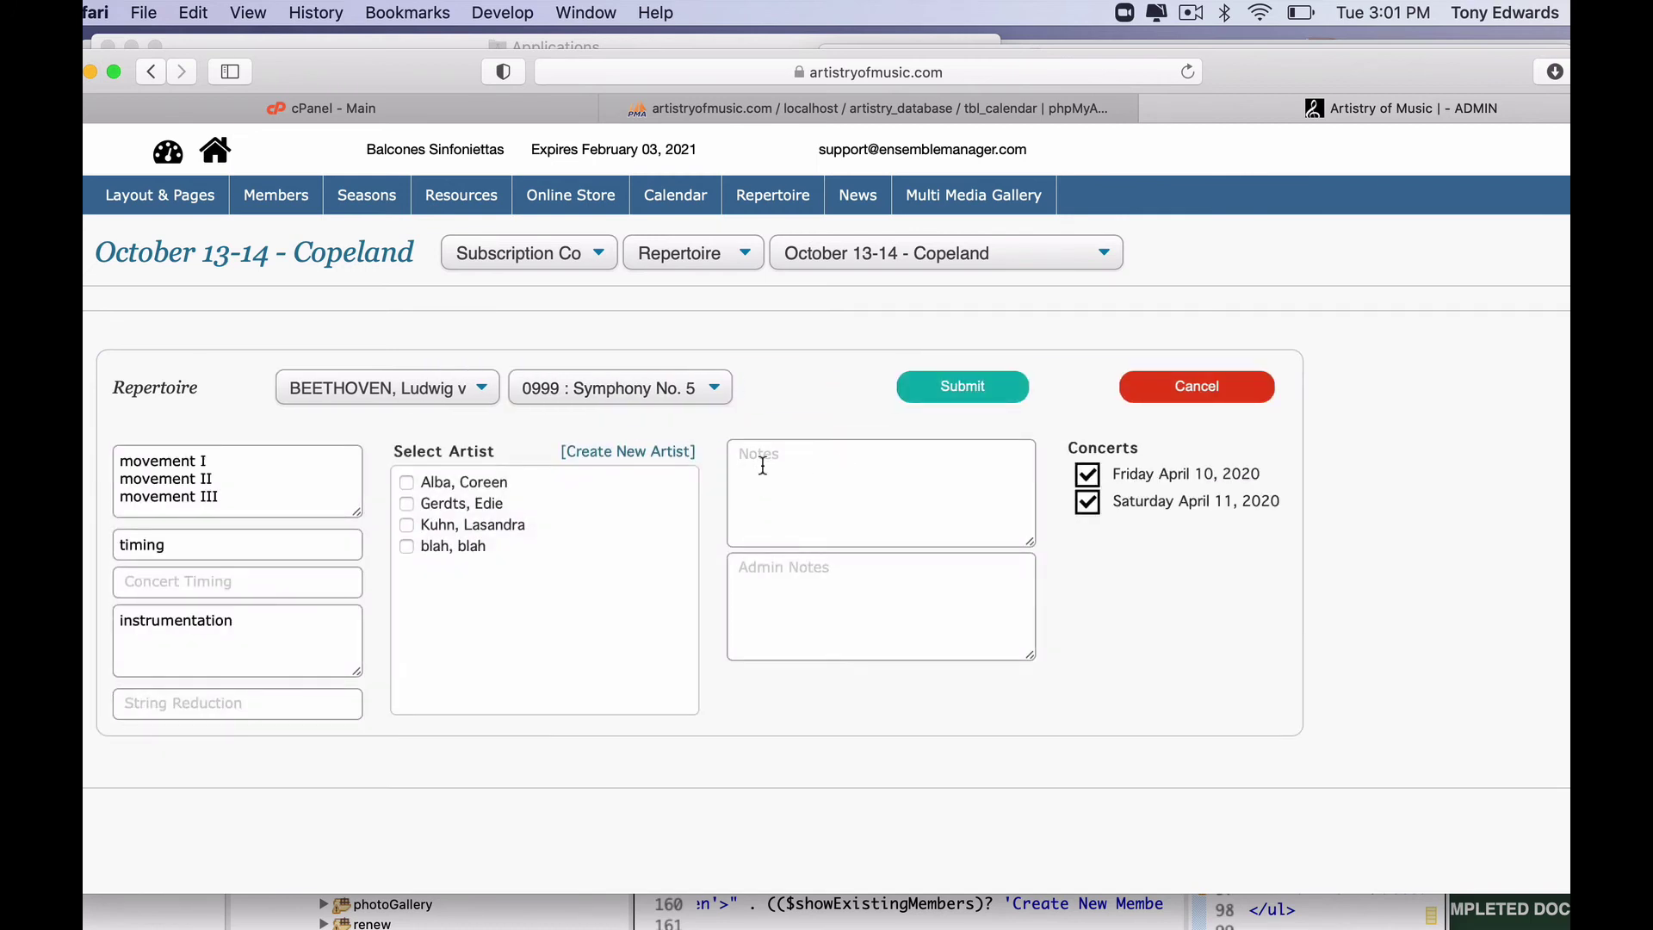
pyautogui.click(909, 394)
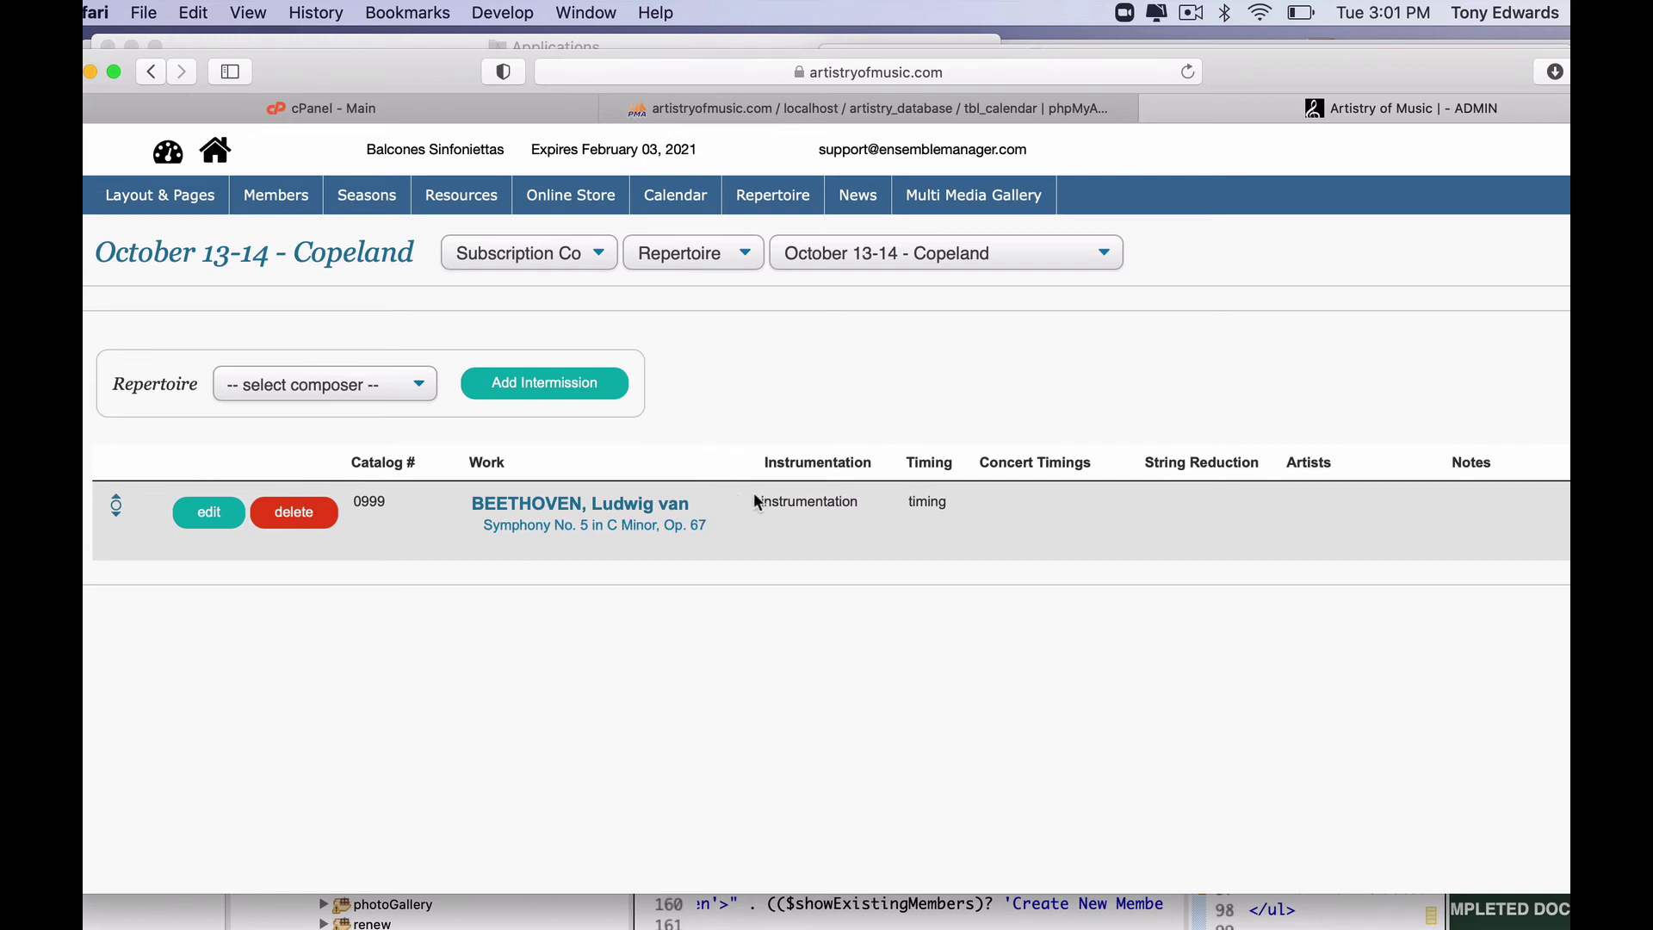
# Step: Generate the roster from repertoire: nine sections, 36 empty seats, including Violin 12 and Viola 8
pyautogui.click(715, 256)
pyautogui.click(685, 185)
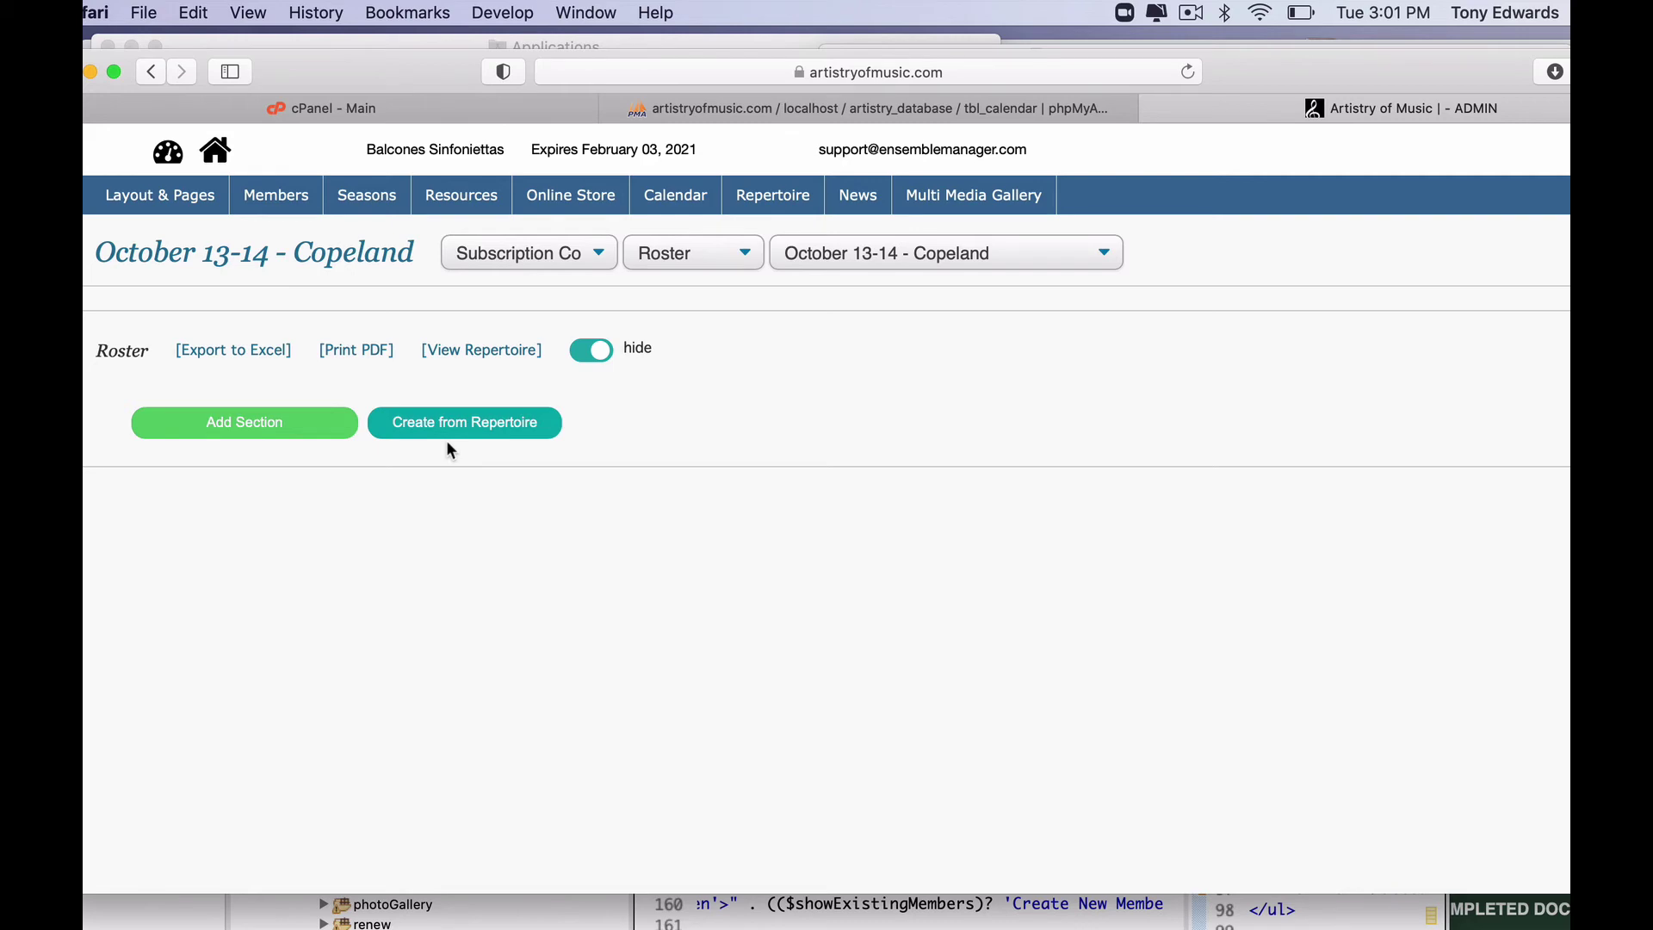
pyautogui.click(446, 437)
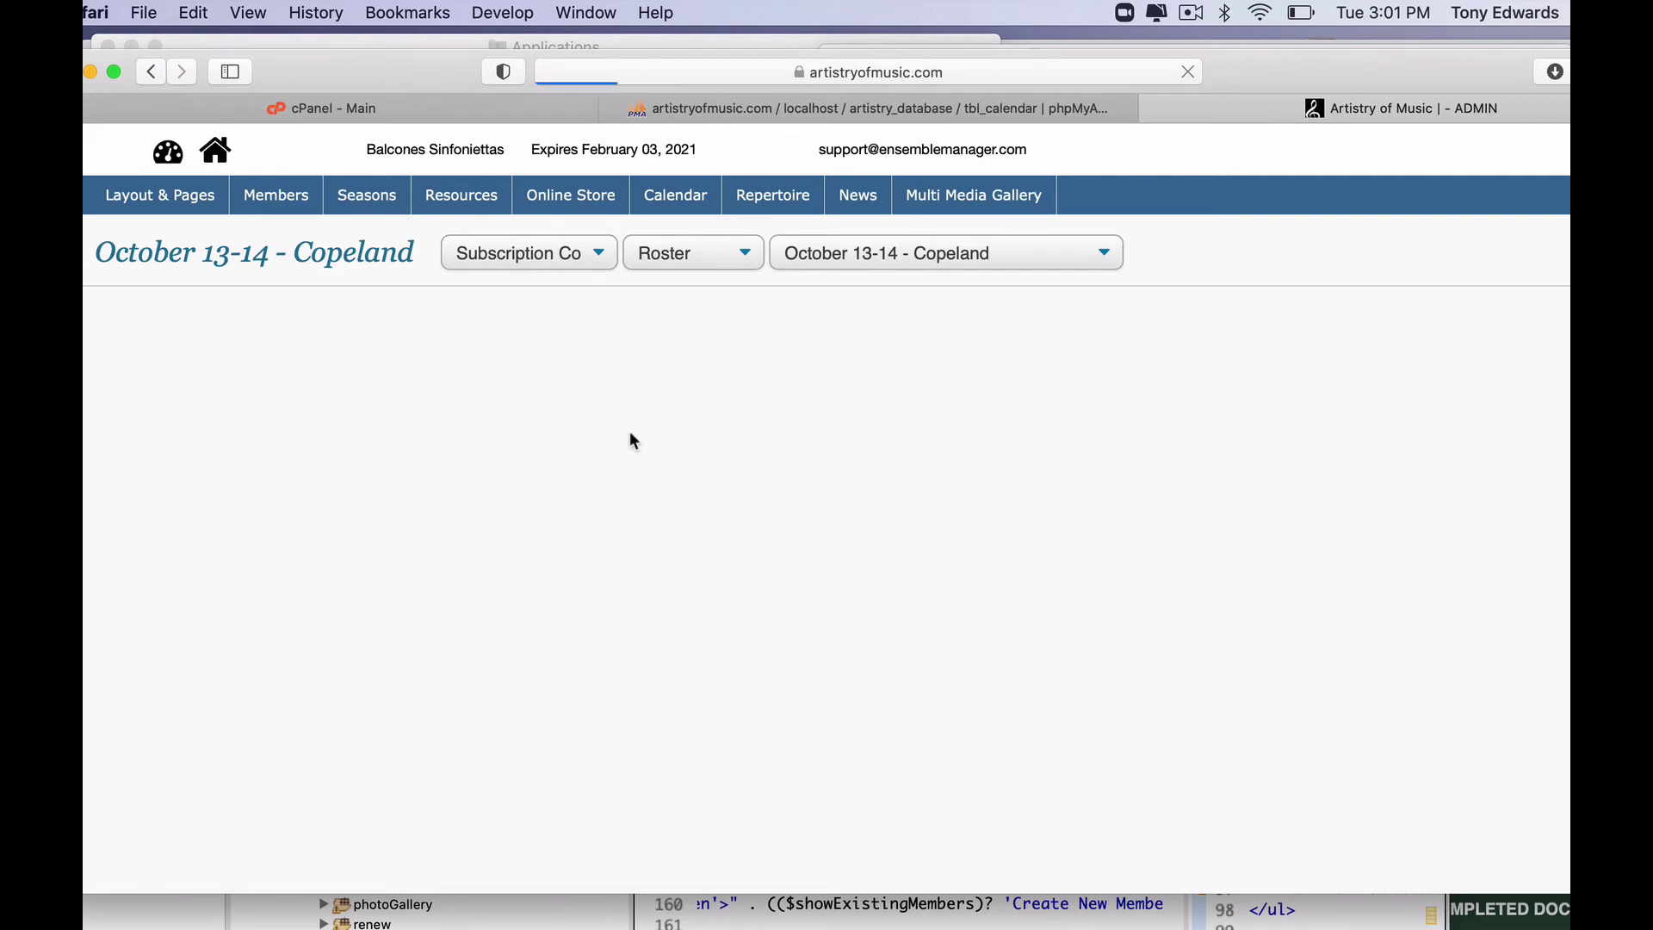
pyautogui.scroll(-5, 633, 603)
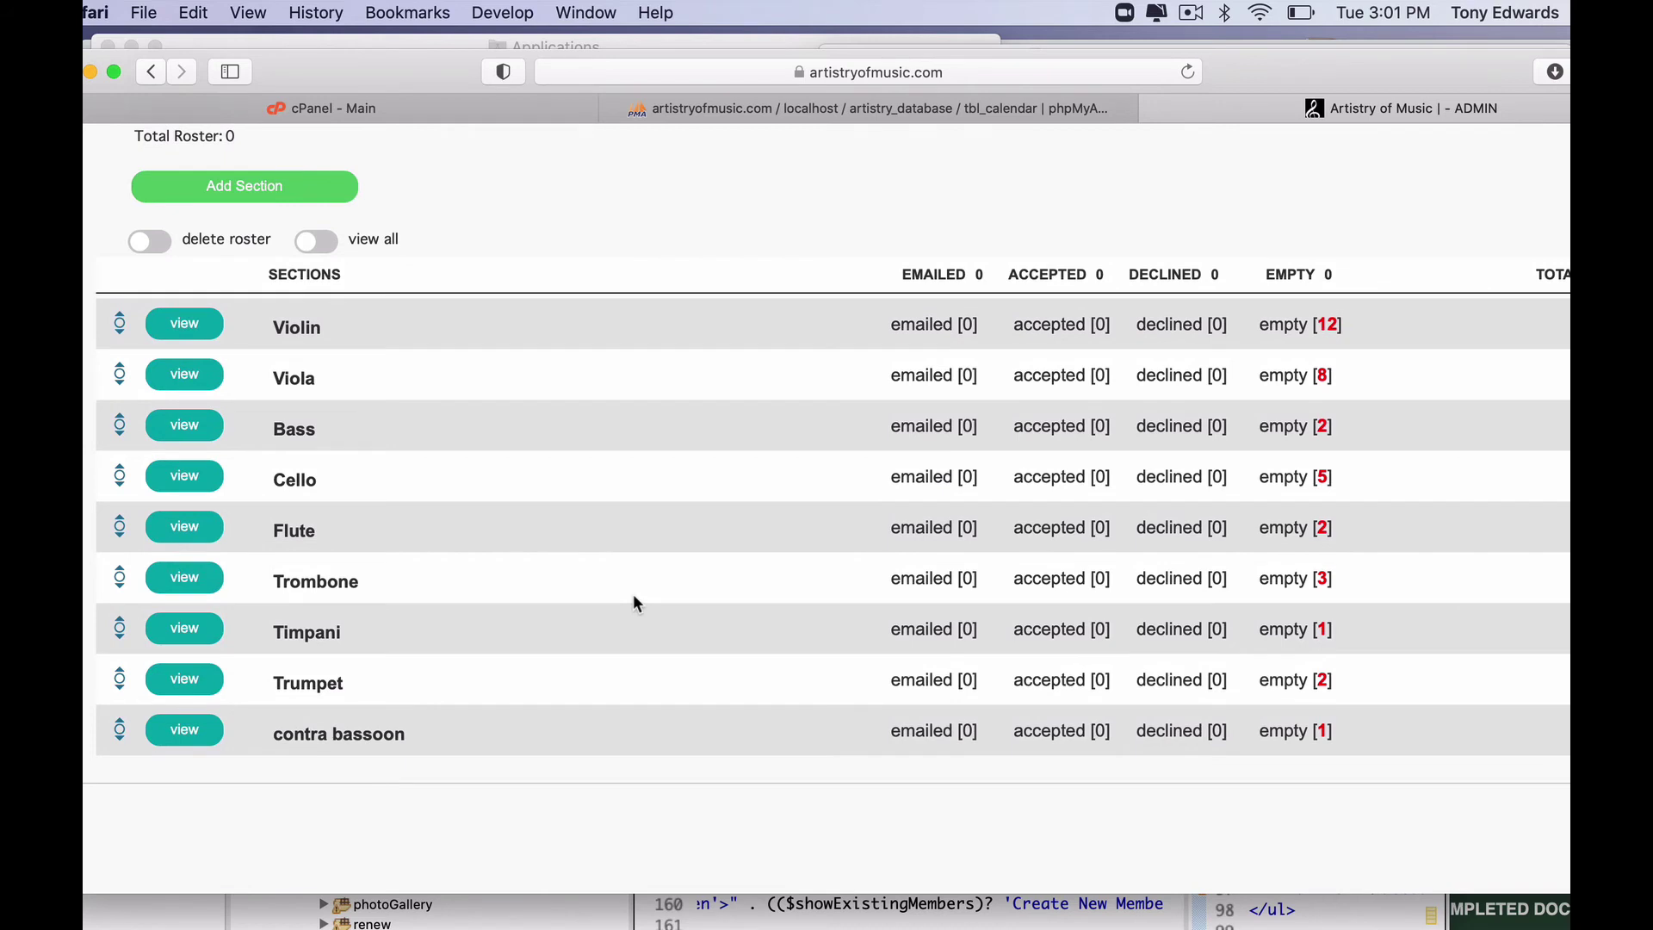
pyautogui.scroll(1, 633, 577)
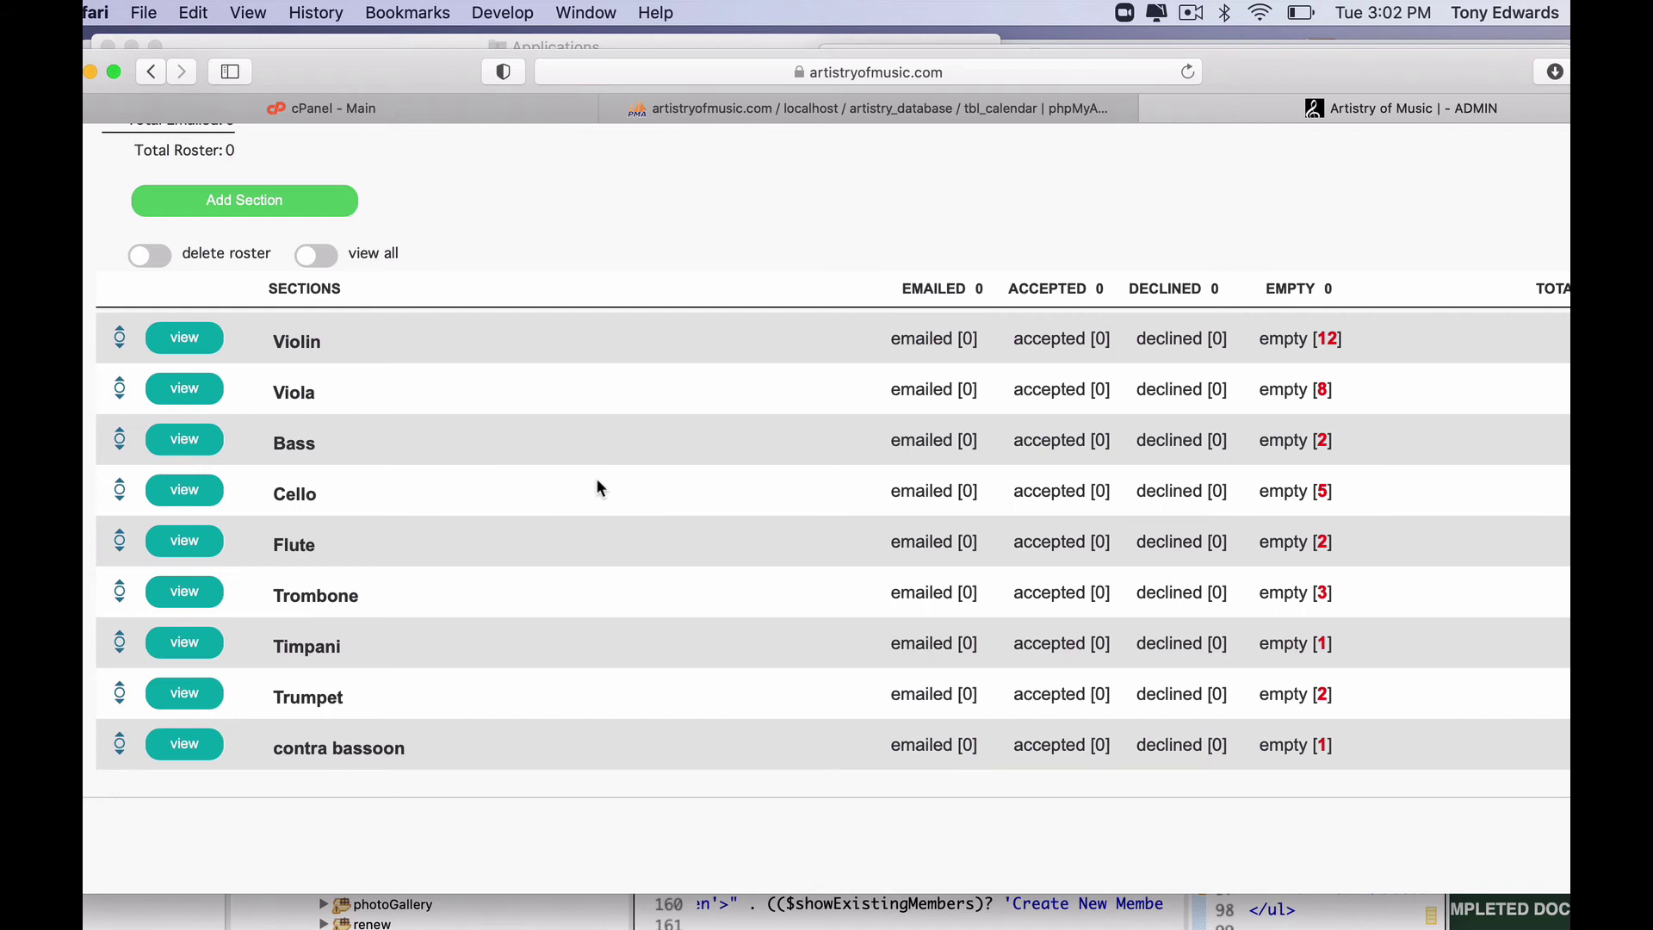
pyautogui.scroll(8, 600, 488)
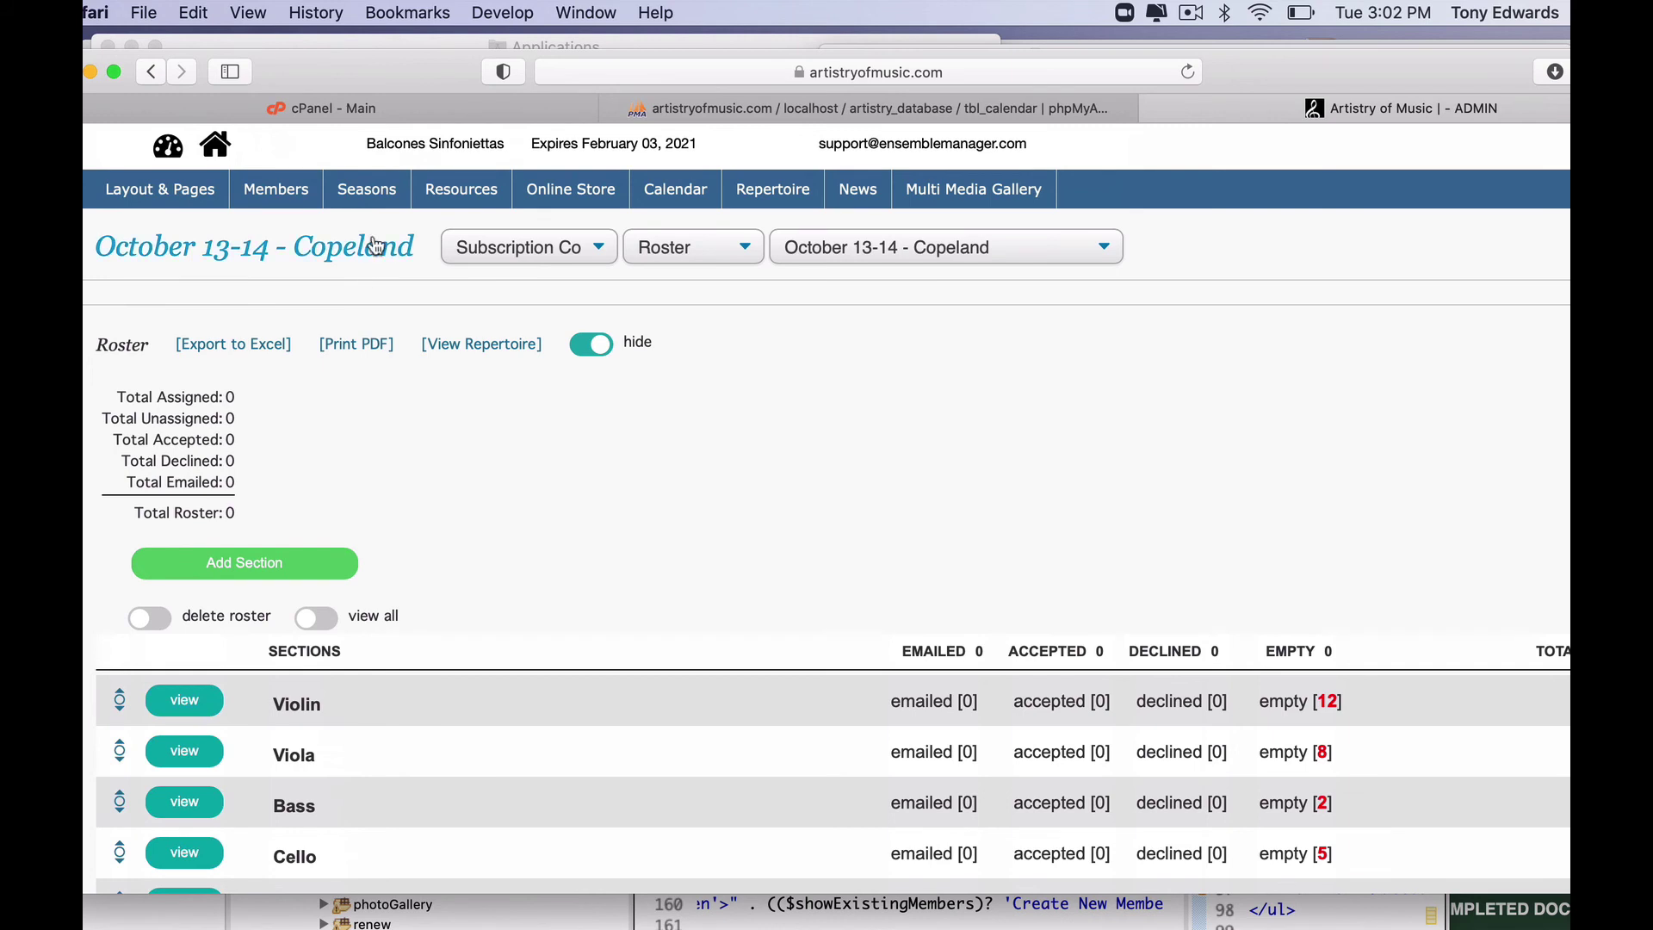
# Step: Create a new roster template named 'Basic orchestra'
pyautogui.moveTo(363, 195)
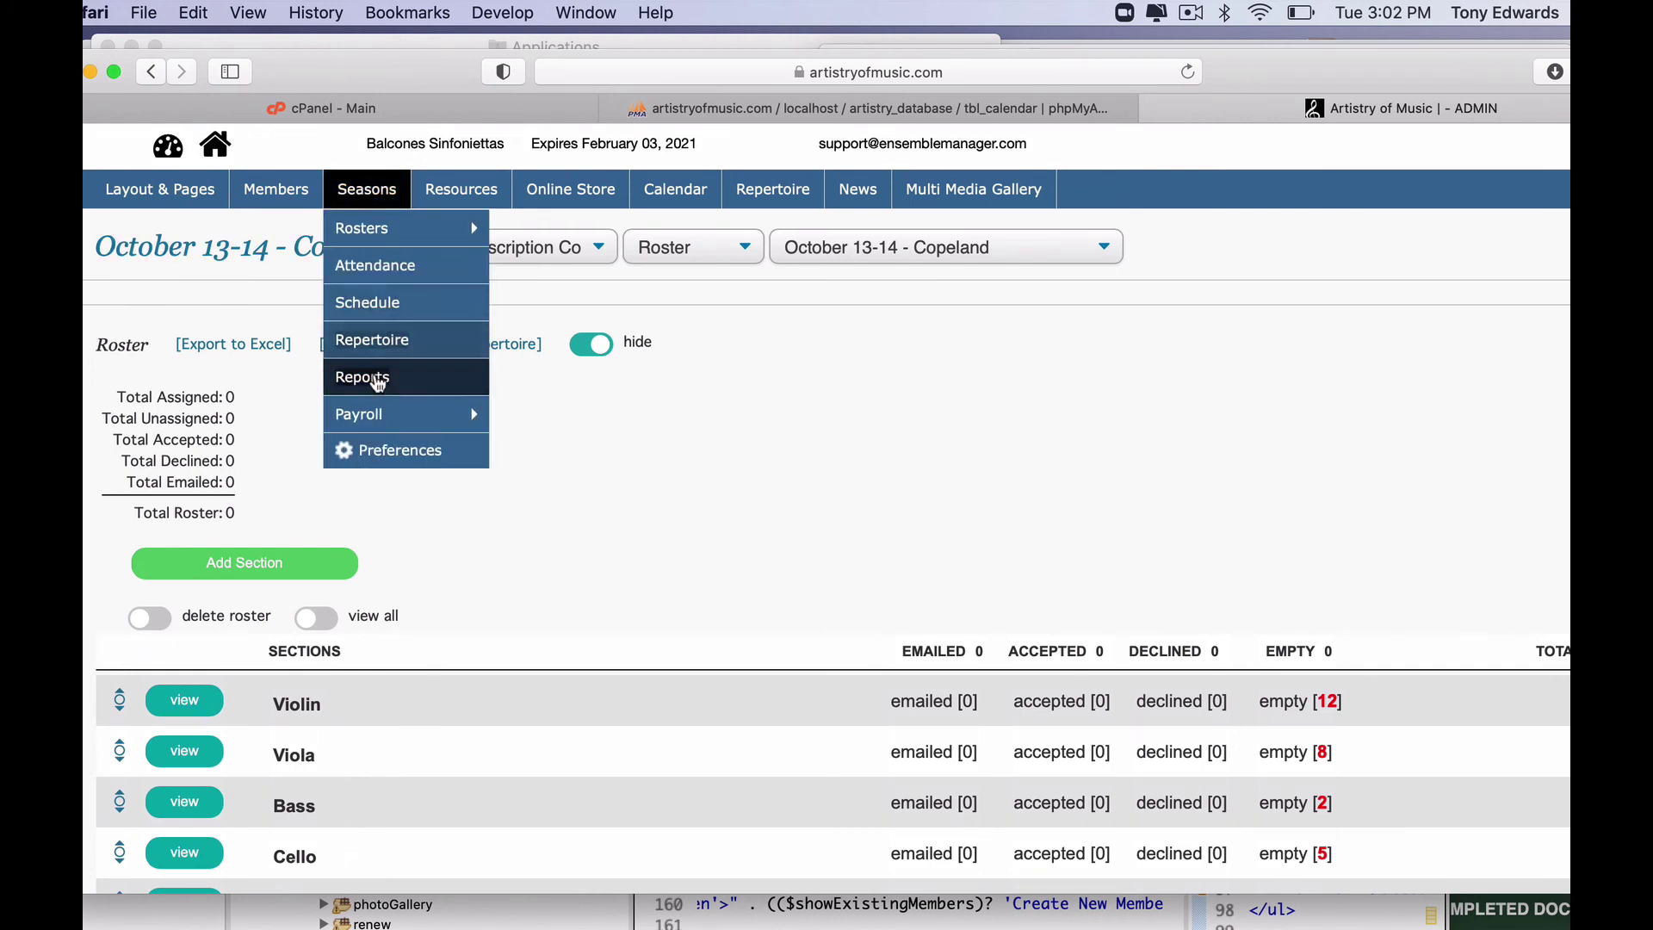
pyautogui.moveTo(387, 233)
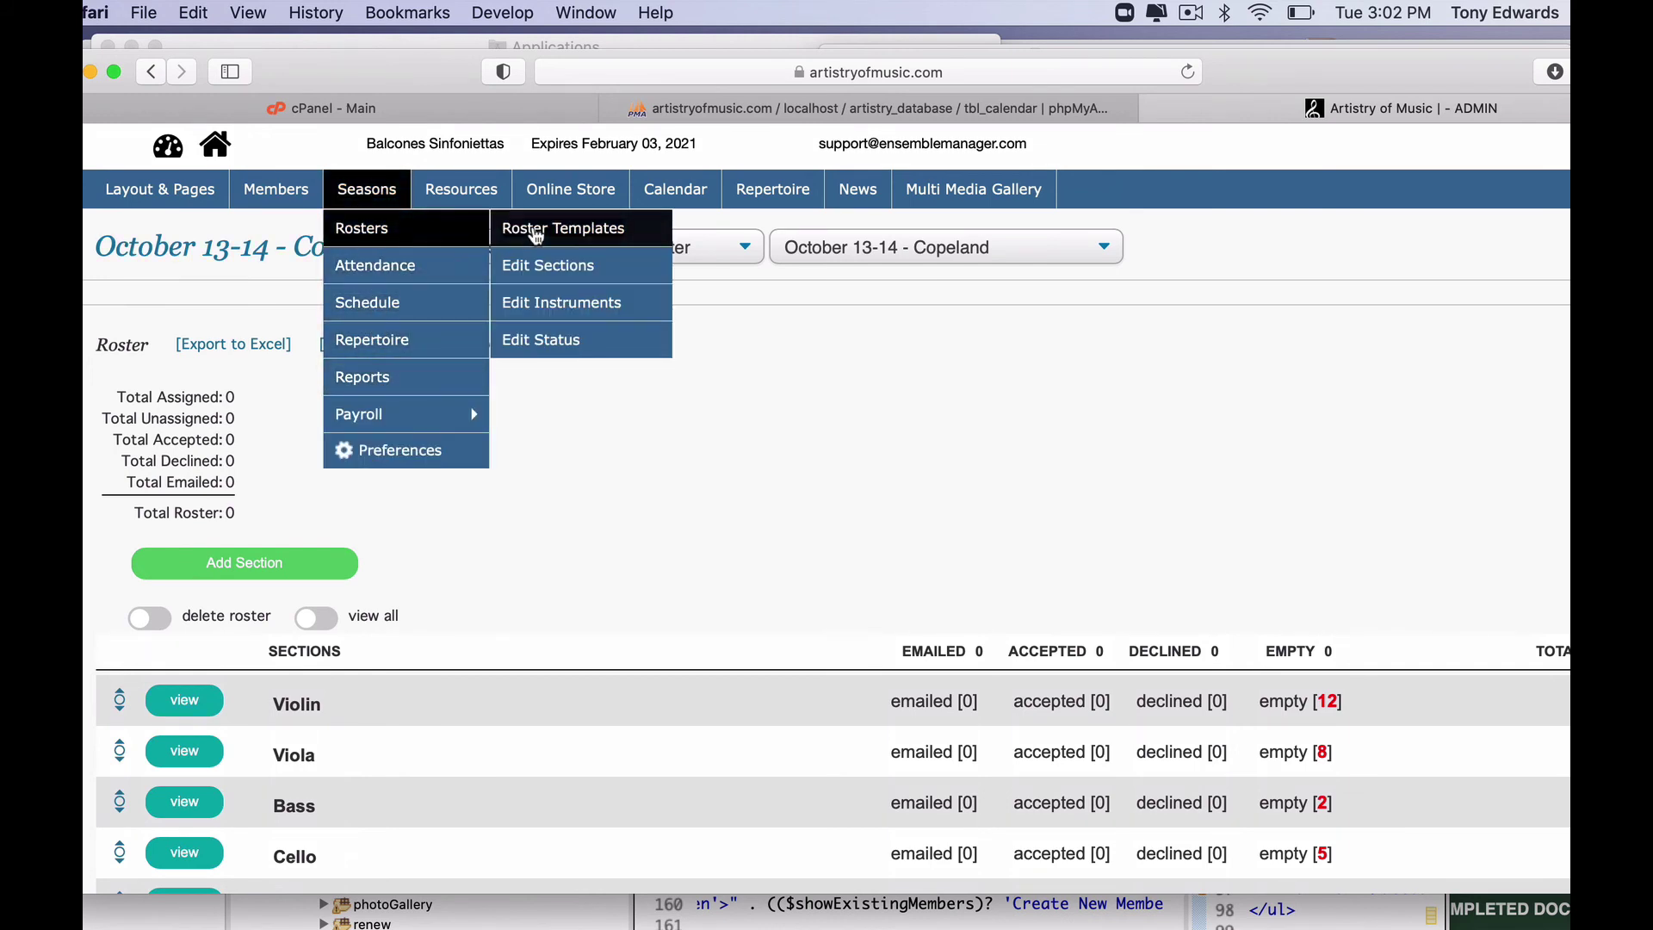
pyautogui.click(542, 228)
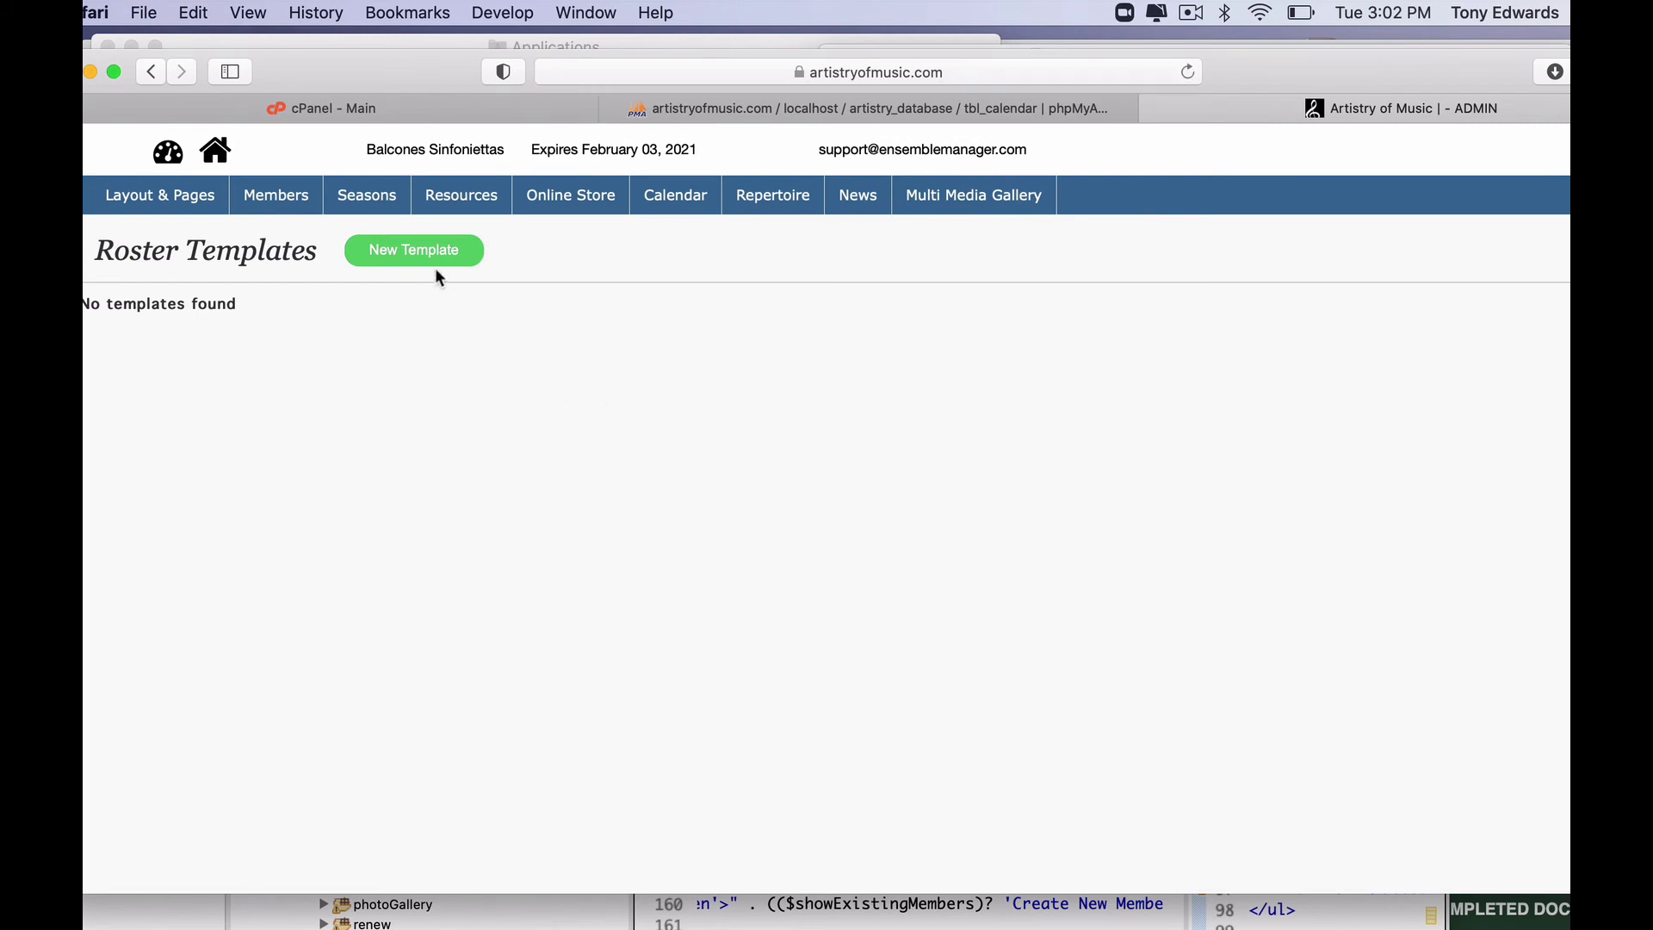
pyautogui.click(436, 263)
pyautogui.click(584, 267)
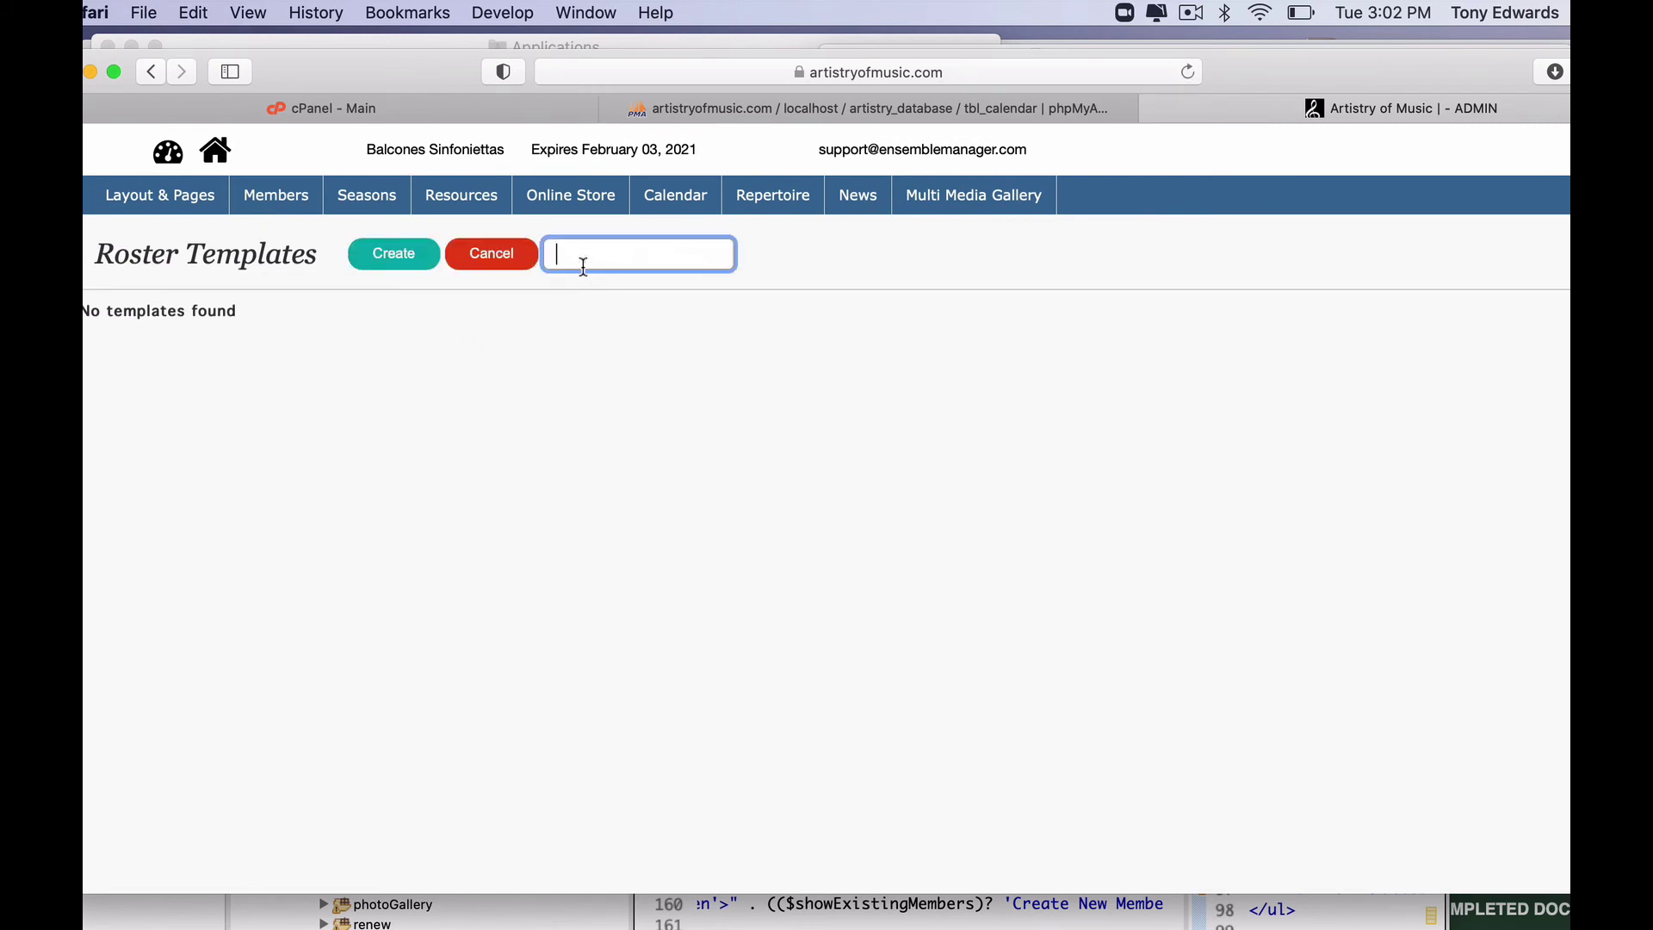
pyautogui.write('Basic orchestra')
pyautogui.click(428, 268)
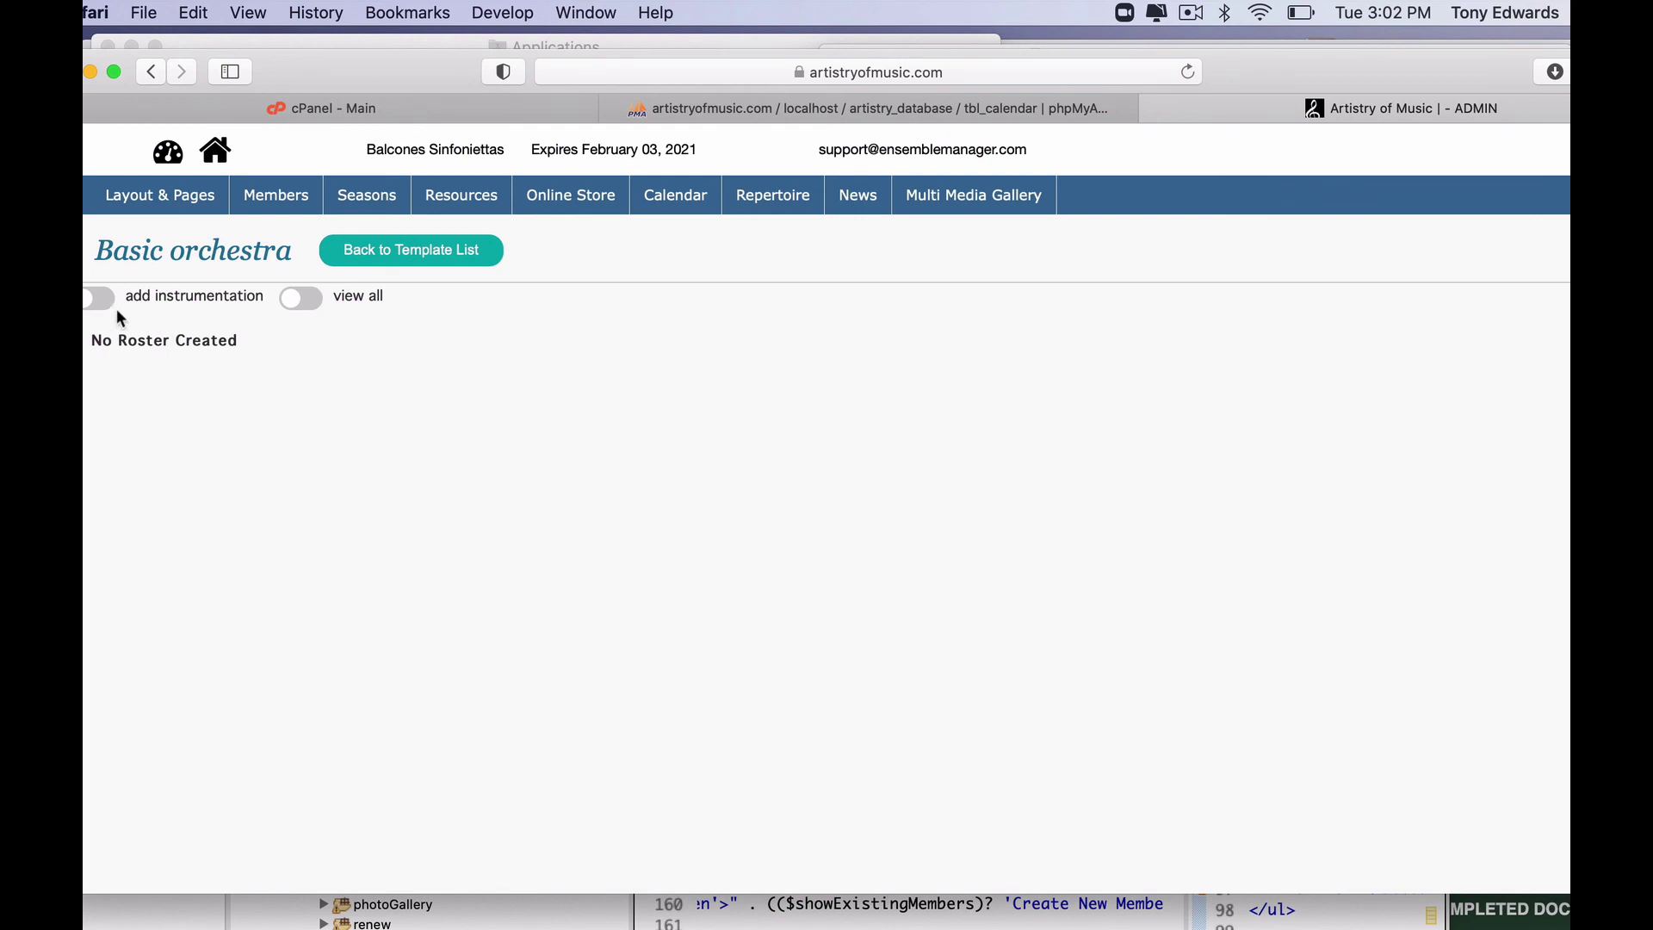
# Step: Add Violin (10) and Cello (3) sections to the template, then reopen it to verify
pyautogui.click(101, 298)
pyautogui.scroll(-2, 336, 525)
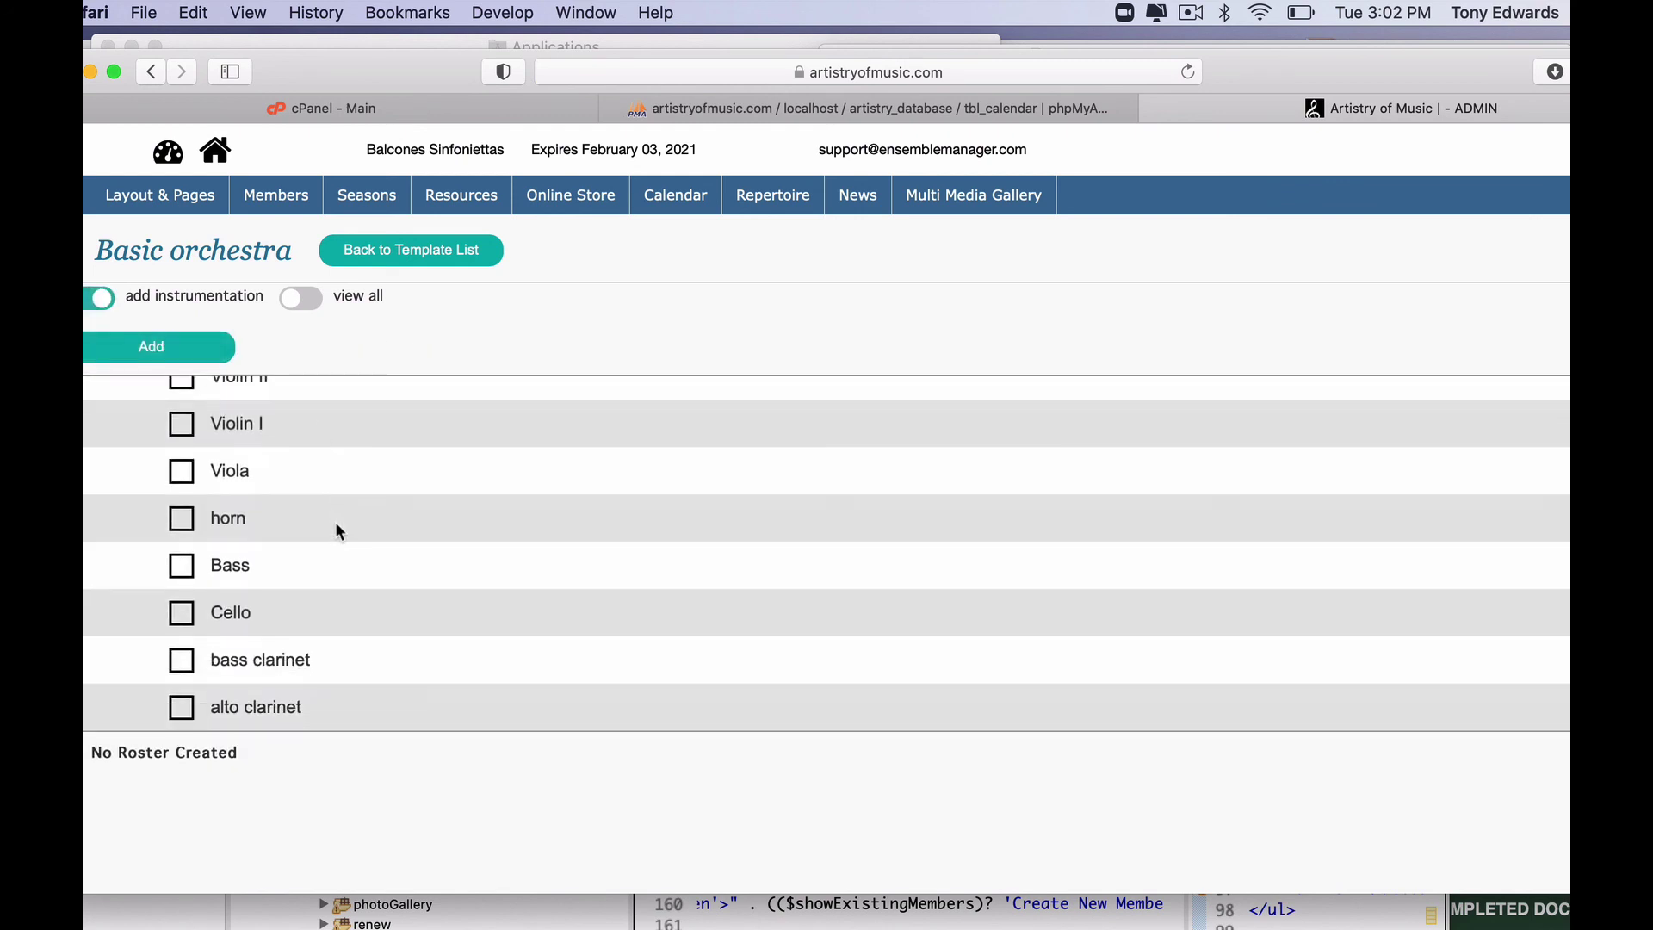
pyautogui.scroll(2, 336, 525)
pyautogui.click(182, 405)
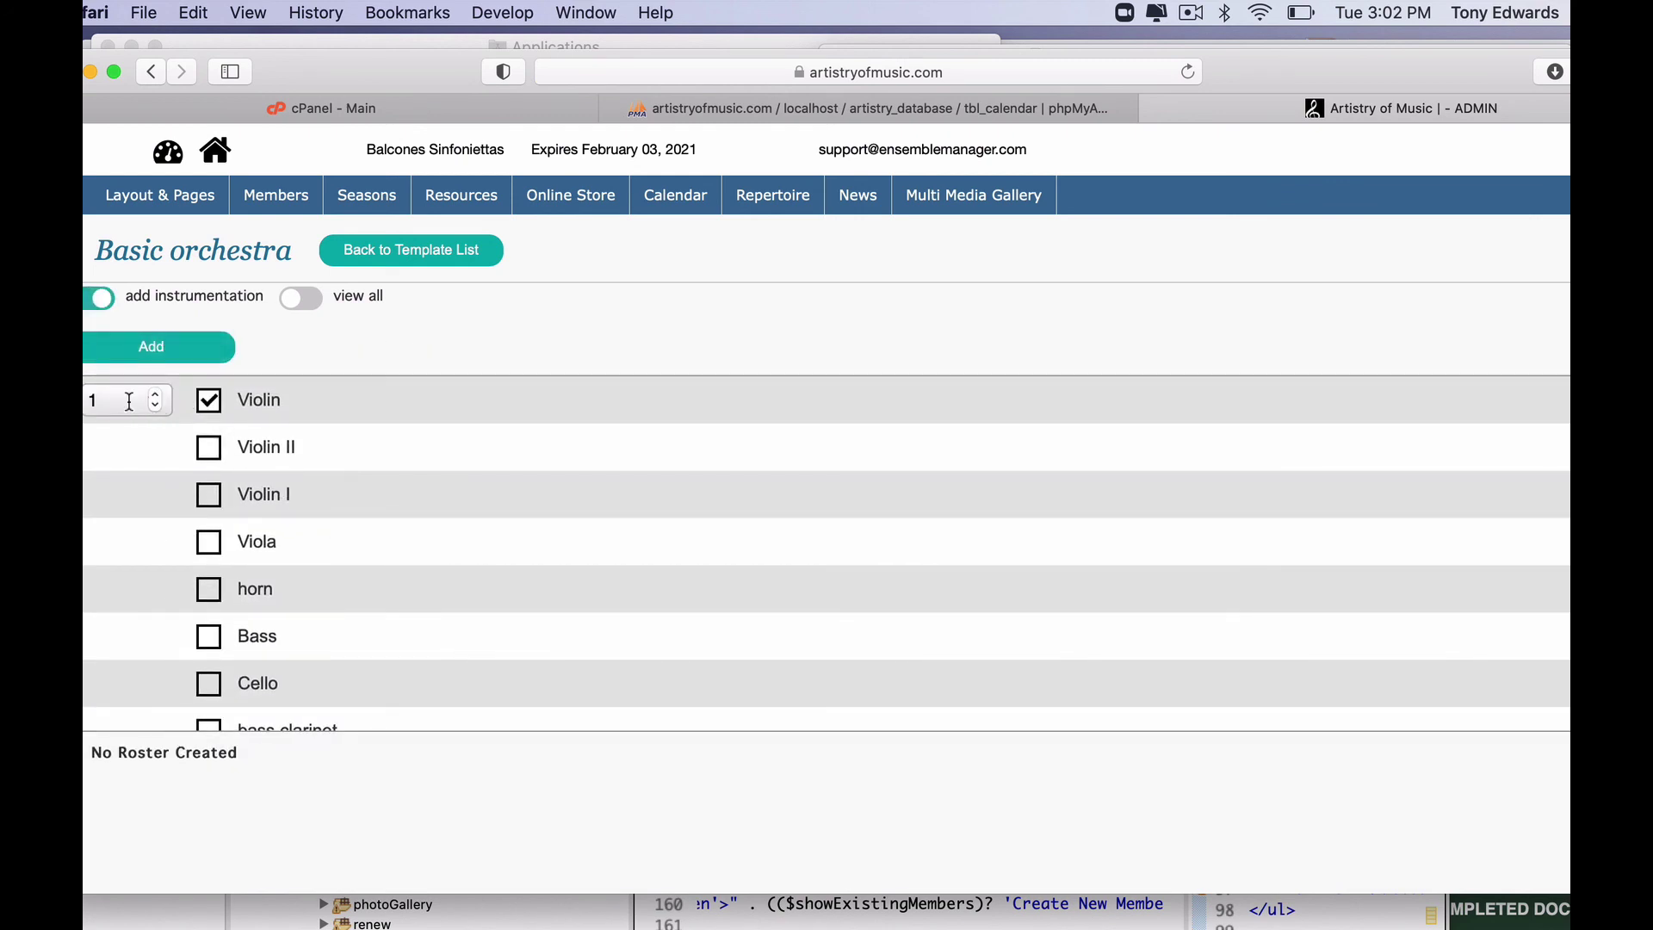
pyautogui.click(116, 400)
pyautogui.write('0')
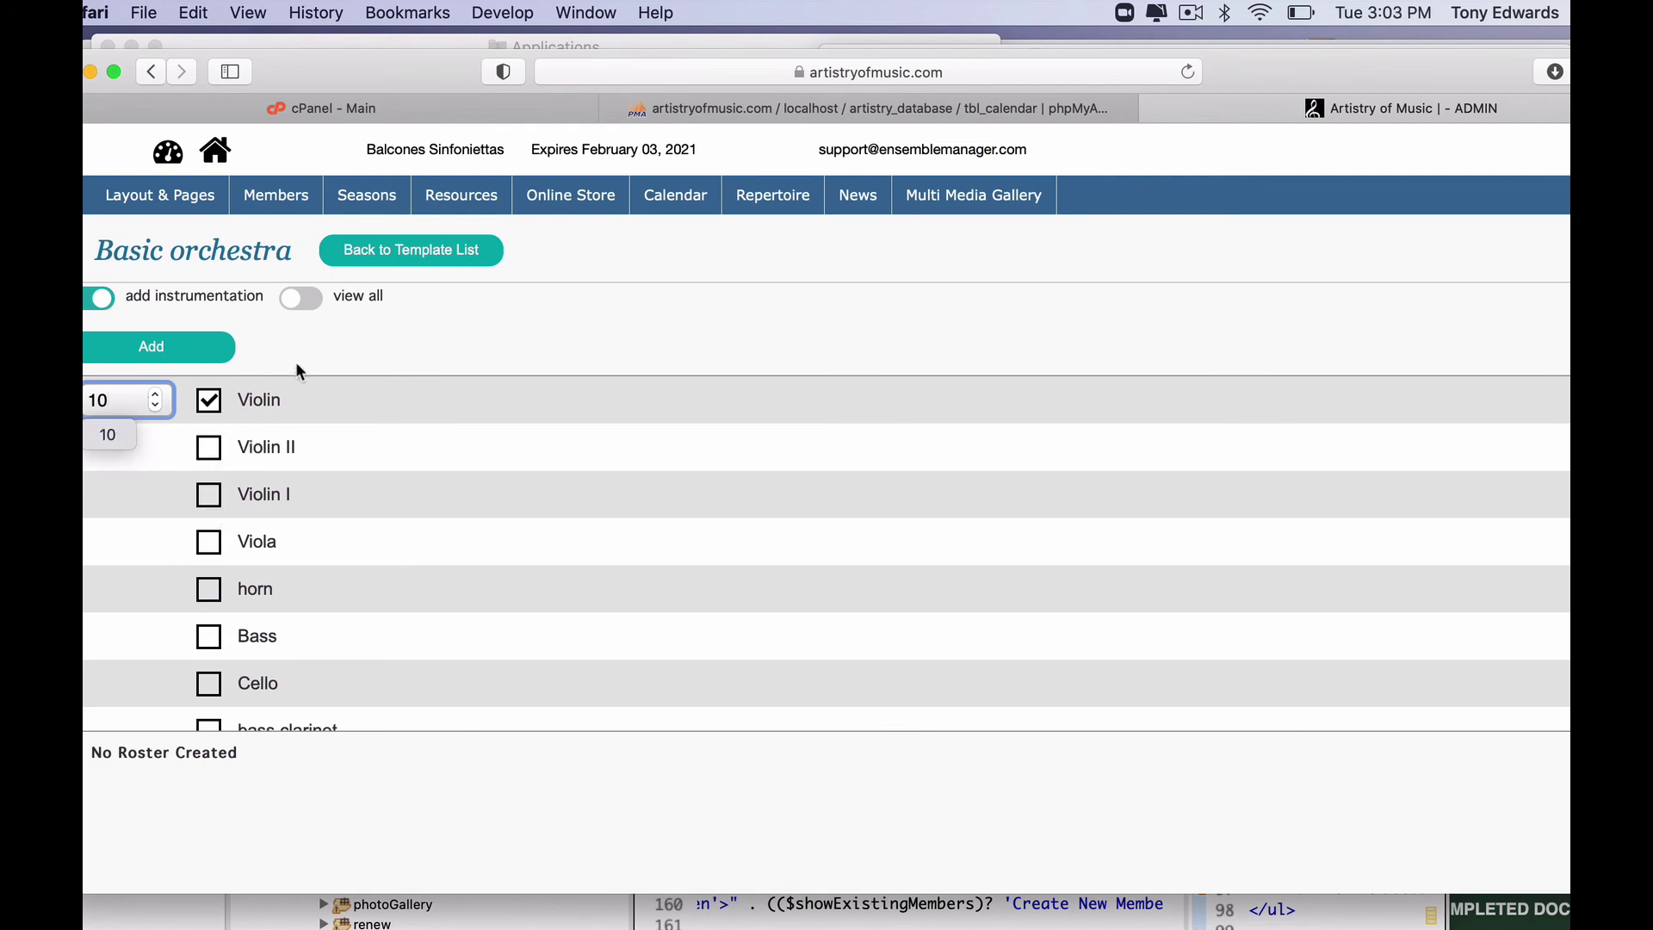
pyautogui.click(446, 335)
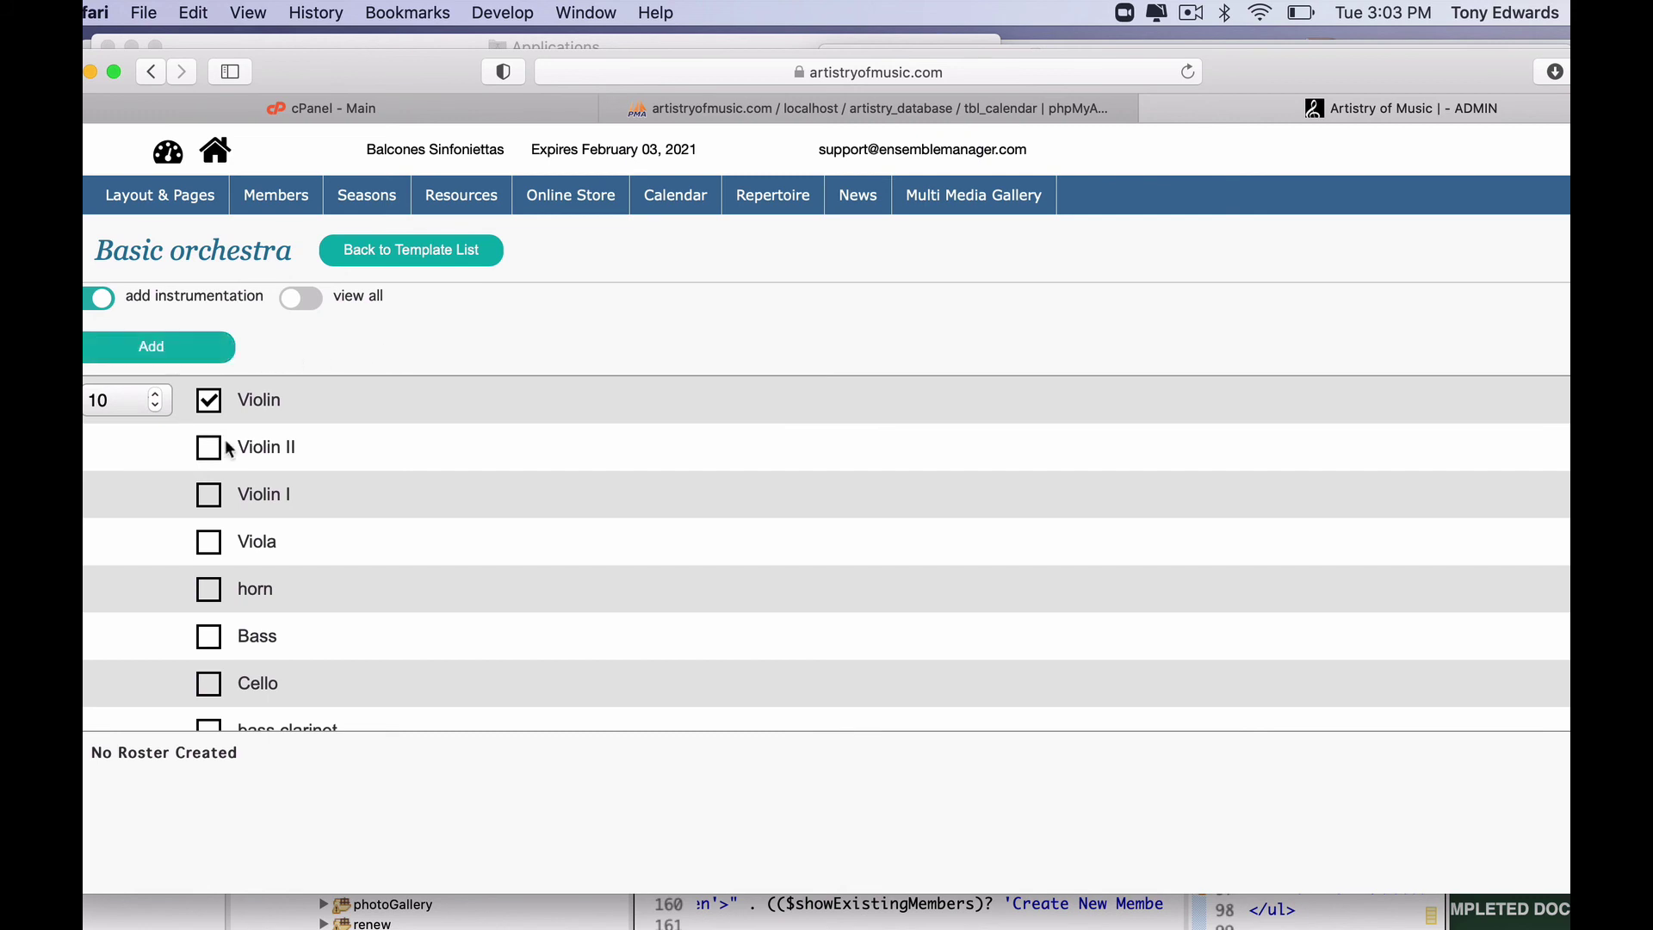
pyautogui.click(209, 683)
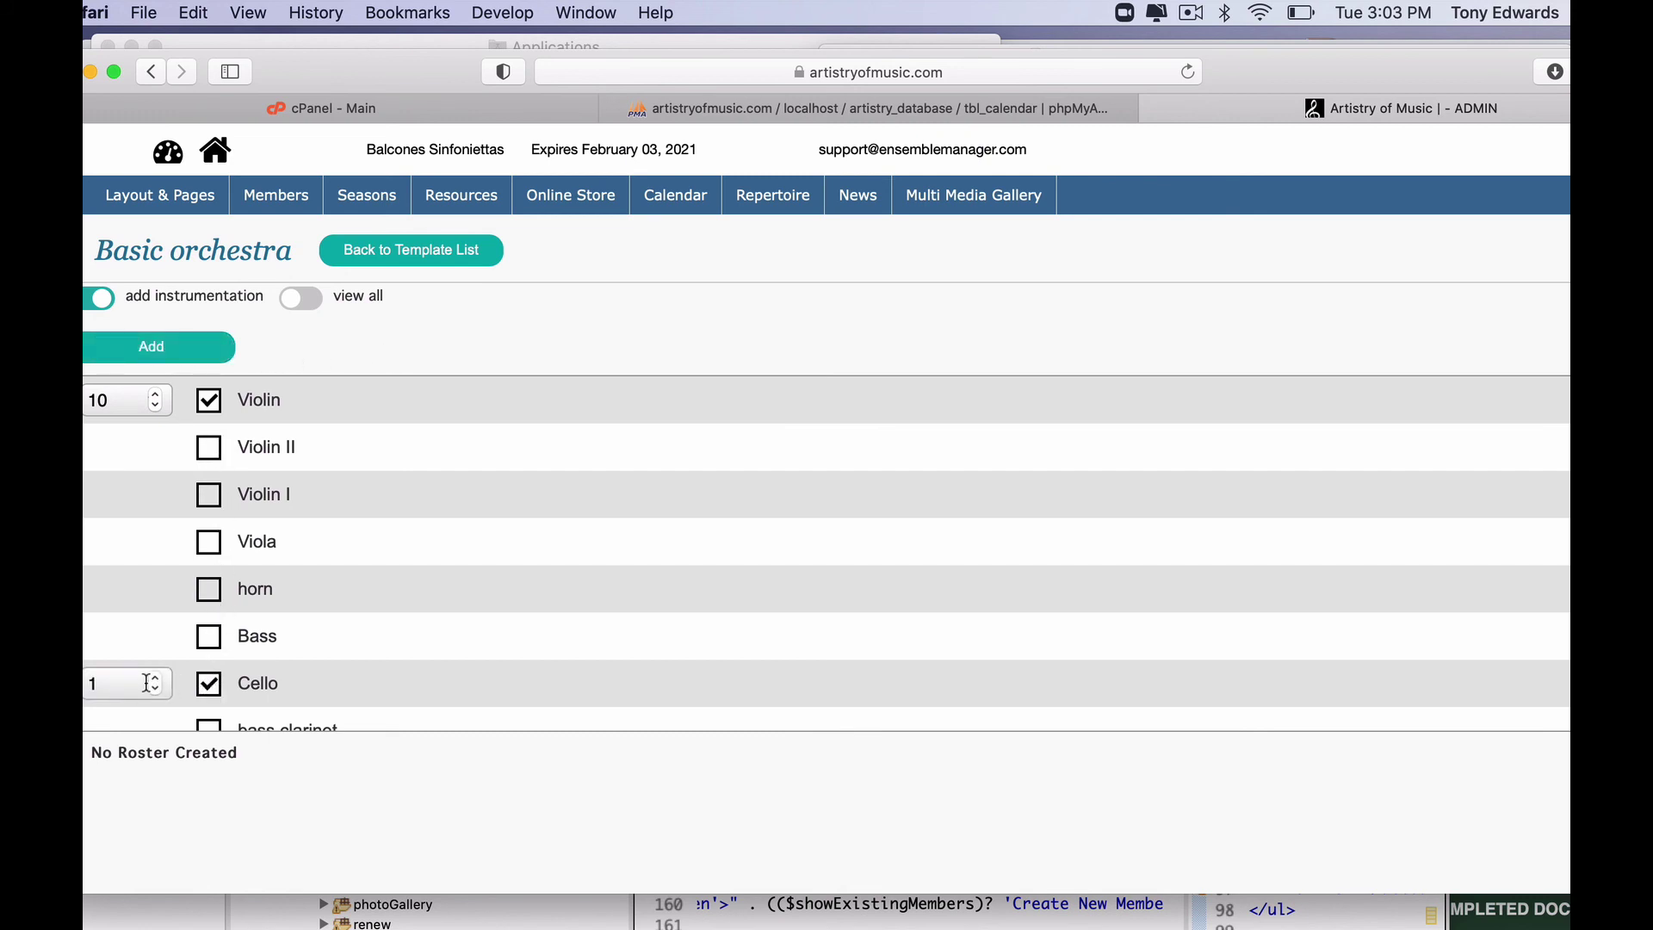
pyautogui.write('3')
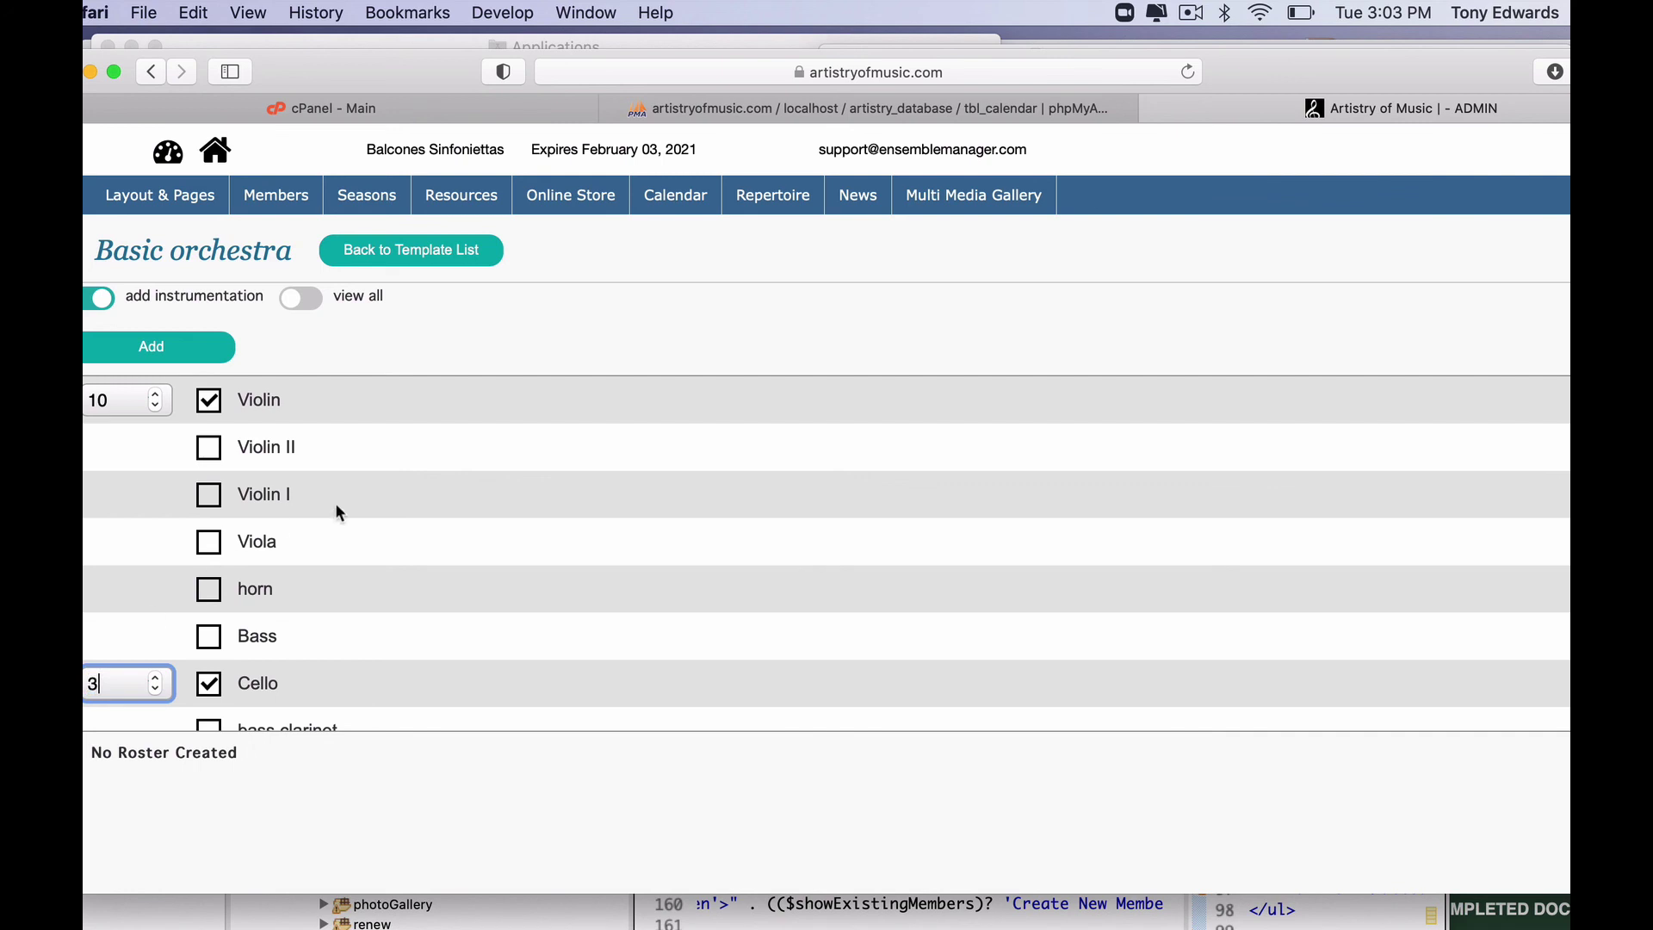
pyautogui.click(151, 346)
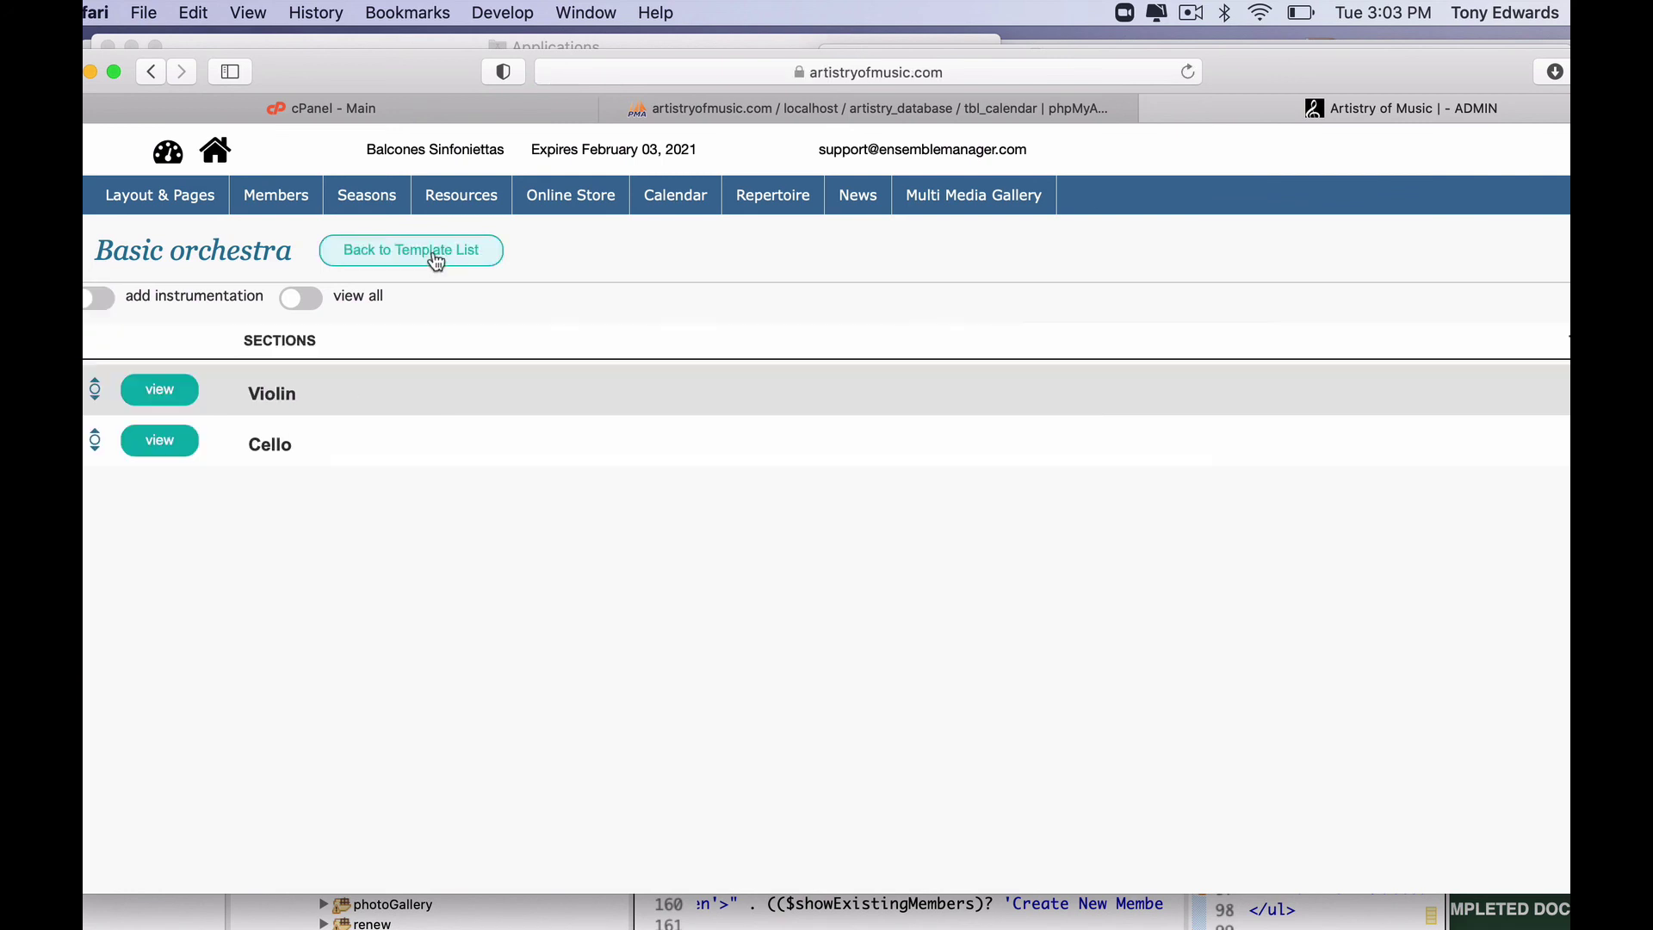
pyautogui.click(487, 263)
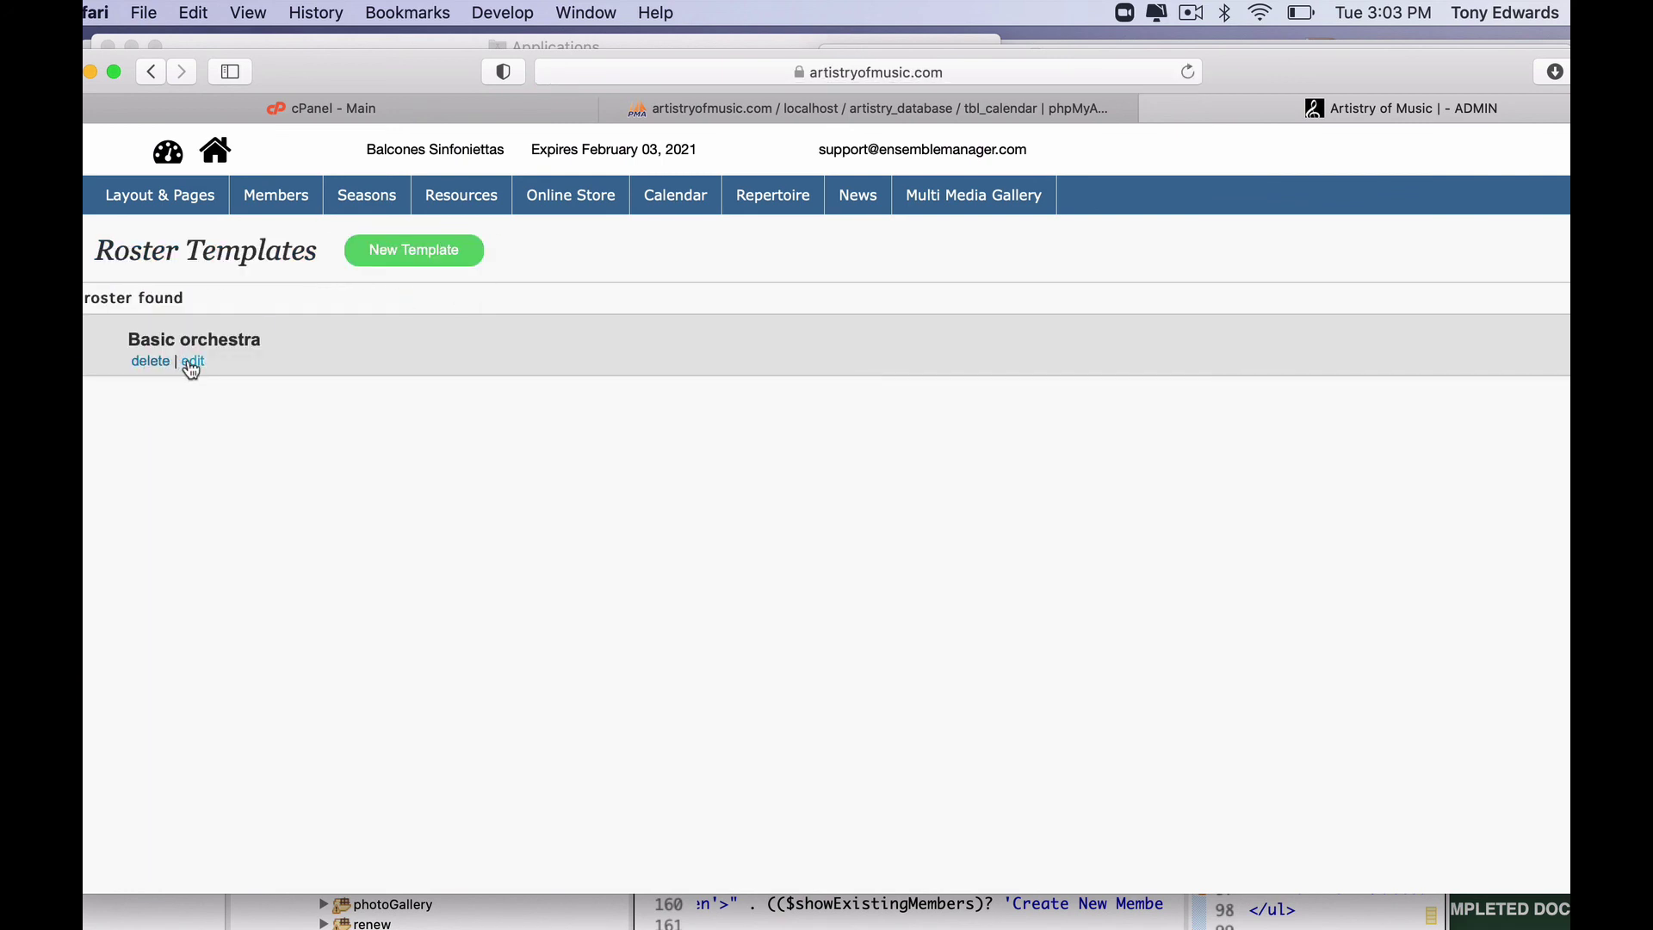
pyautogui.click(192, 362)
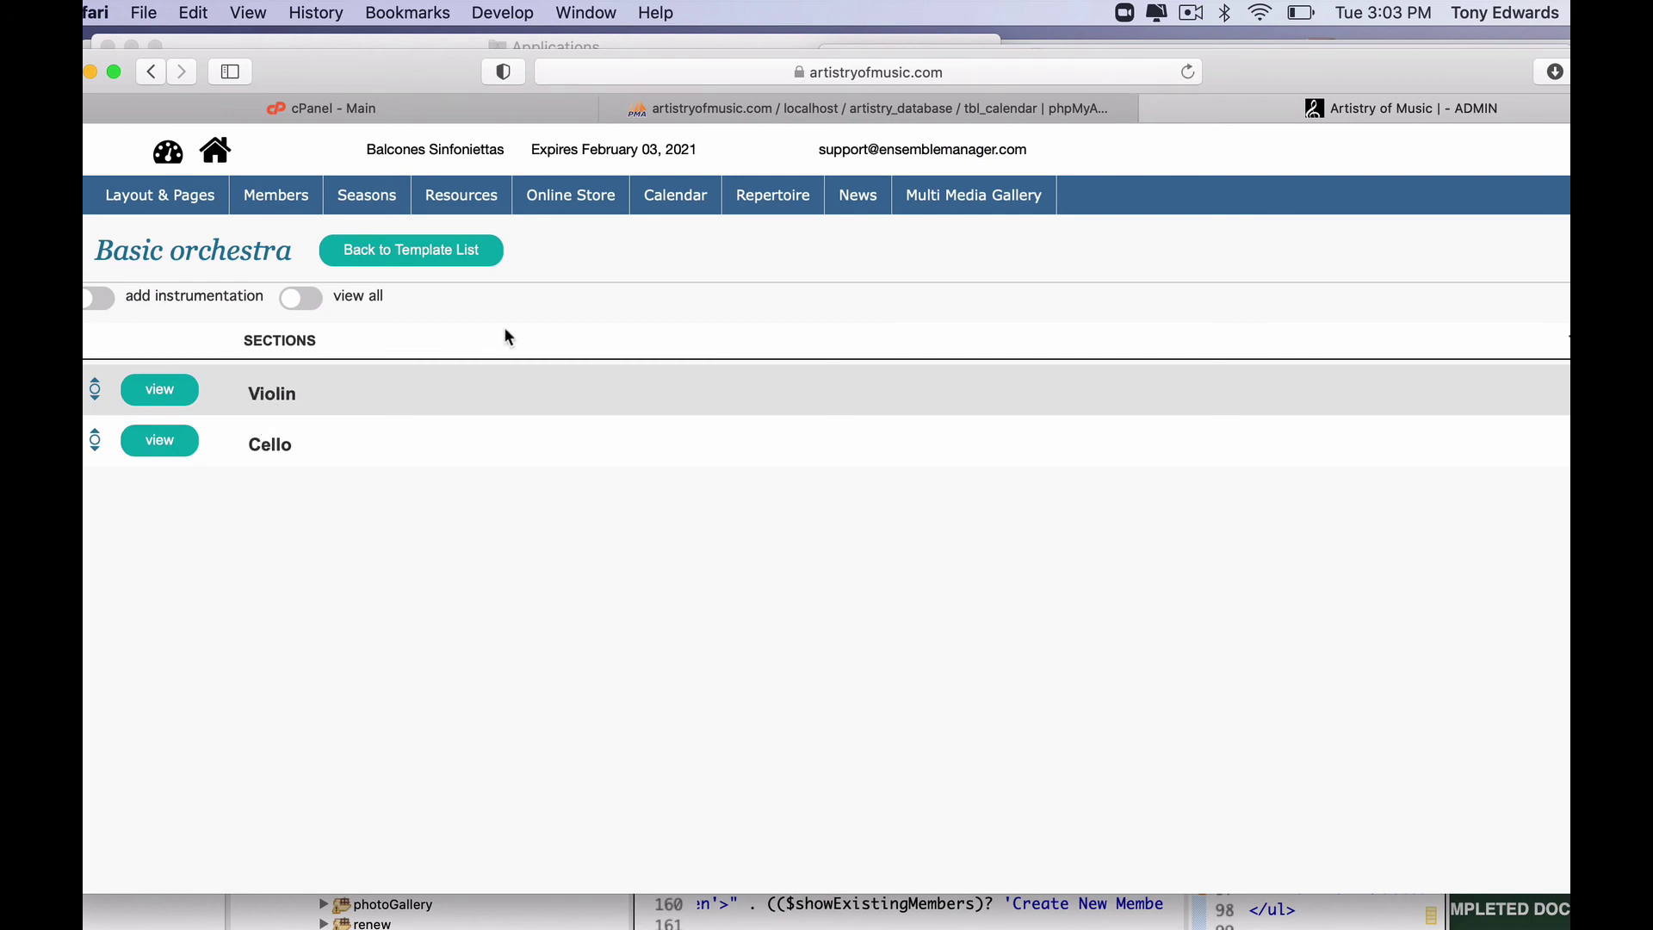
# Step: Delete all sections from the October 13-14 Copeland roster in Subscription Concerts 2020
pyautogui.click(362, 197)
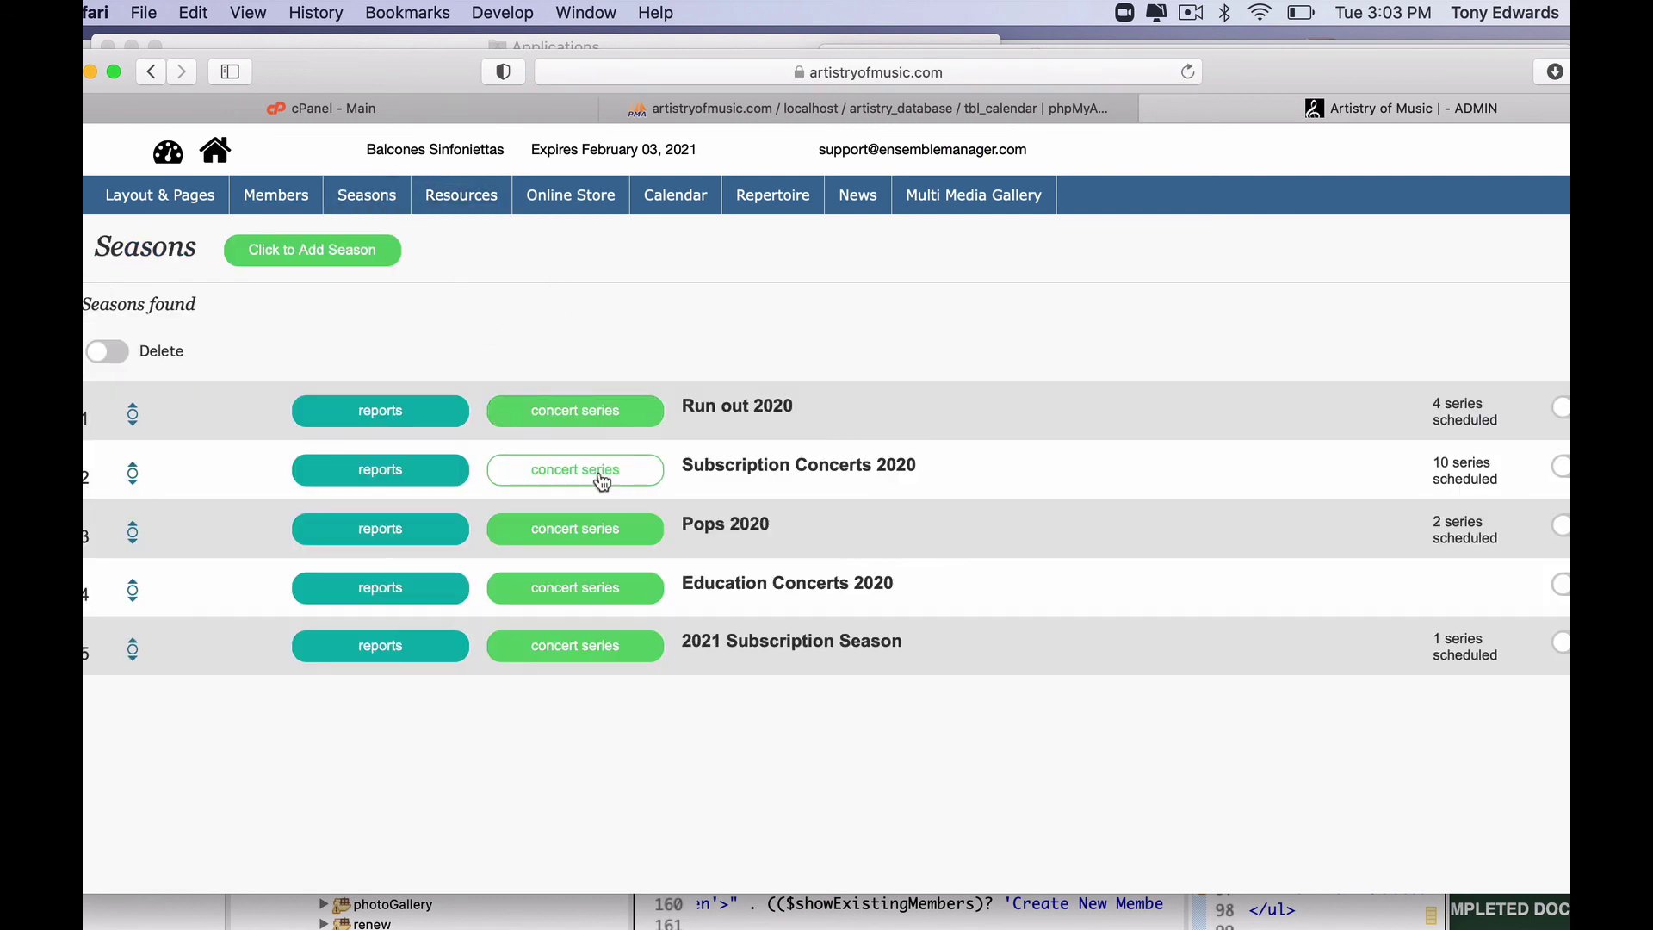
pyautogui.click(603, 479)
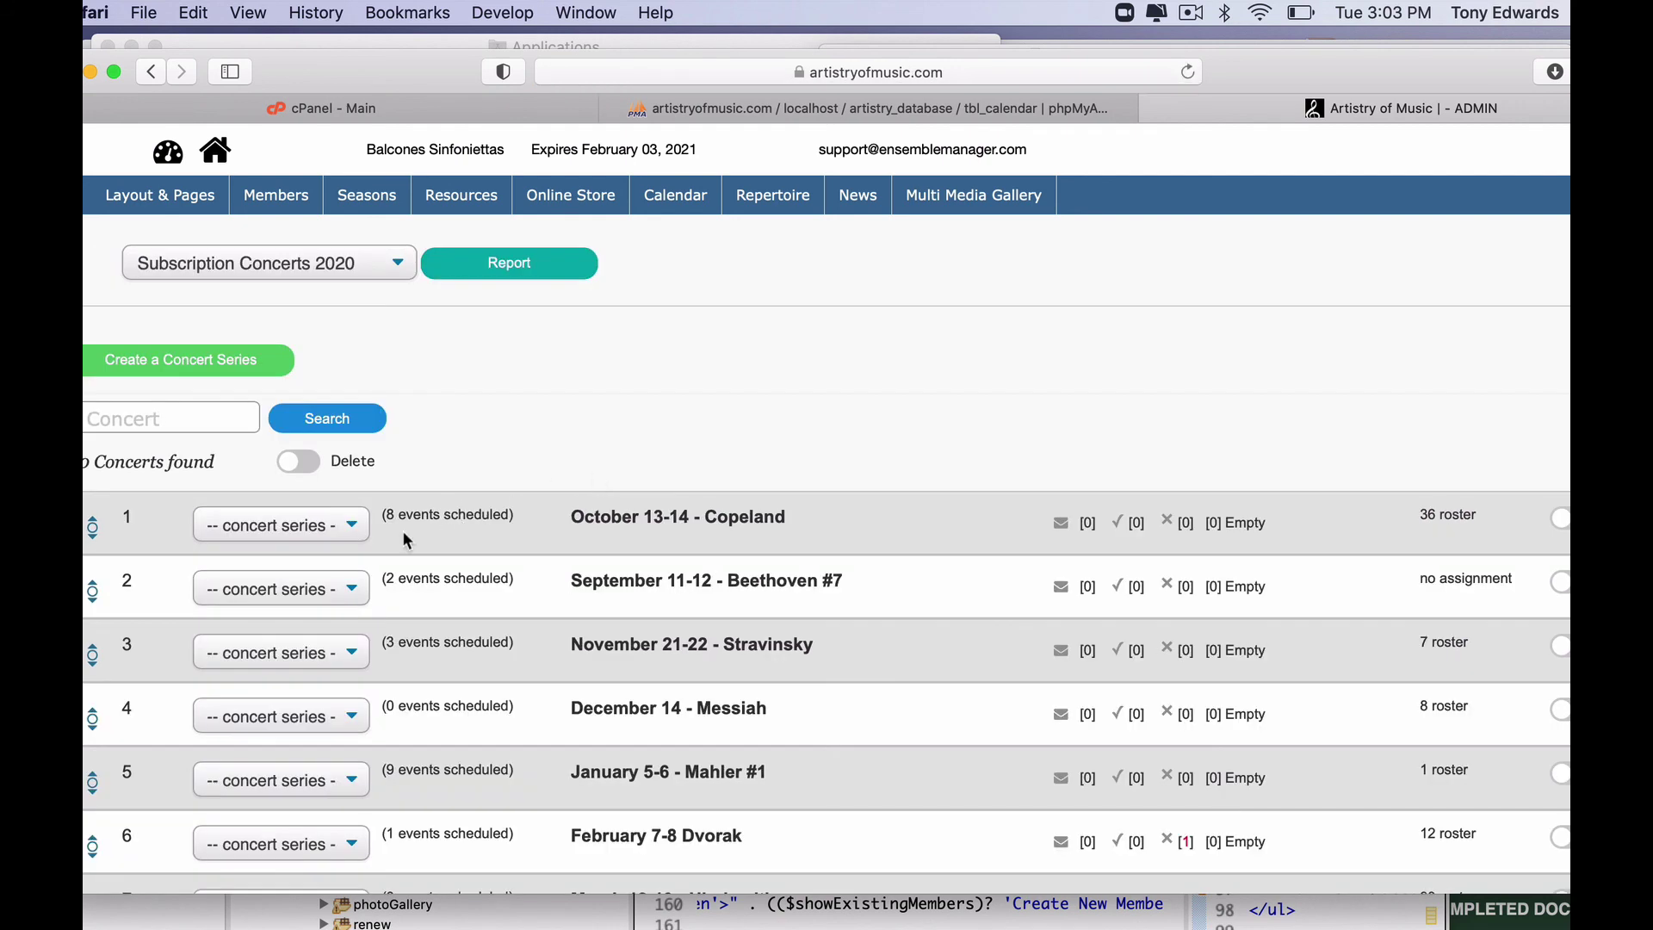
pyautogui.click(340, 528)
pyautogui.click(327, 551)
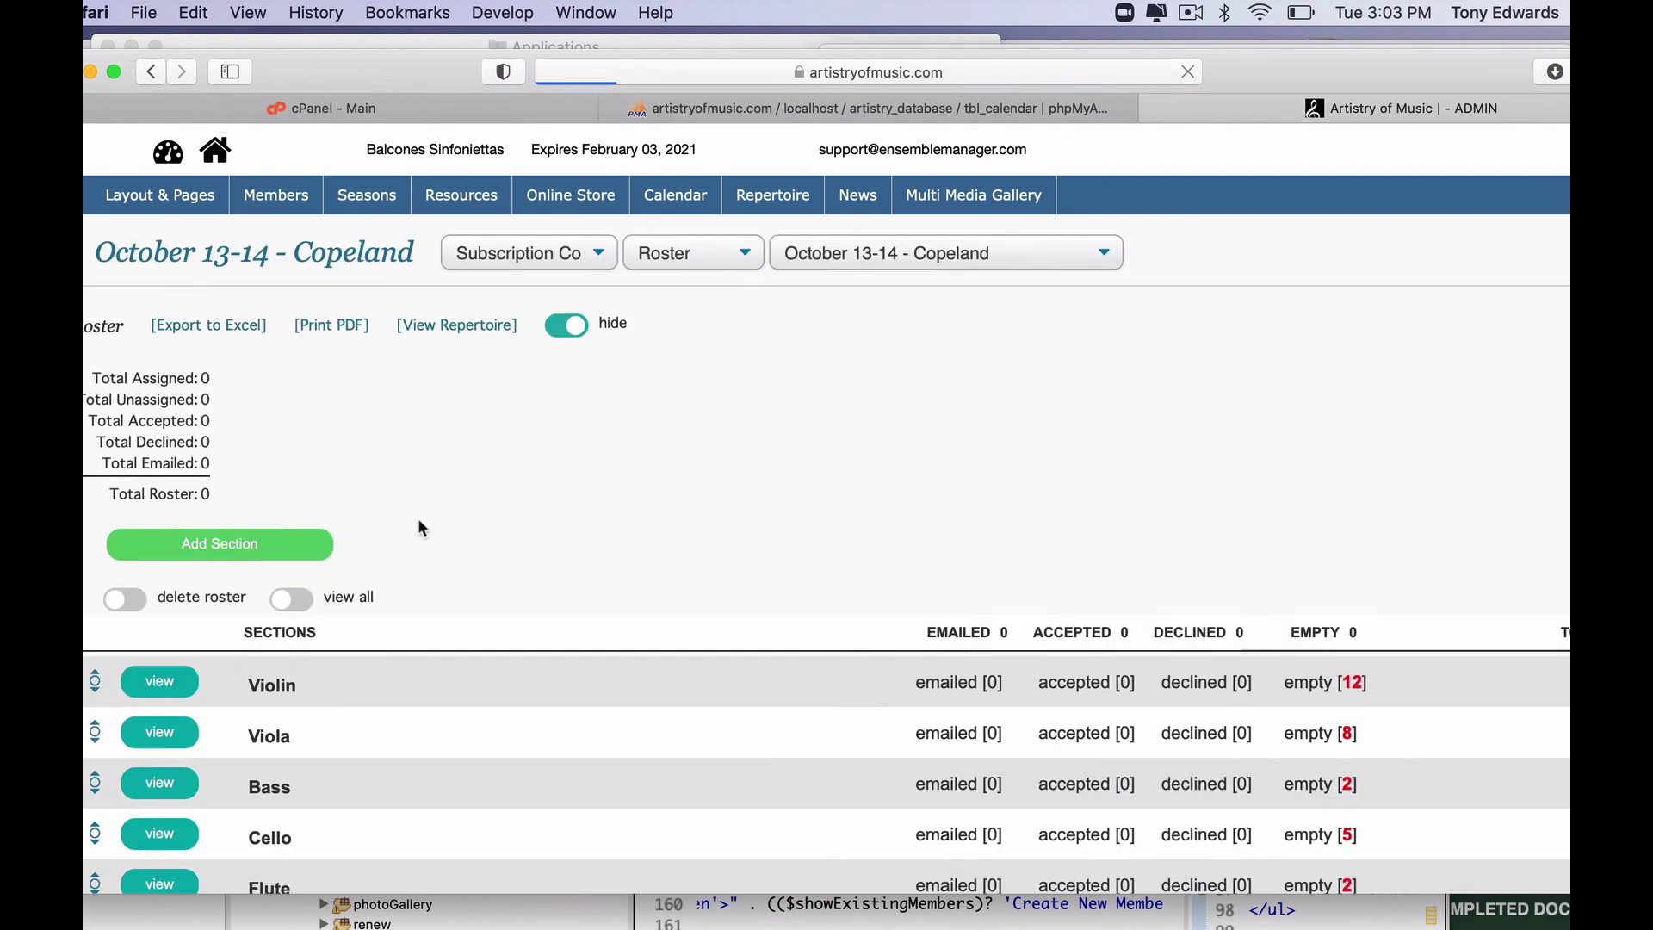
pyautogui.click(160, 632)
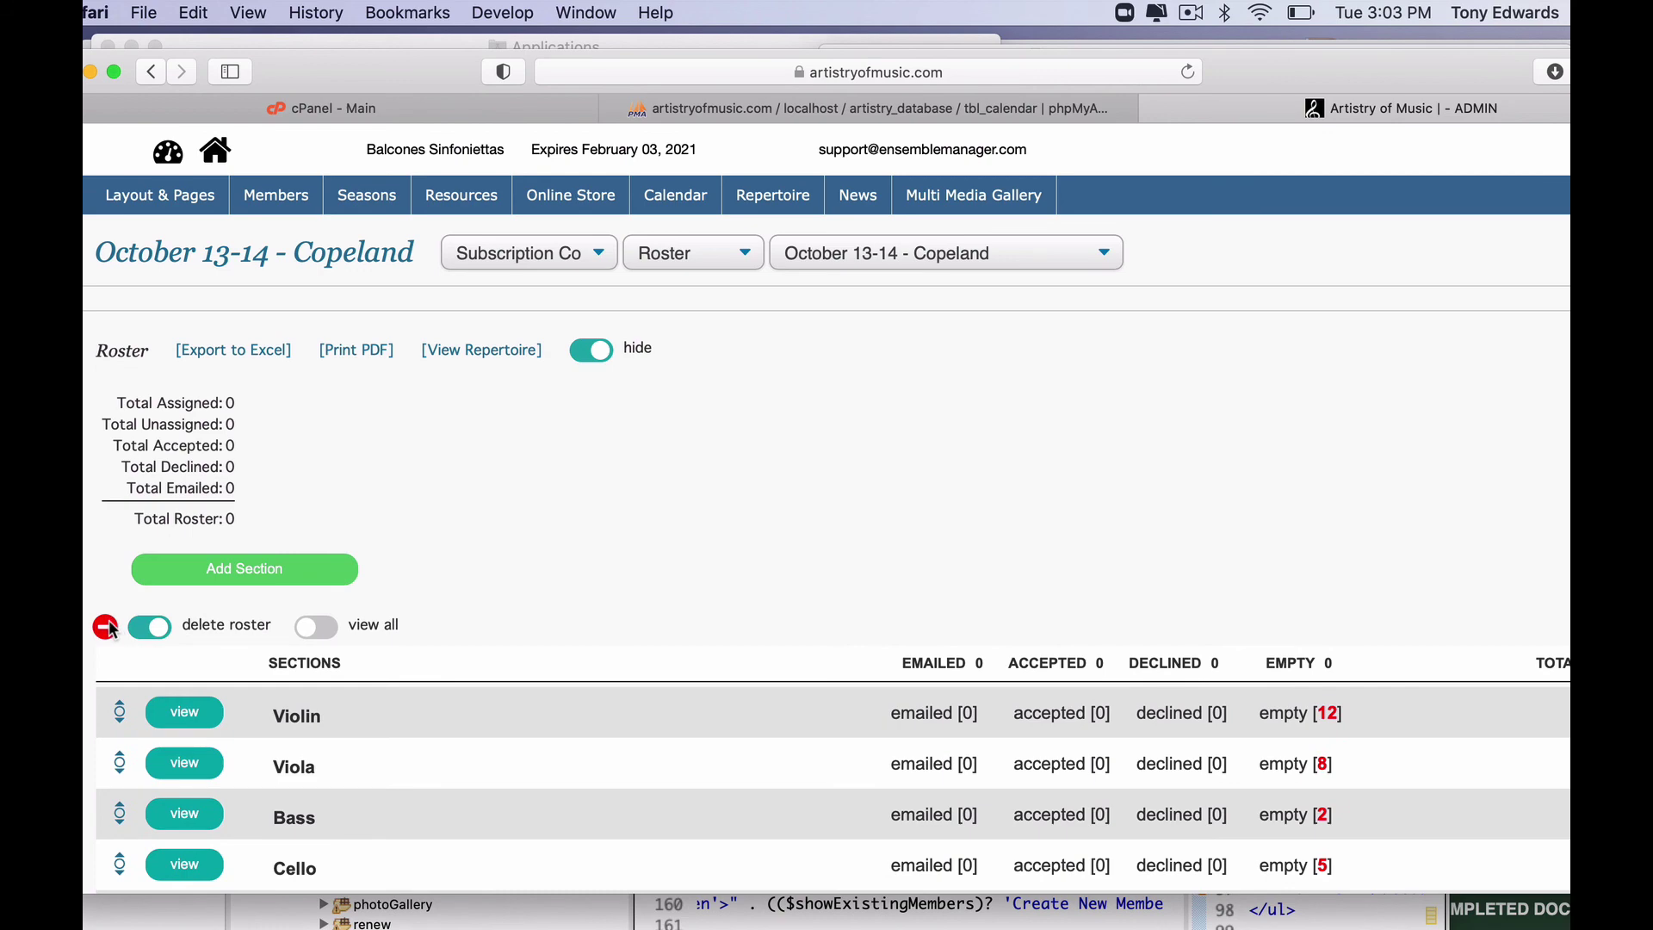
pyautogui.moveTo(747, 214)
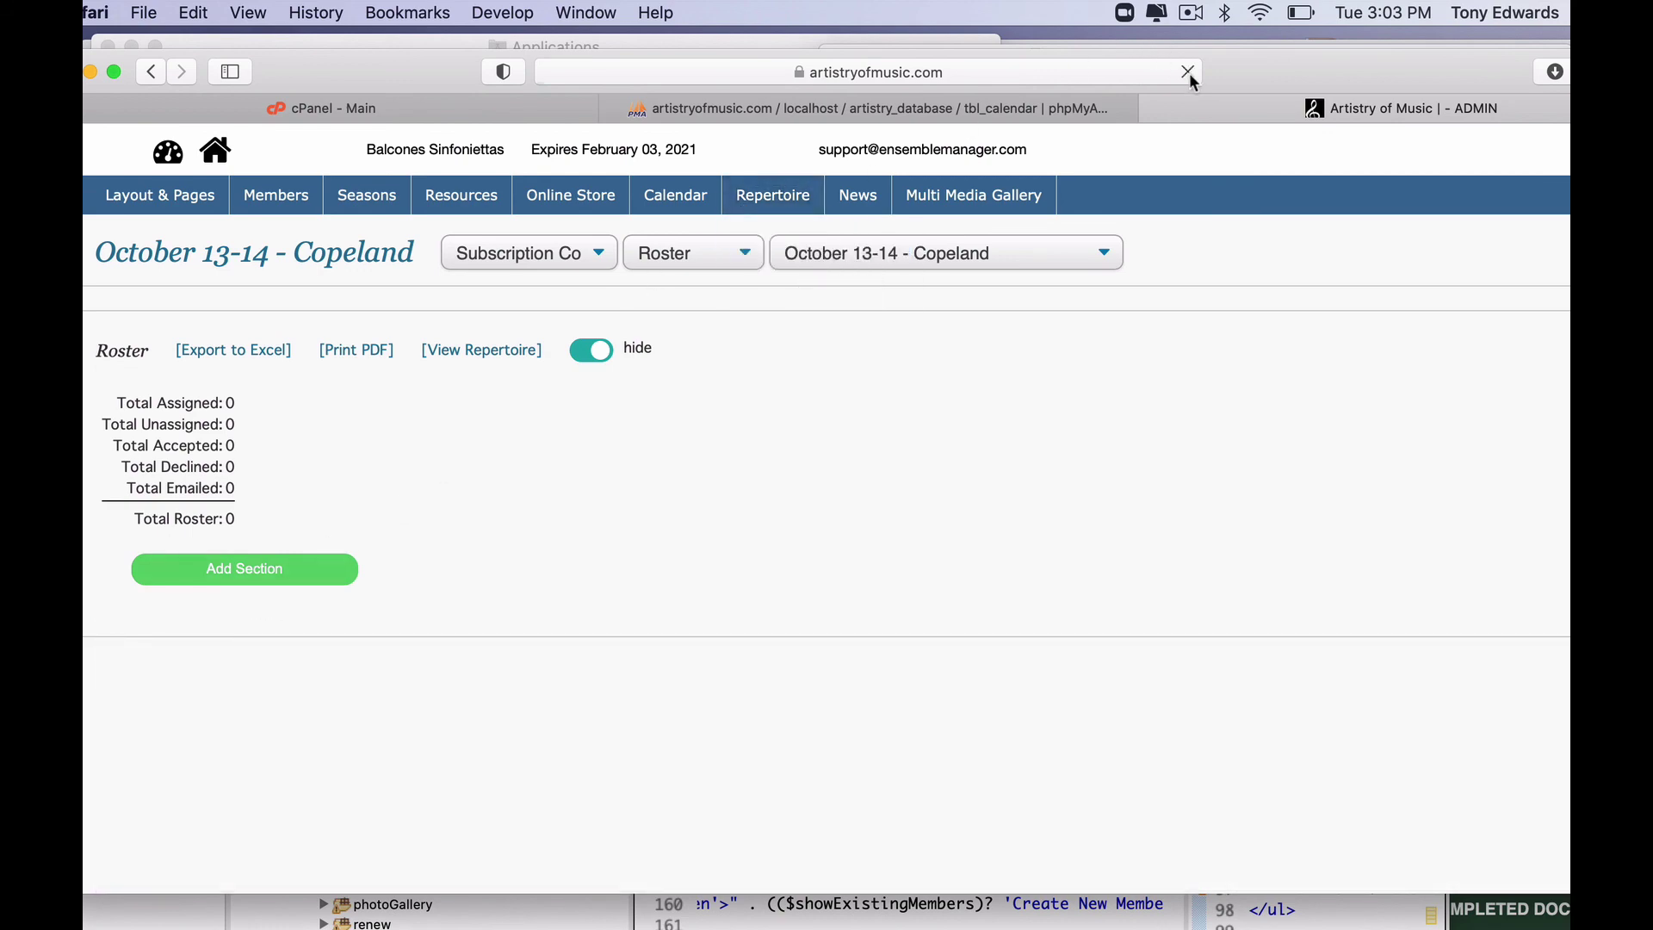